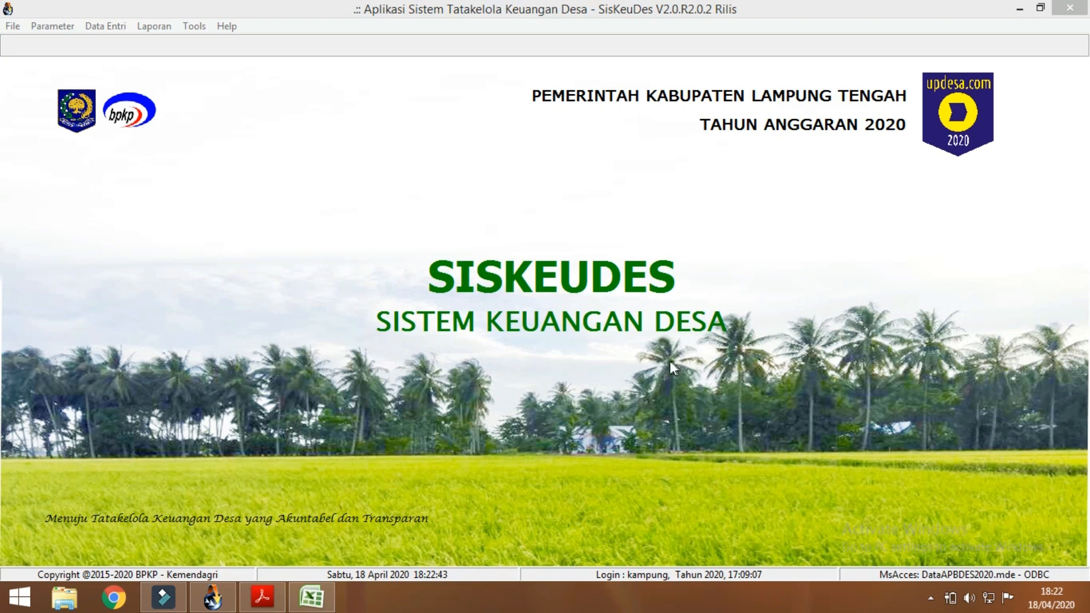
Switch to the Permendagri_20_2018.pdf in Acrobat Reader and review the village revenue groups in Pasal 11 and the own-source types in Pasal 12
{"action": "left_click", "coordinate": [263, 596]}
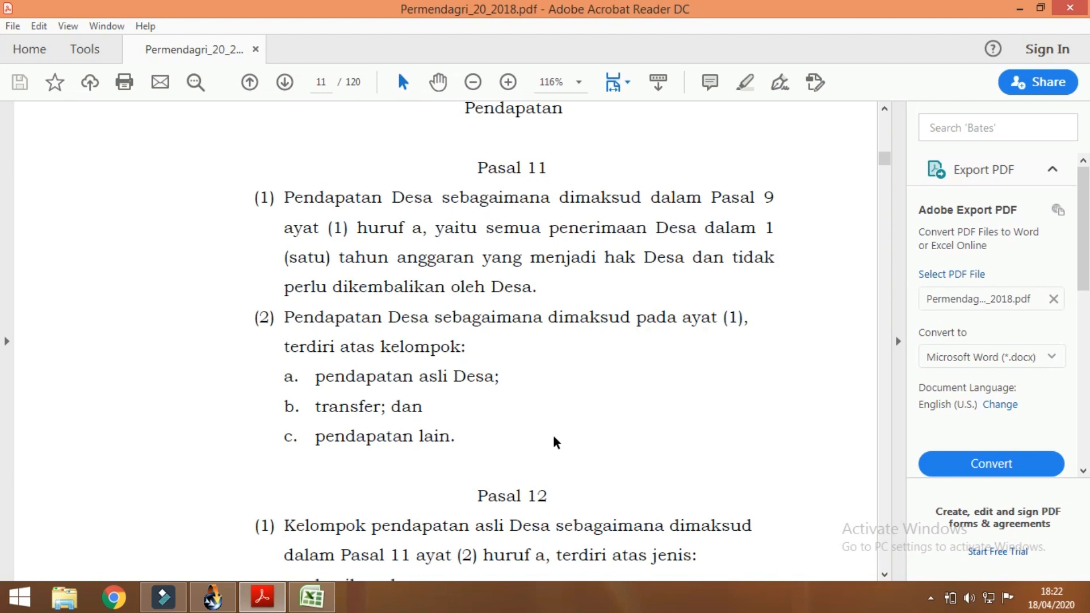
{"action": "scroll", "coordinate": [554, 442], "scroll_direction": "up", "scroll_amount": 1}
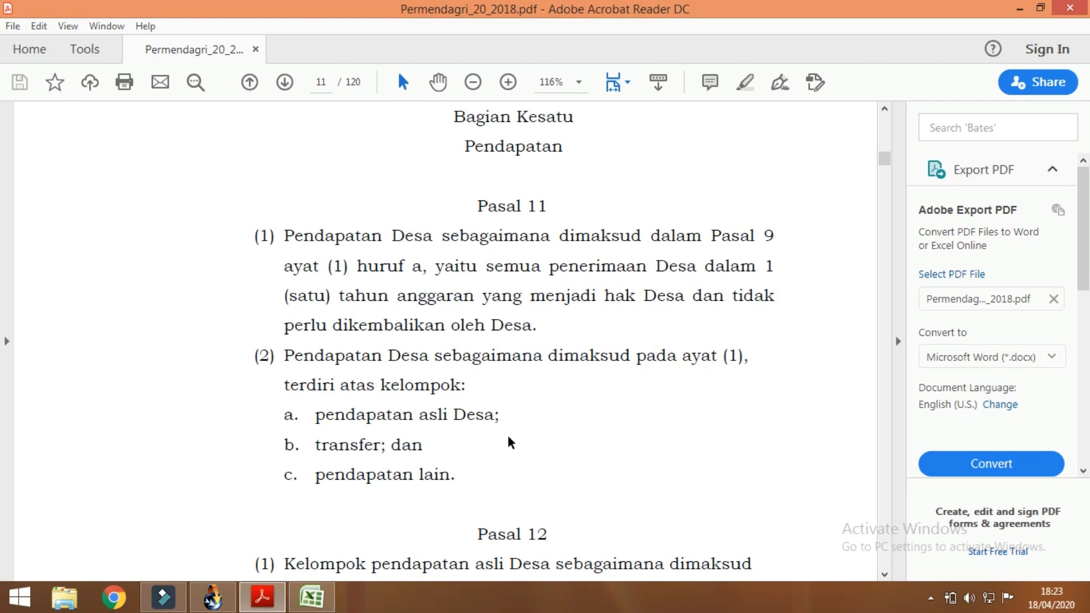
{"action": "left_click_drag", "start_coordinate": [316, 418], "coordinate": [462, 415]}
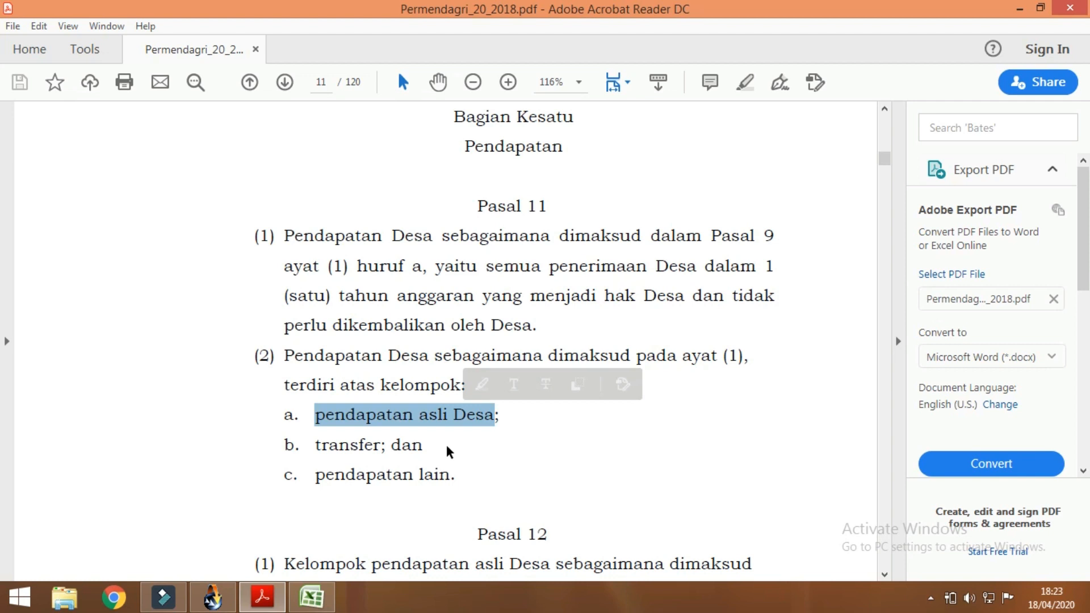
{"action": "left_click_drag", "start_coordinate": [316, 445], "coordinate": [381, 445]}
{"action": "left_click_drag", "start_coordinate": [316, 475], "coordinate": [467, 474]}
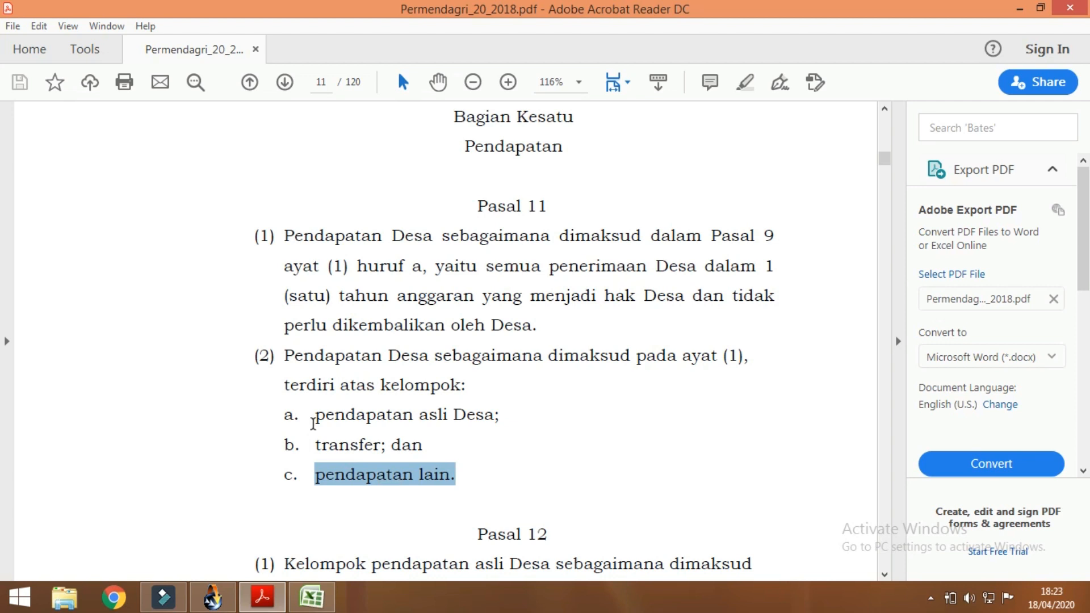
{"action": "scroll", "coordinate": [312, 424], "scroll_direction": "down", "scroll_amount": 3}
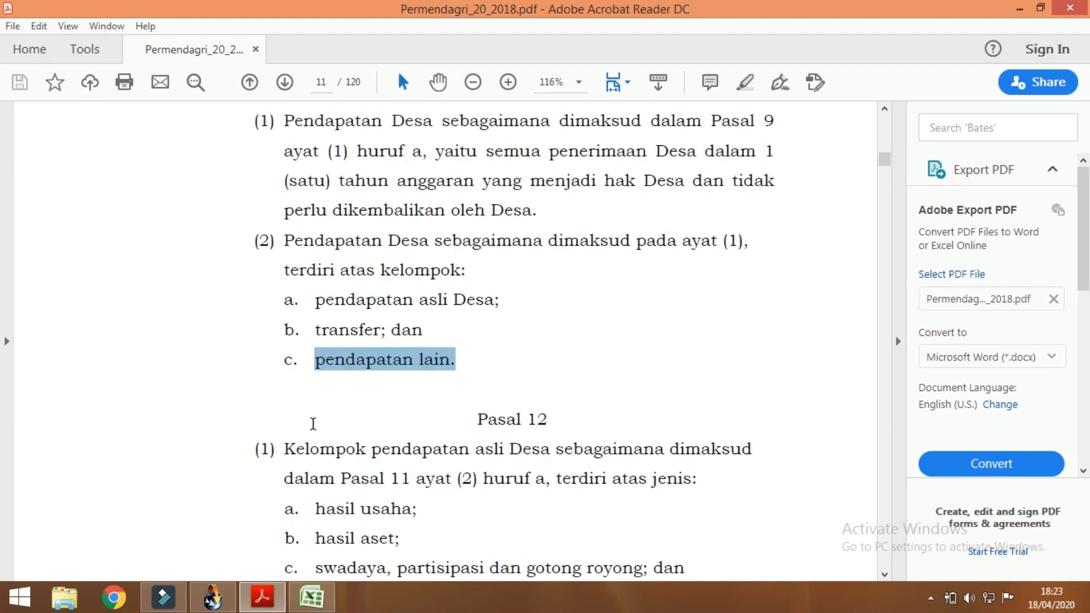
{"action": "scroll", "coordinate": [313, 423], "scroll_direction": "down", "scroll_amount": 3}
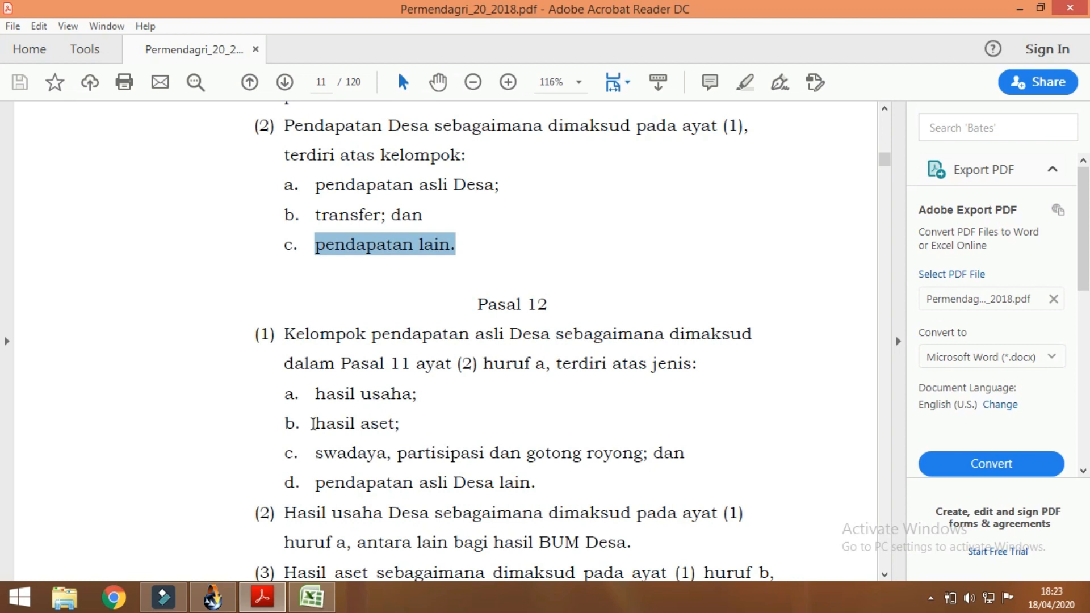
{"action": "left_click_drag", "start_coordinate": [316, 395], "coordinate": [354, 425]}
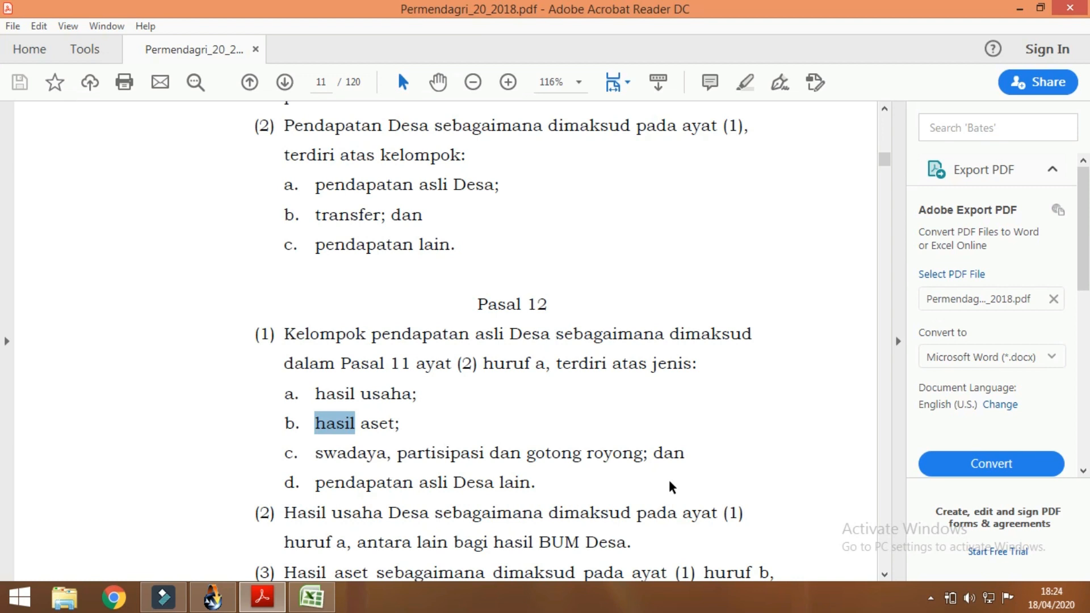
{"action": "scroll", "coordinate": [670, 487], "scroll_direction": "down", "scroll_amount": 8}
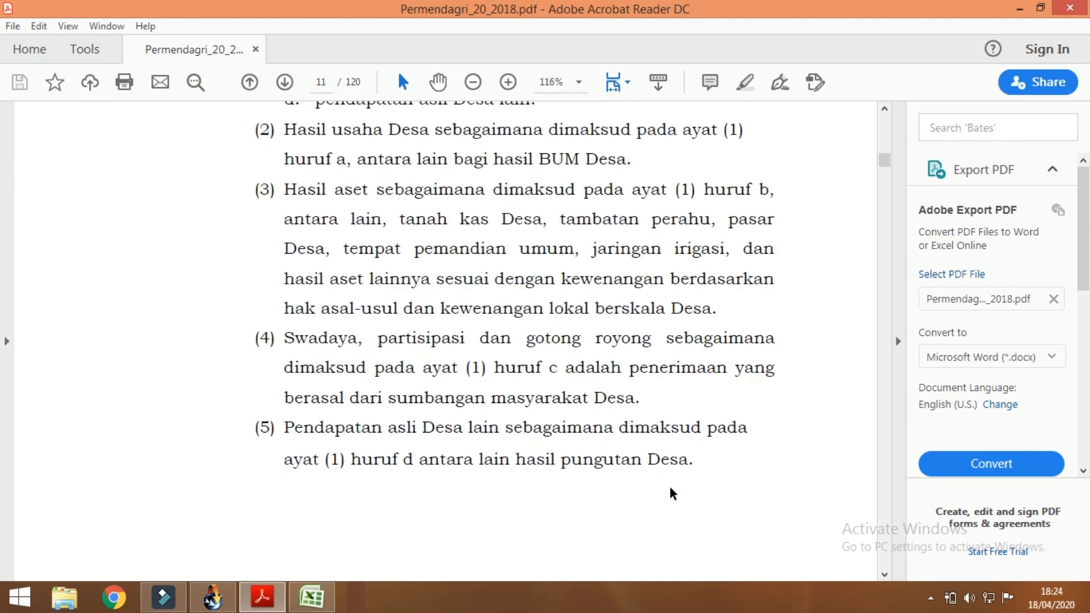
Examine the transfer revenue types in Pasal 13 and the other revenue types in Pasal 14 of the regulation
{"action": "scroll", "coordinate": [670, 488], "scroll_direction": "down", "scroll_amount": 6}
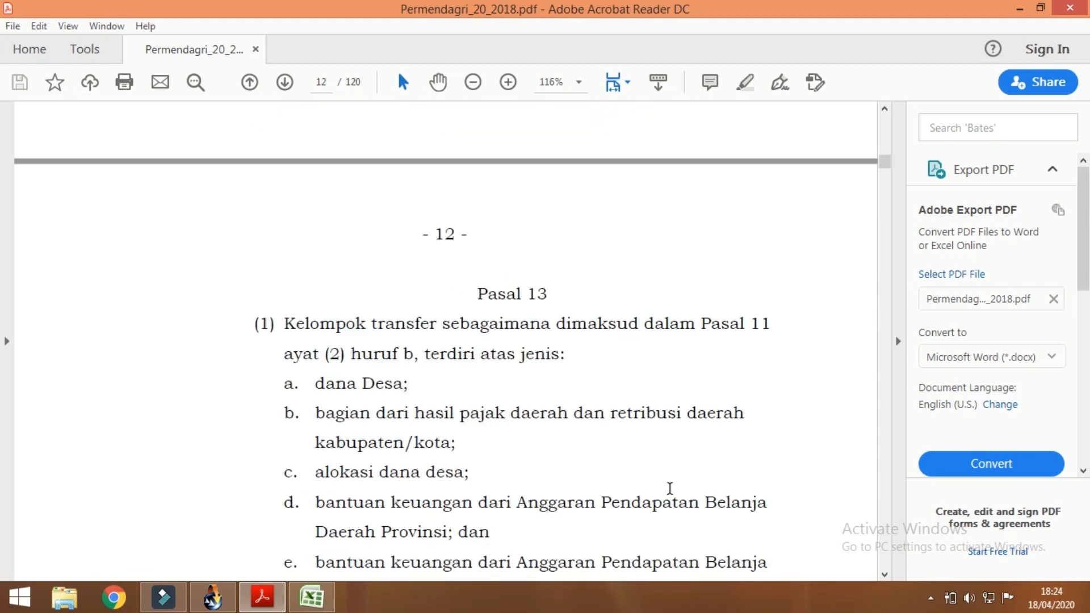
{"action": "scroll", "coordinate": [670, 488], "scroll_direction": "down", "scroll_amount": 3}
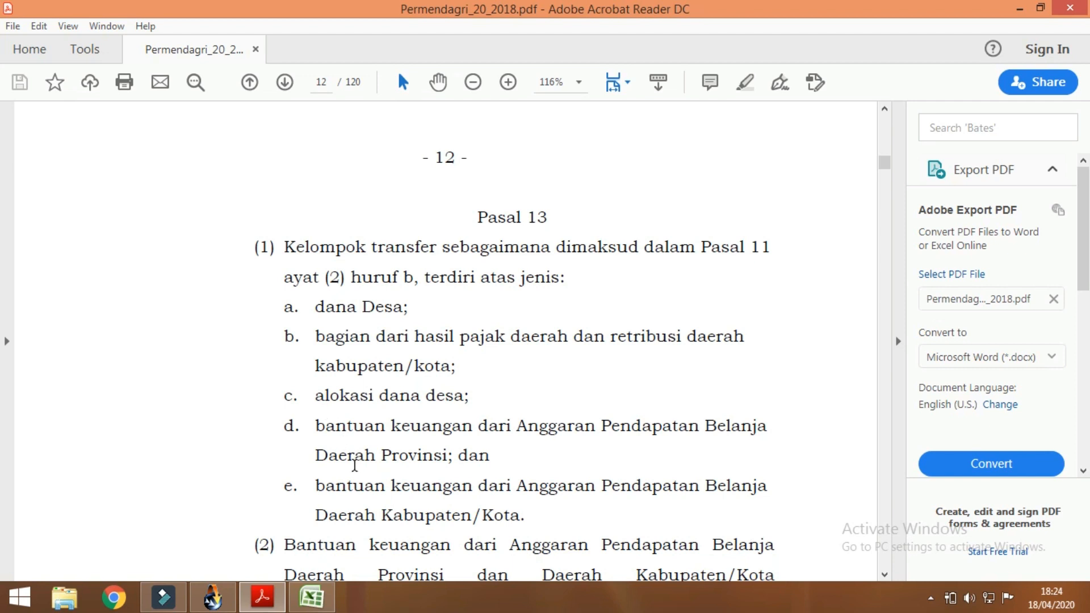
{"action": "scroll", "coordinate": [355, 466], "scroll_direction": "down", "scroll_amount": 3}
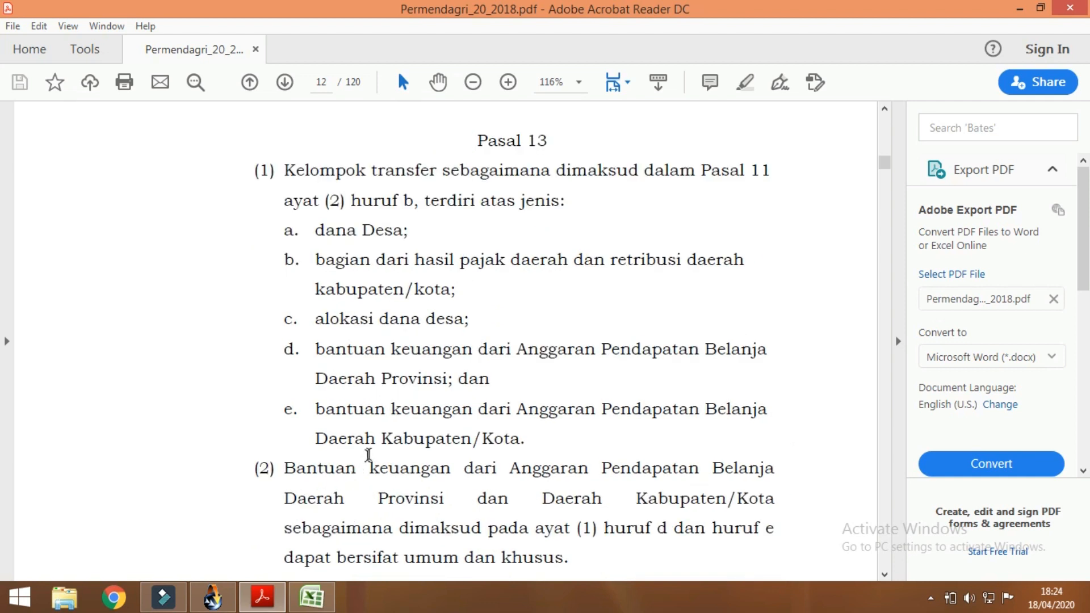
{"action": "left_click_drag", "start_coordinate": [392, 438], "coordinate": [511, 444]}
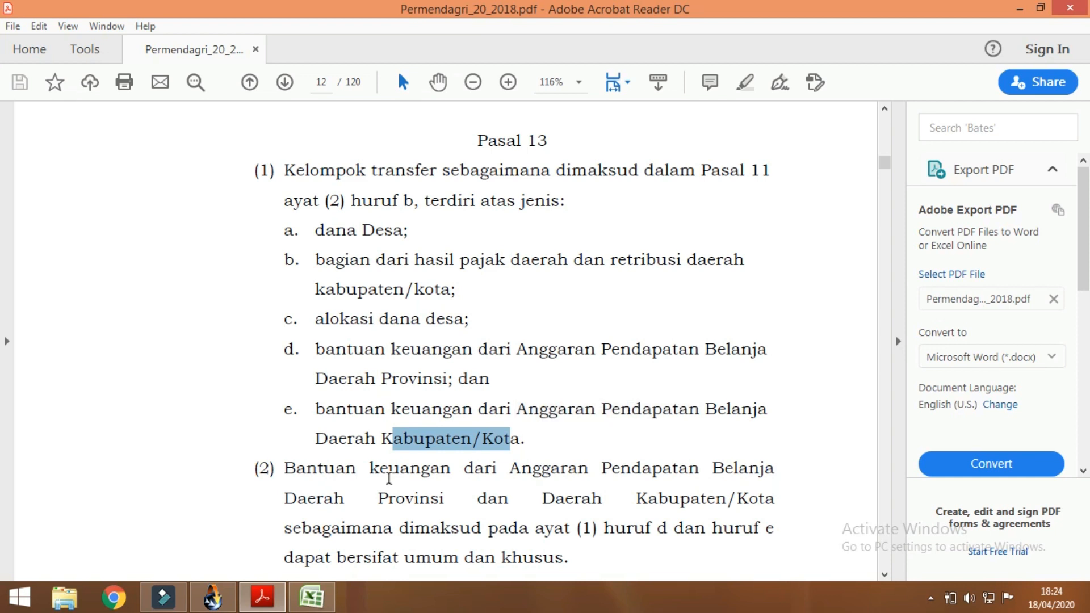
{"action": "scroll", "coordinate": [388, 479], "scroll_direction": "down", "scroll_amount": 5}
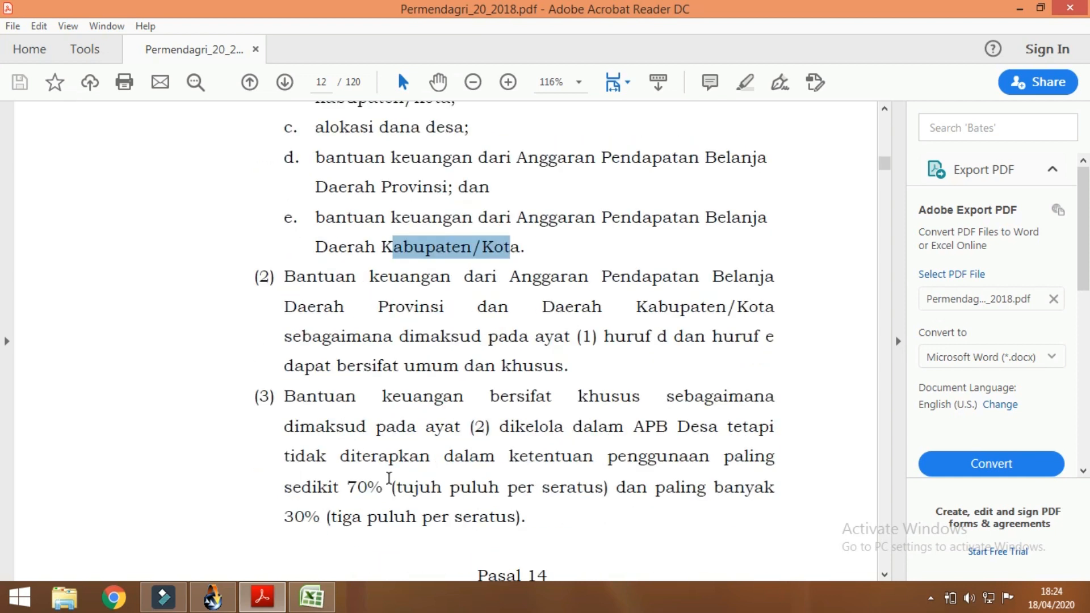
{"action": "scroll", "coordinate": [389, 479], "scroll_direction": "down", "scroll_amount": 4}
{"action": "scroll", "coordinate": [388, 478], "scroll_direction": "down", "scroll_amount": 3}
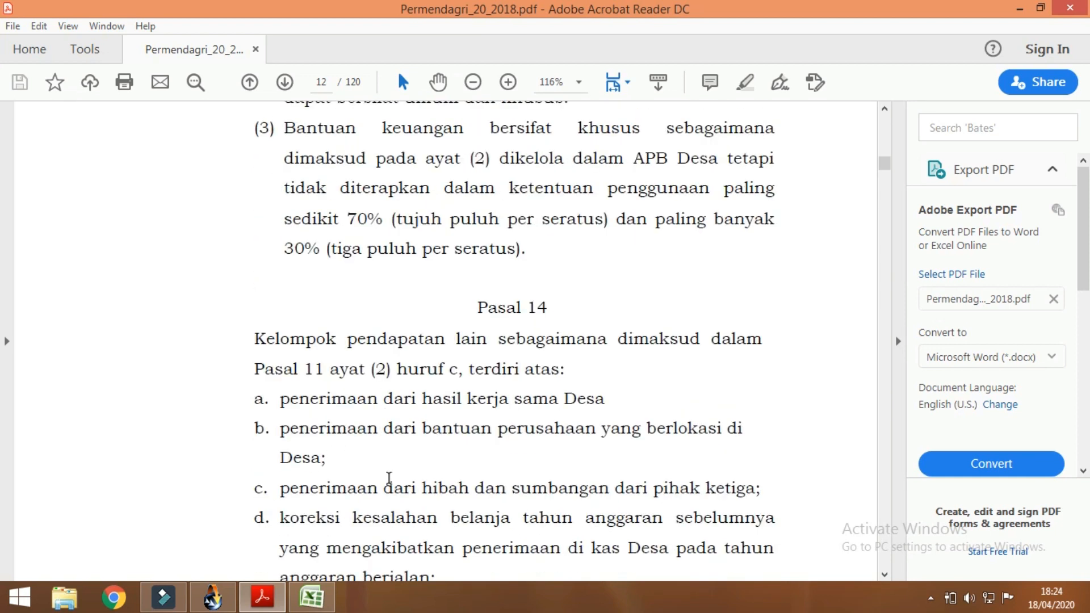
{"action": "scroll", "coordinate": [388, 479], "scroll_direction": "down", "scroll_amount": 2}
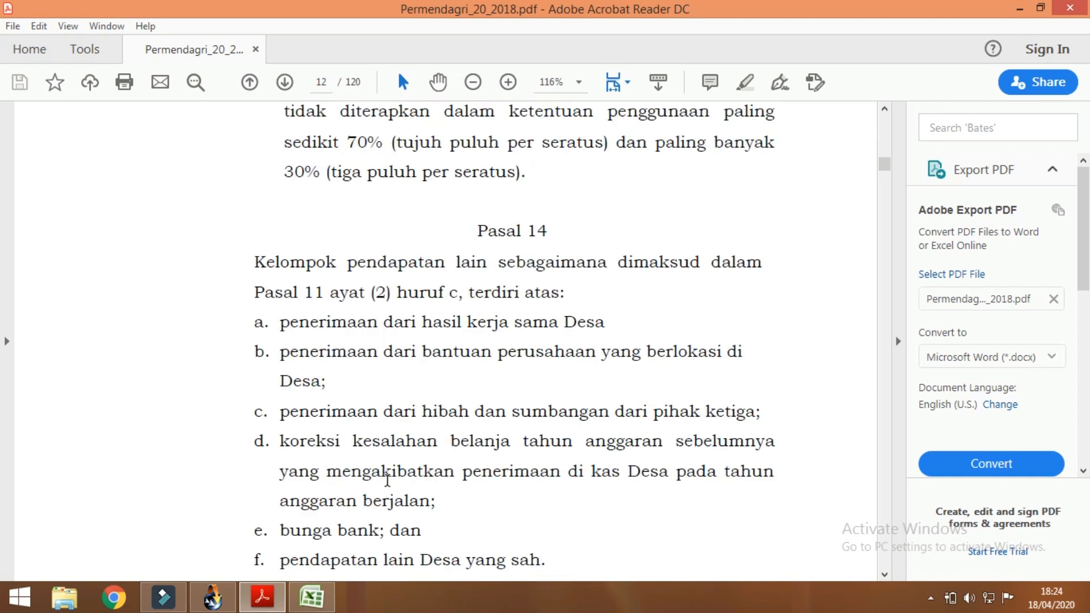
{"action": "scroll", "coordinate": [388, 479], "scroll_direction": "down", "scroll_amount": 1}
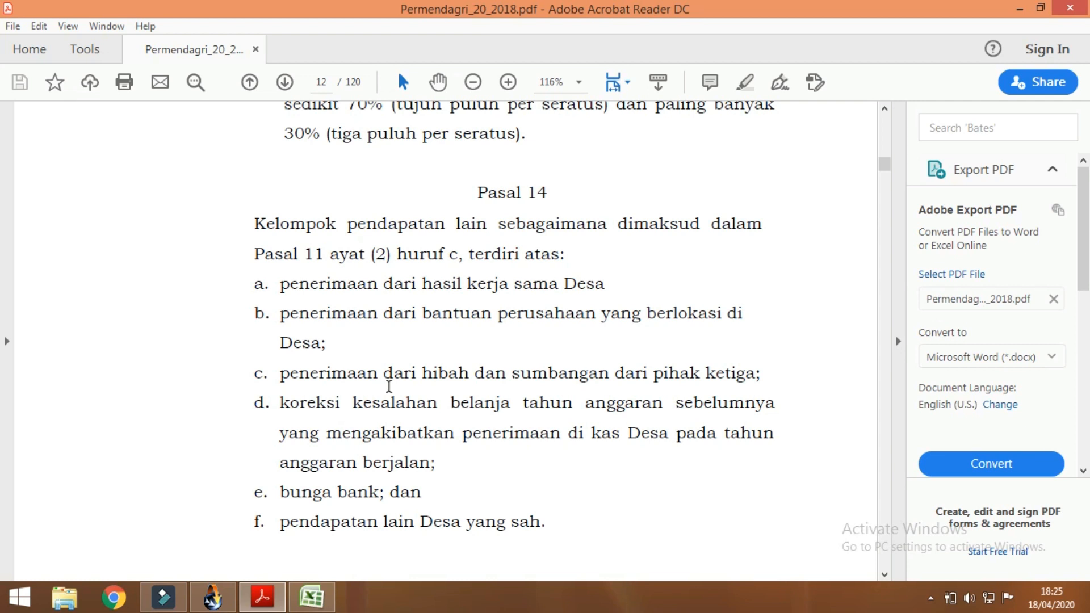
Switch to SisKeuDes and open the Isian Data Anggaran form for budget data entry
{"action": "left_click", "coordinate": [212, 599]}
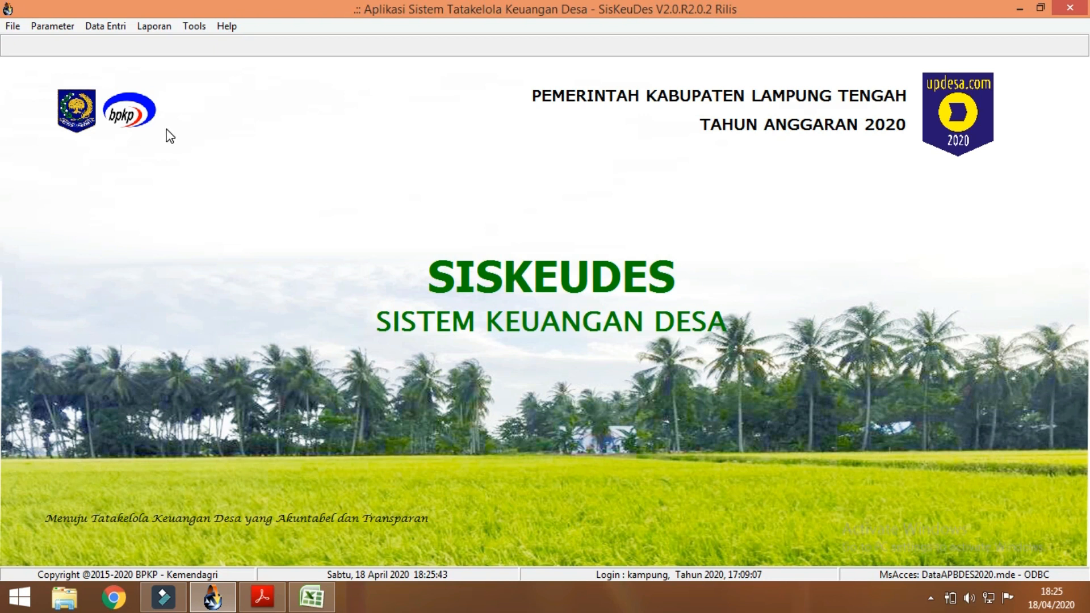
{"action": "left_click", "coordinate": [106, 29]}
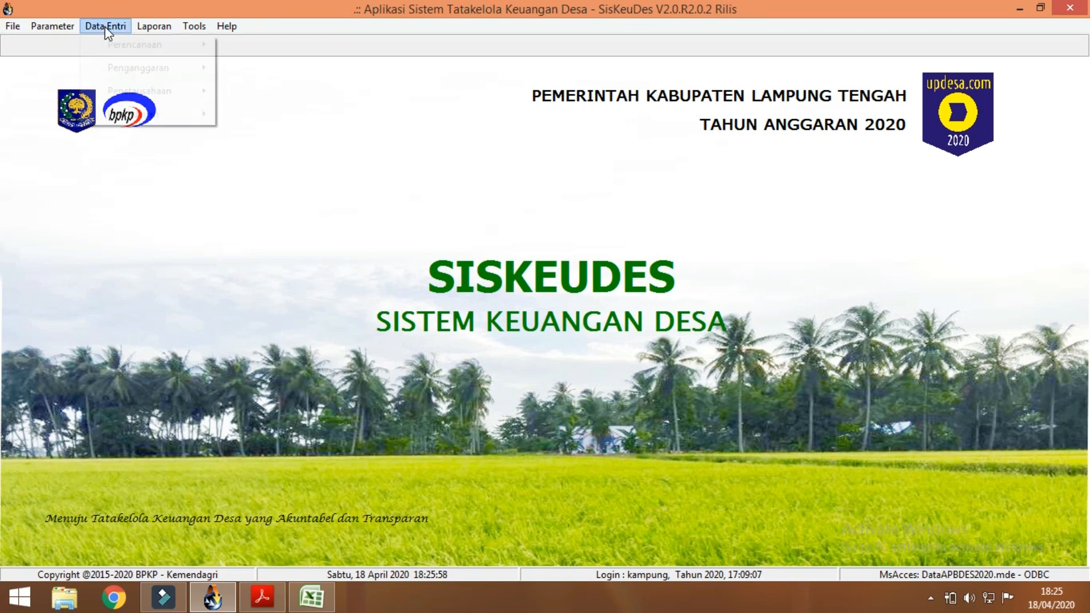
{"action": "mouse_move", "coordinate": [138, 69]}
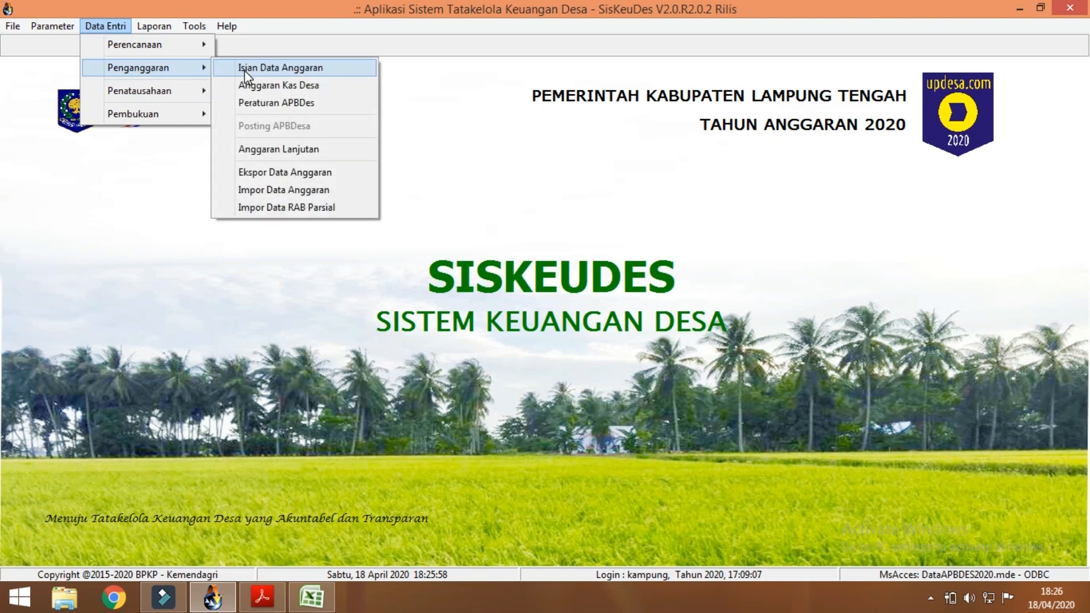
{"action": "left_click", "coordinate": [245, 68]}
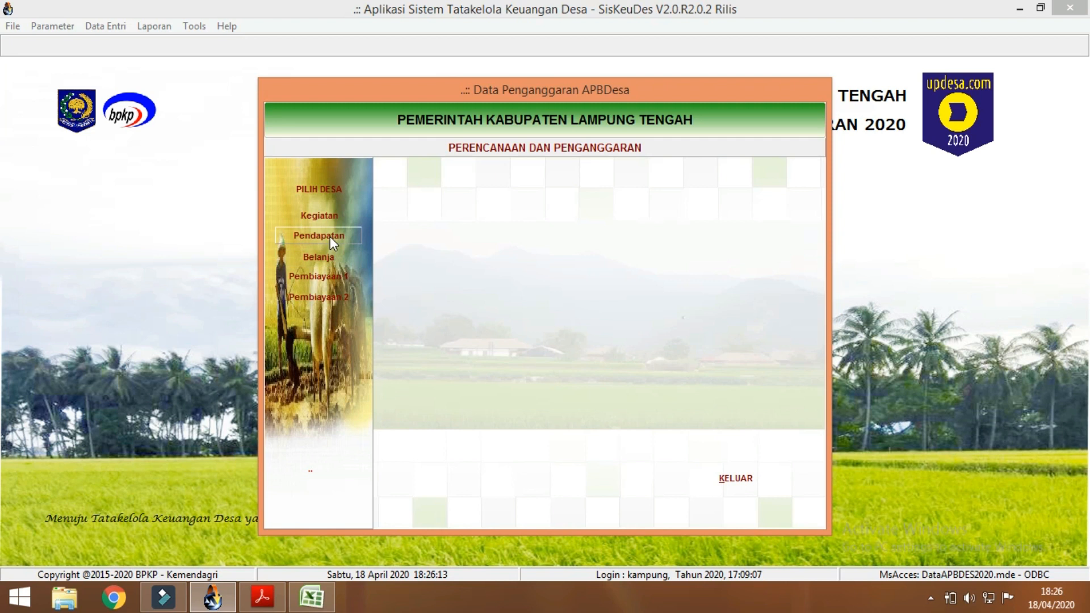
Select the village Sri Way Langsep in Kecamatan Kalirejo and open its Pendapatan data
{"action": "left_click", "coordinate": [324, 191]}
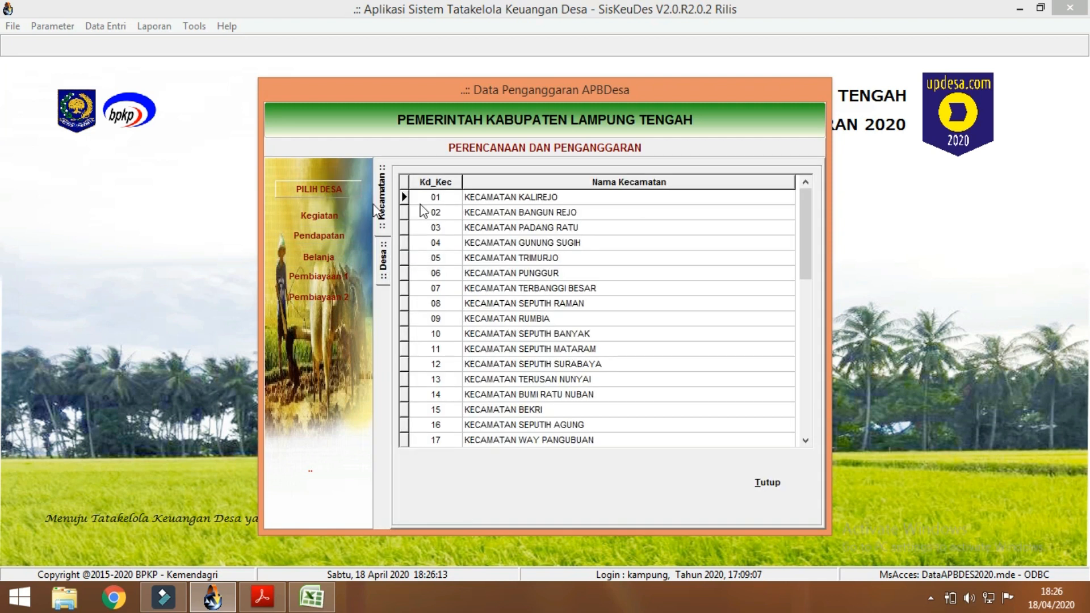
{"action": "double_click", "coordinate": [492, 199]}
{"action": "double_click", "coordinate": [492, 199]}
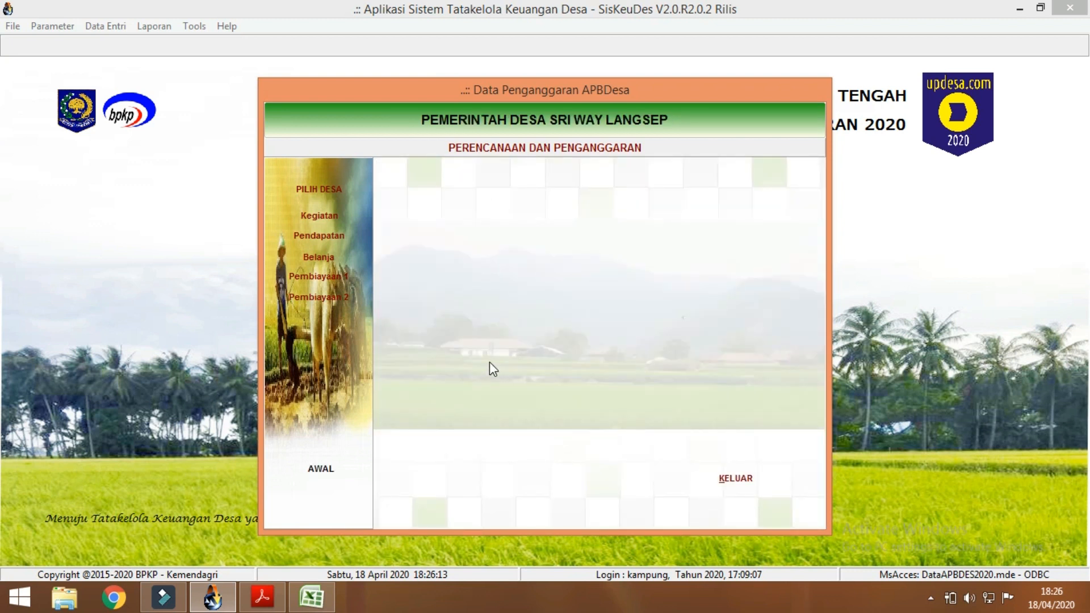
{"action": "left_click", "coordinate": [322, 238]}
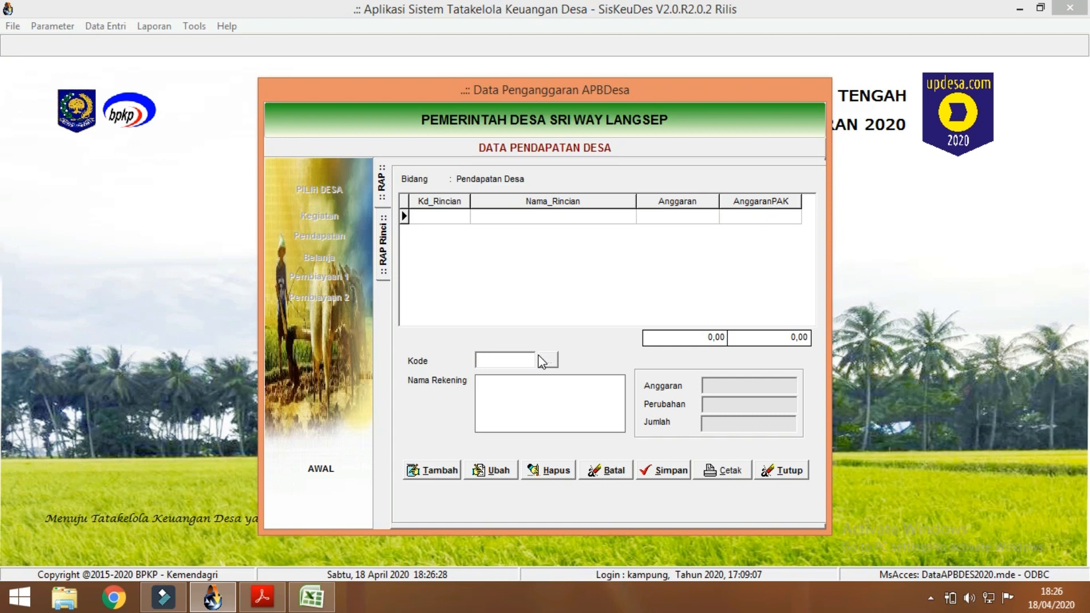
Switch to the Excel workbook Book1 and review the Pendapatan Asli Desa, Pendapatan Transfer and Pendapatan Lain-Lain groups in the revenue table
{"action": "left_click", "coordinate": [311, 597]}
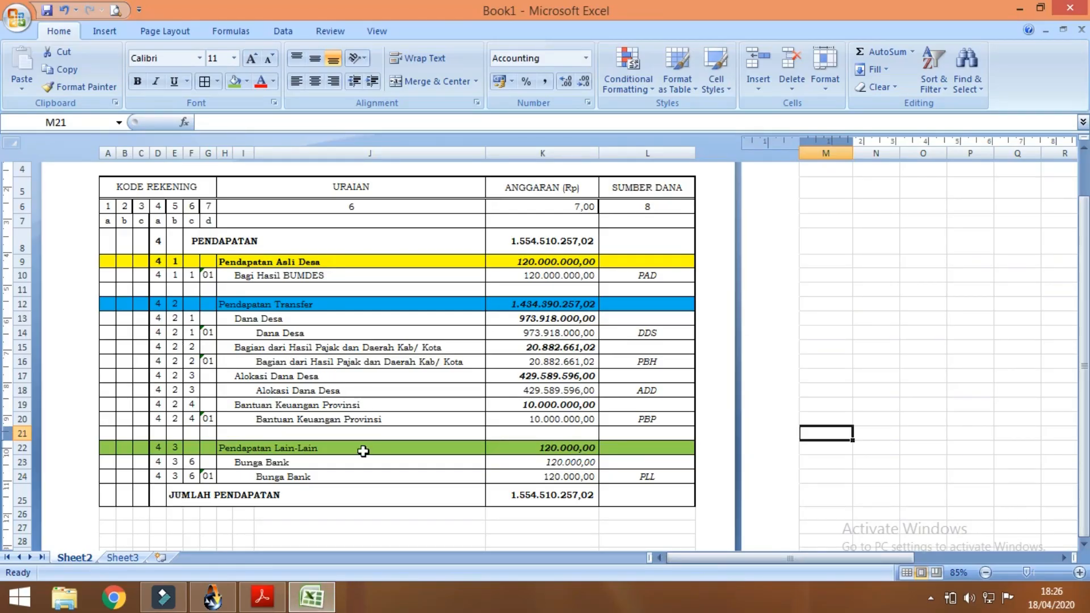
{"action": "left_click", "coordinate": [227, 262]}
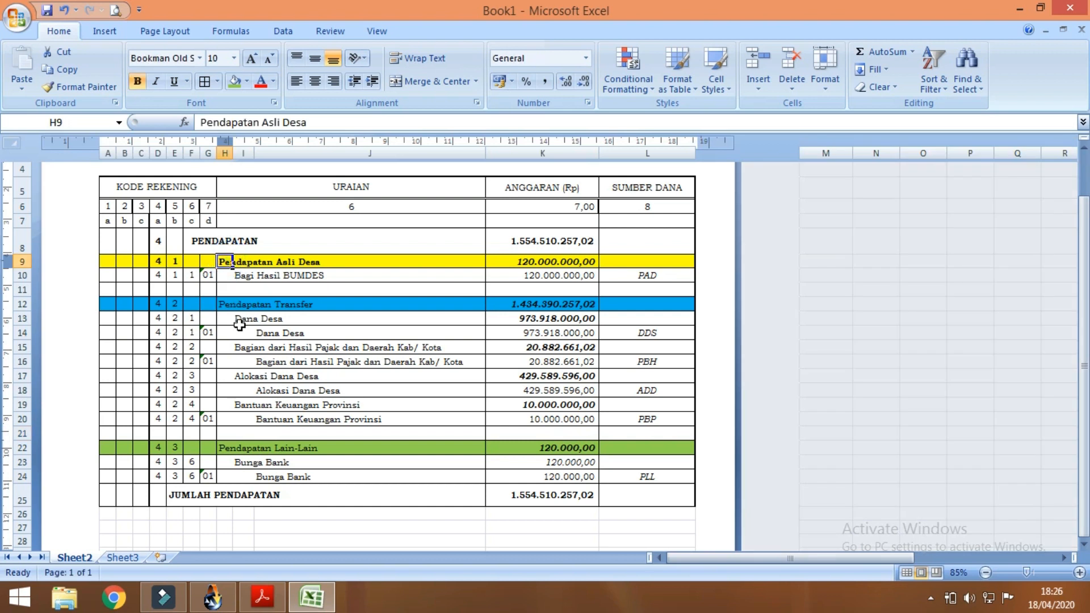
{"action": "left_click", "coordinate": [226, 304]}
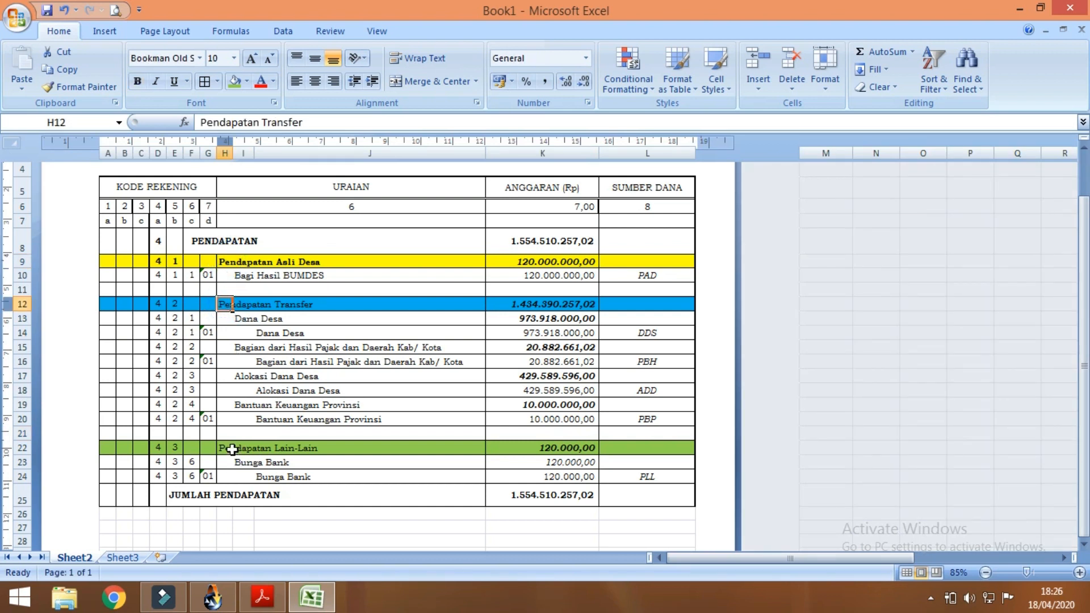
{"action": "left_click", "coordinate": [232, 450]}
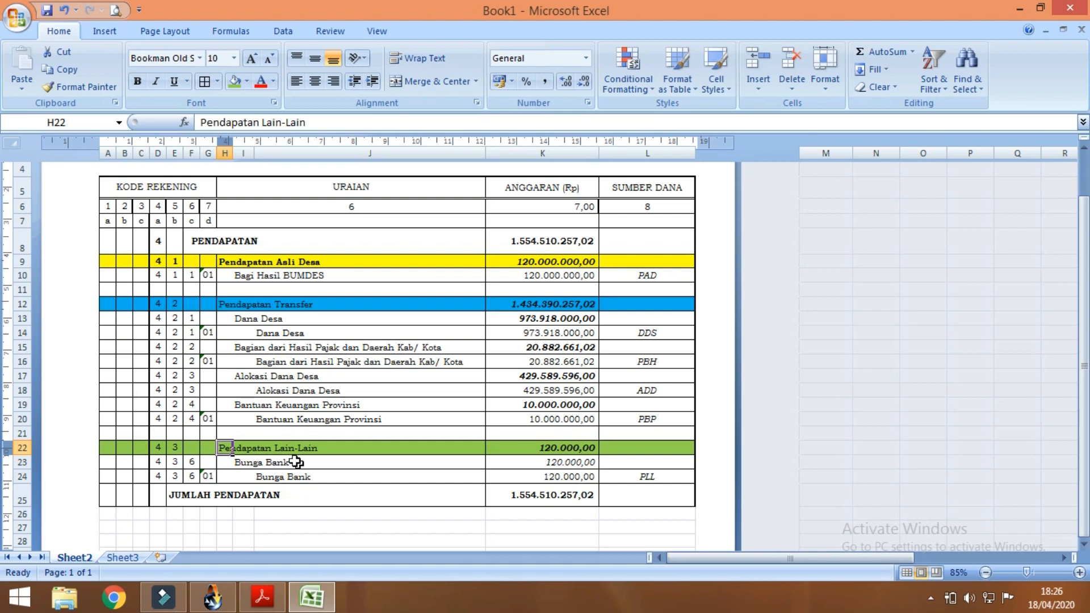
{"action": "left_click", "coordinate": [228, 262]}
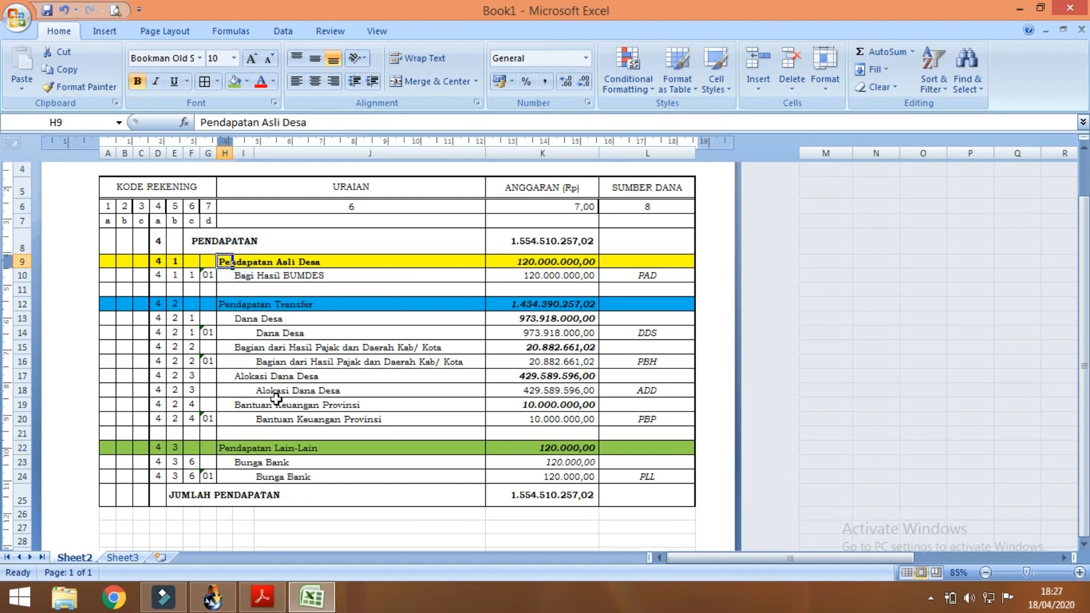
{"action": "left_click", "coordinate": [227, 307]}
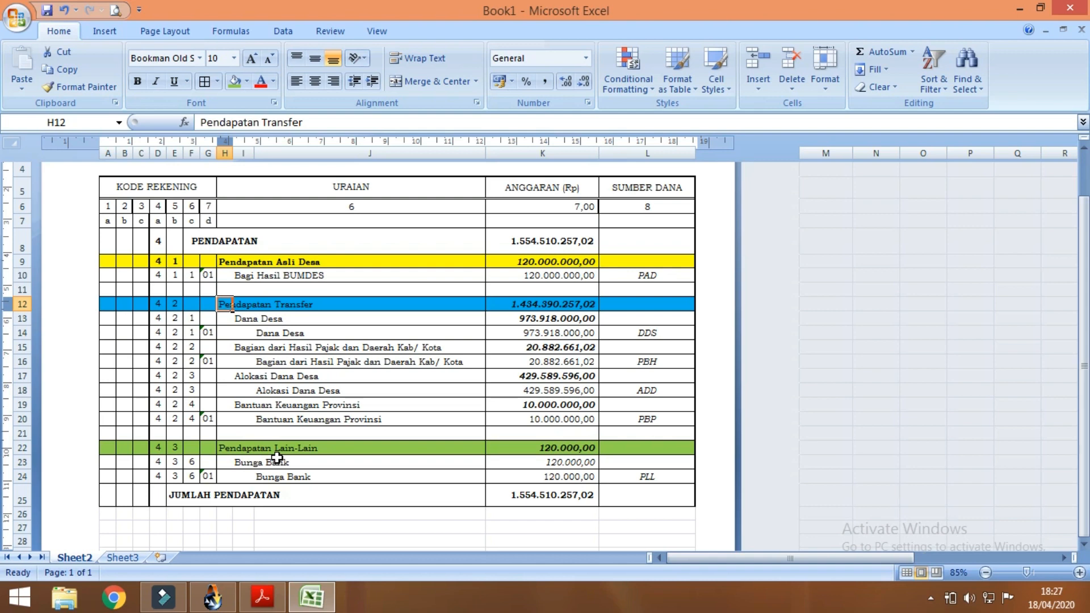
Back in SisKeuDes, add and save revenue account 4.1.1.01 Bagi Hasil BUMDes from Pendapatan Asli Desa, Hasil Usaha Desa
{"action": "left_click", "coordinate": [212, 598]}
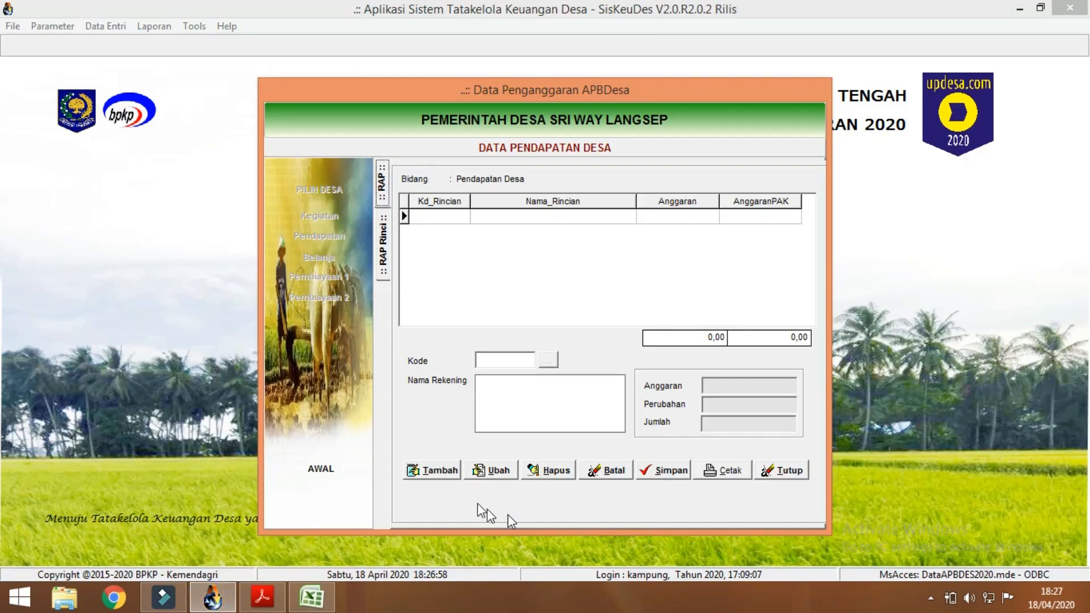
{"action": "left_click", "coordinate": [449, 473]}
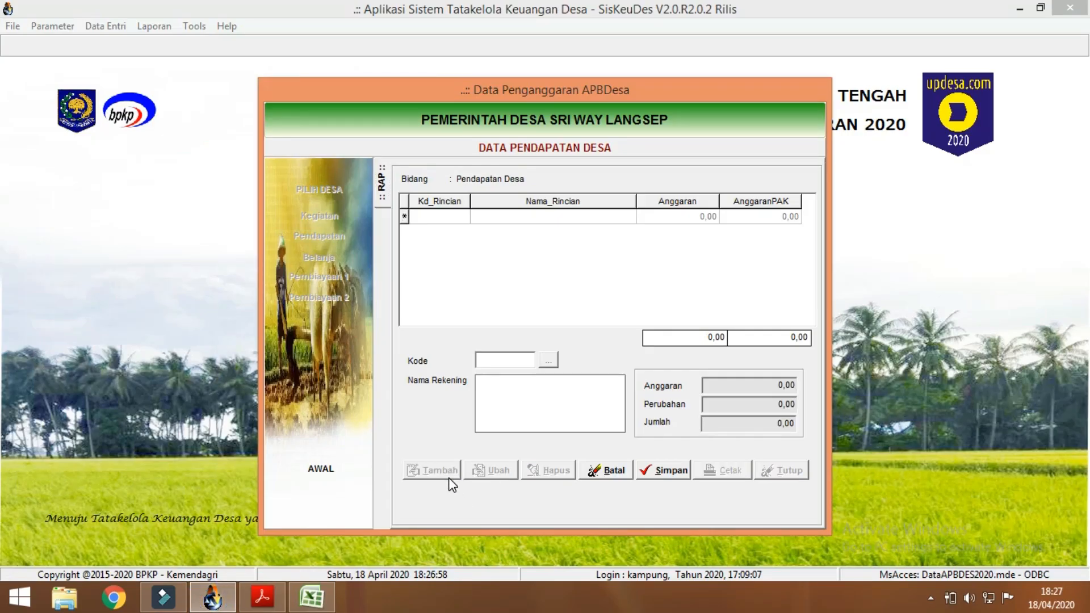
{"action": "left_click", "coordinate": [555, 365]}
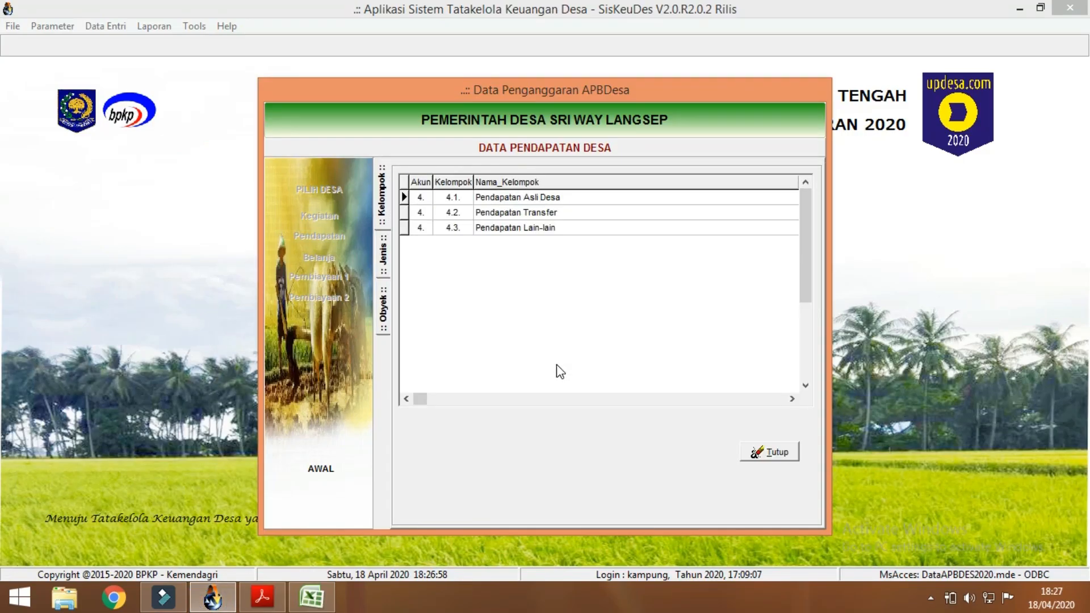
{"action": "double_click", "coordinate": [491, 196]}
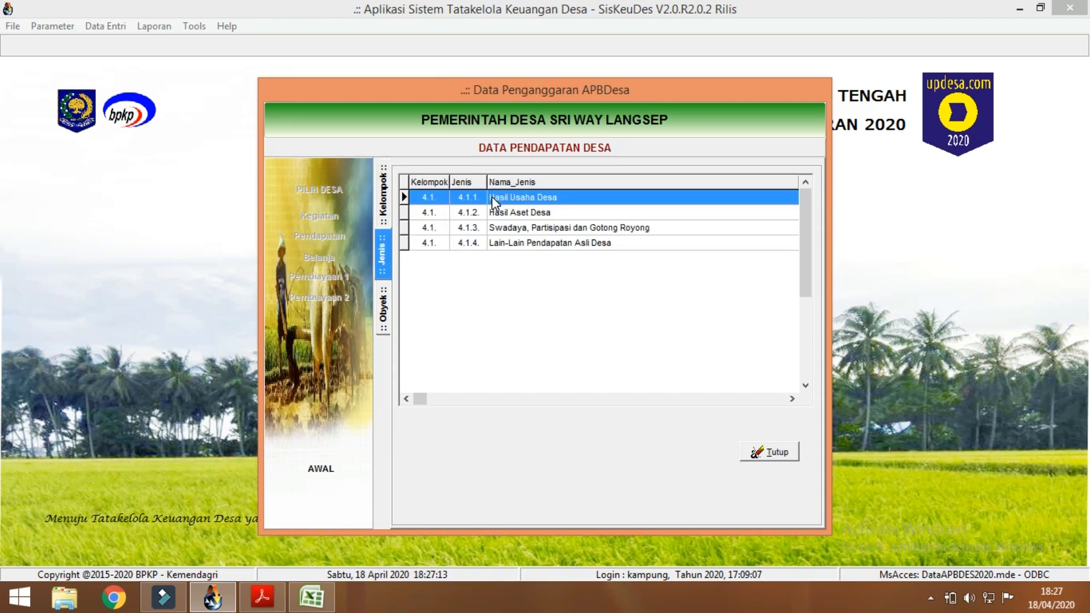
{"action": "double_click", "coordinate": [492, 196]}
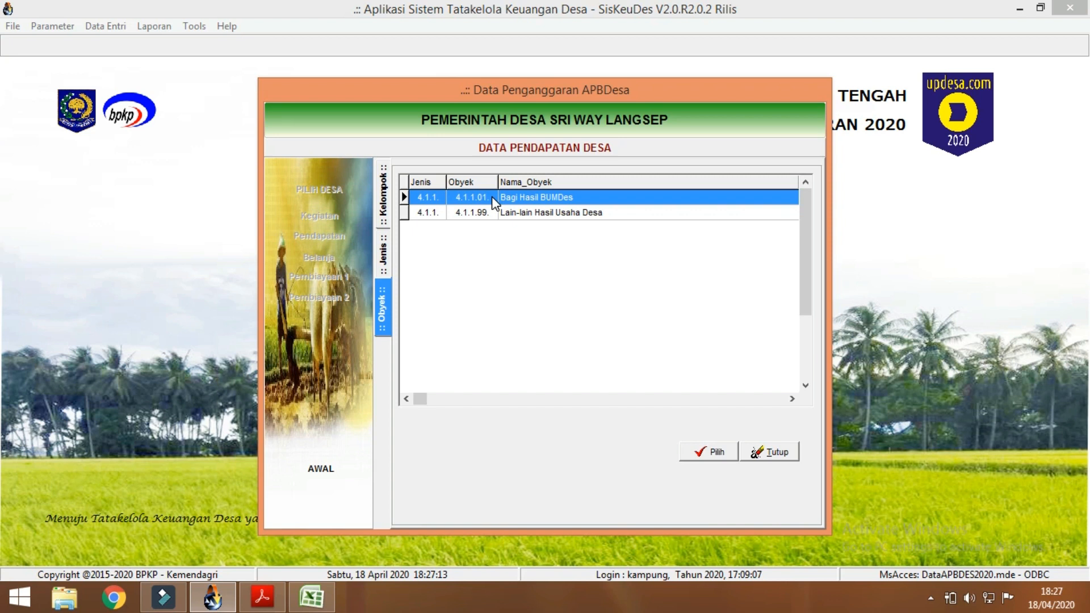
{"action": "double_click", "coordinate": [534, 198]}
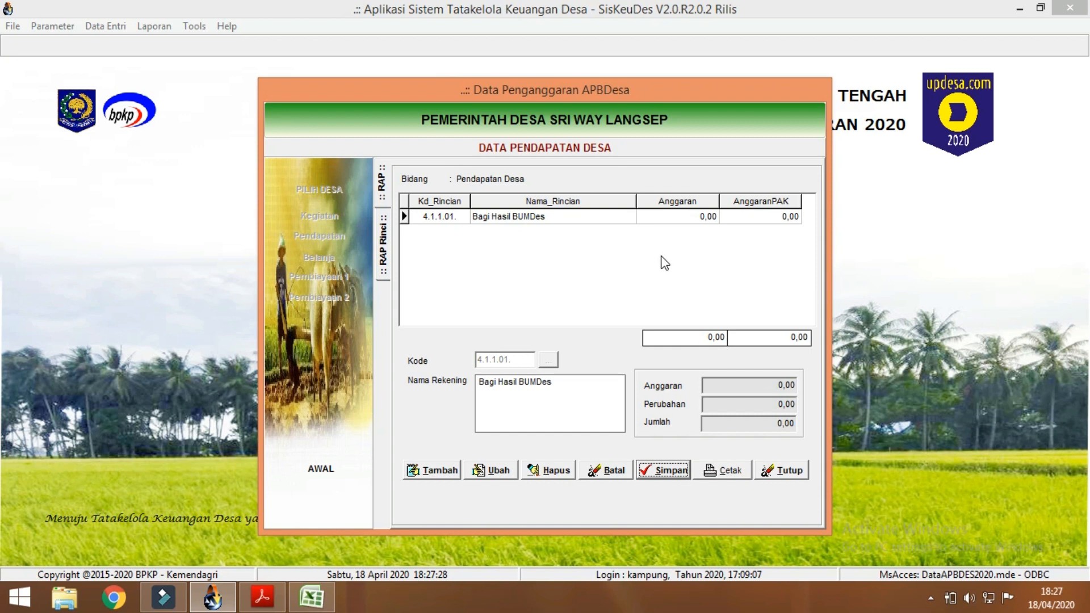
Add a detail line under account 4.1.1.01 and fill its Uraian with Bagi Hasil BUMDES, copied from the Excel revenue table
{"action": "double_click", "coordinate": [562, 218]}
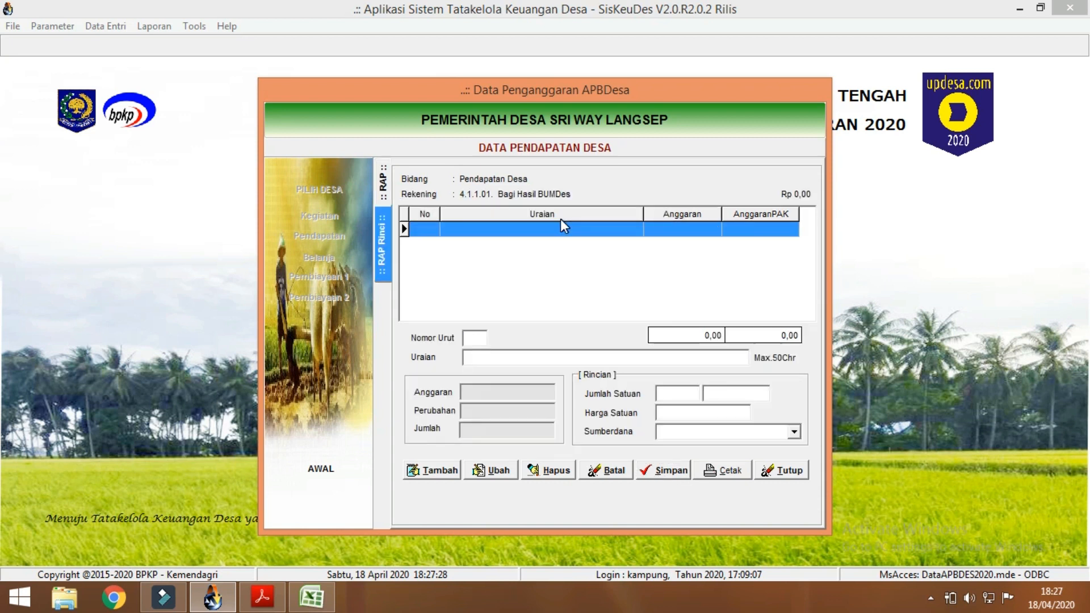
{"action": "left_click", "coordinate": [431, 472]}
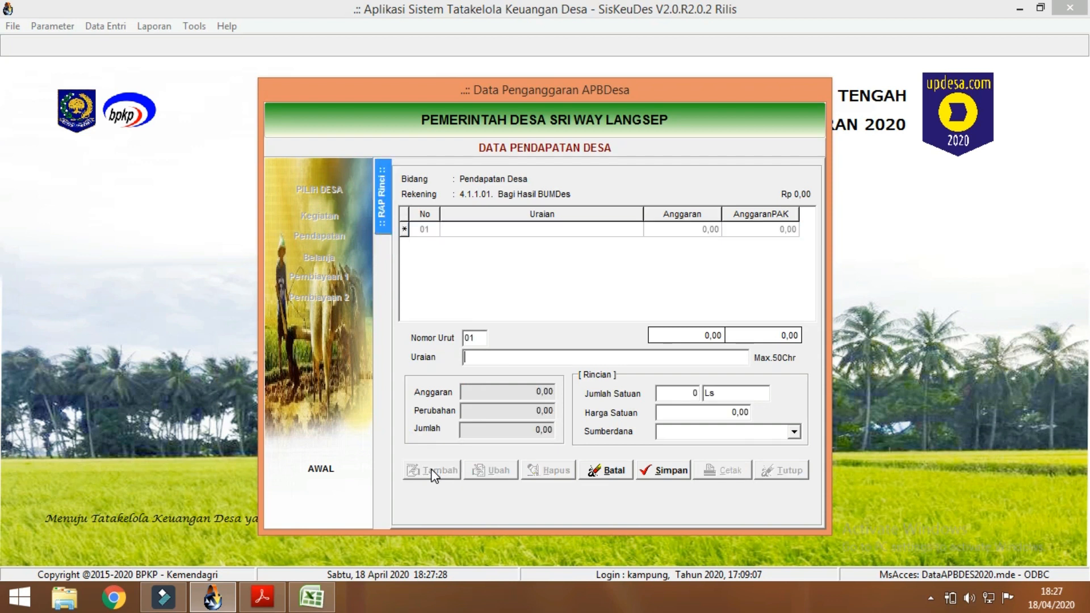
{"action": "left_click", "coordinate": [311, 596]}
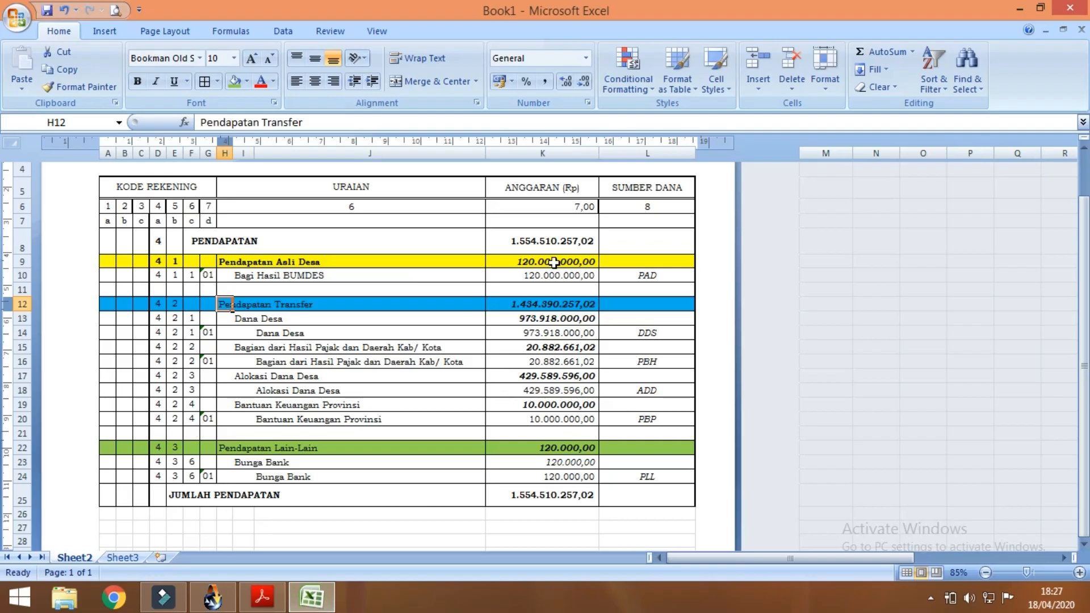
{"action": "left_click", "coordinate": [298, 276]}
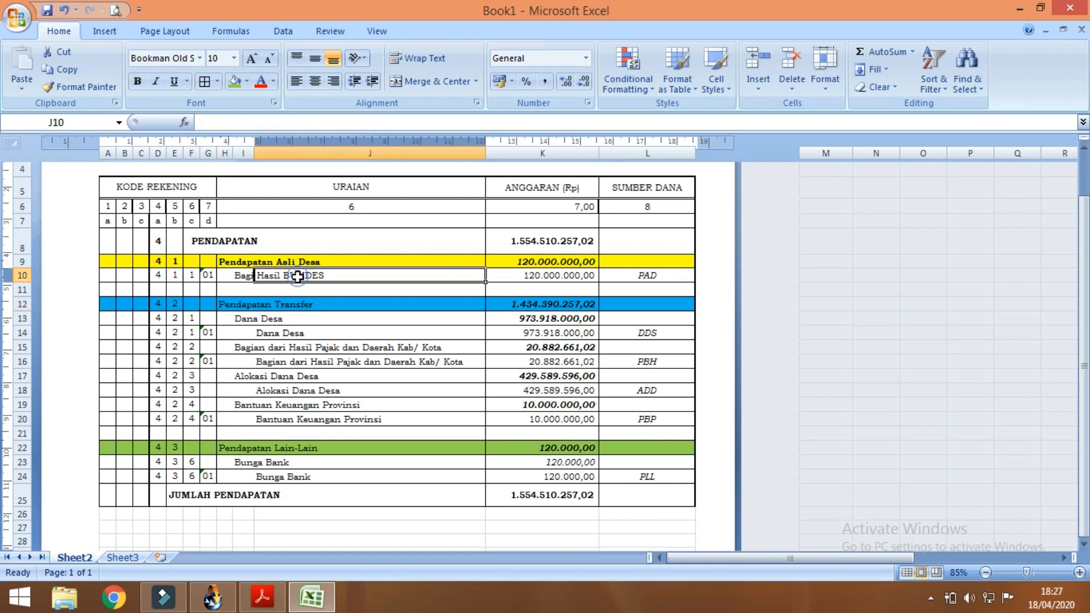
{"action": "left_click", "coordinate": [243, 278]}
{"action": "key", "text": "ctrl+c"}
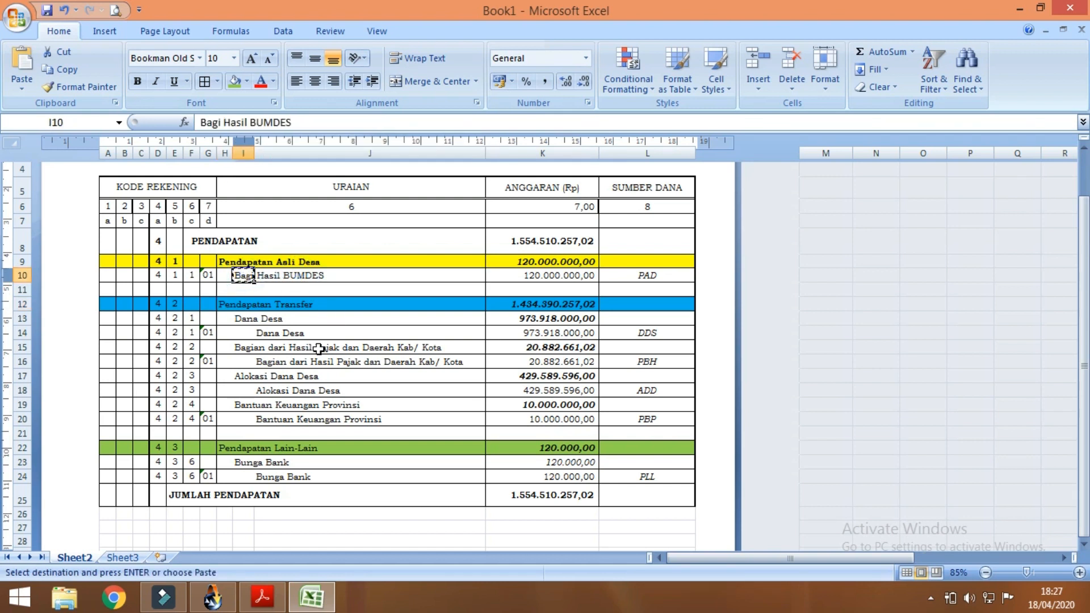
{"action": "key", "text": "alt+Tab"}
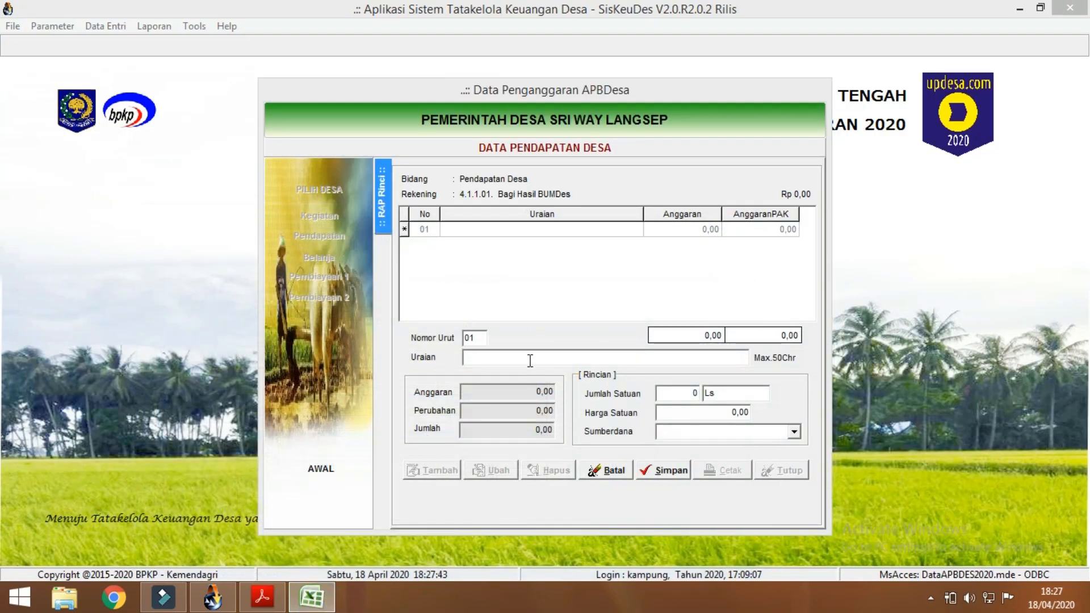
{"action": "left_click", "coordinate": [528, 359]}
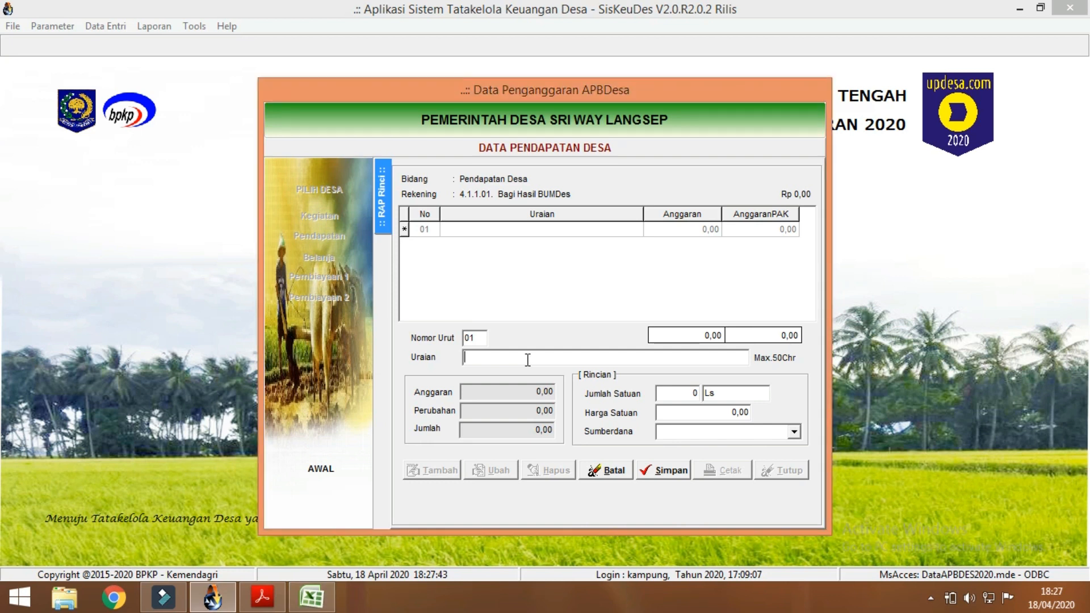
{"action": "key", "text": "ctrl+v"}
Set the Bagi Hasil BUMDES detail line's Jumlah Satuan to 1 Tahun
{"action": "left_click", "coordinate": [697, 392]}
{"action": "type", "text": "1"}
{"action": "key", "text": "Tab"}
{"action": "type", "text": "Tahun"}
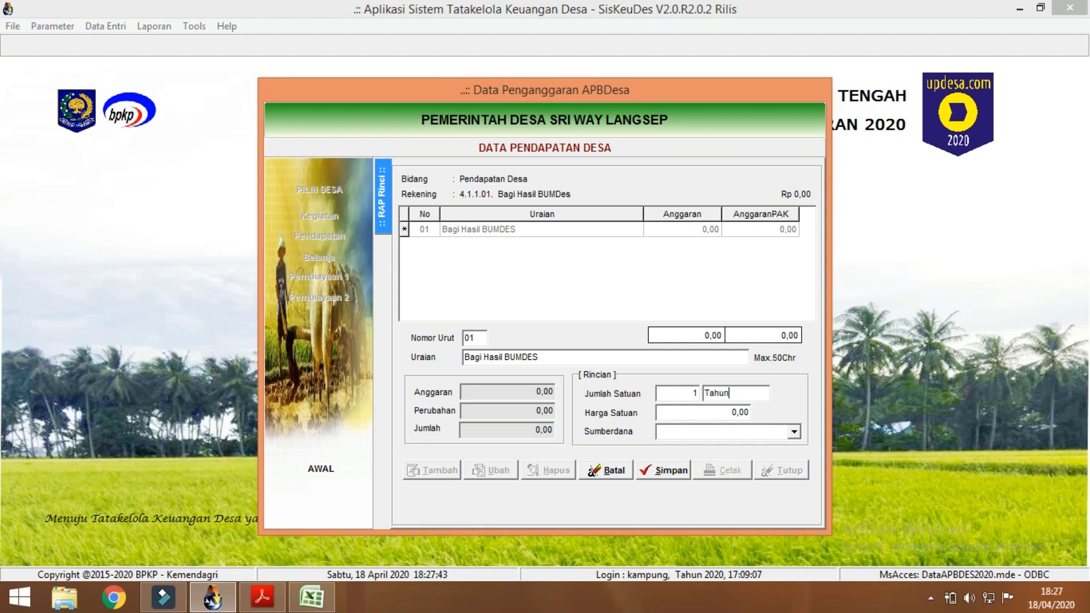
Switch to the Excel workbook Book1 and apply the Number format to the whole Anggaran (Rp) column
{"action": "left_click", "coordinate": [315, 596]}
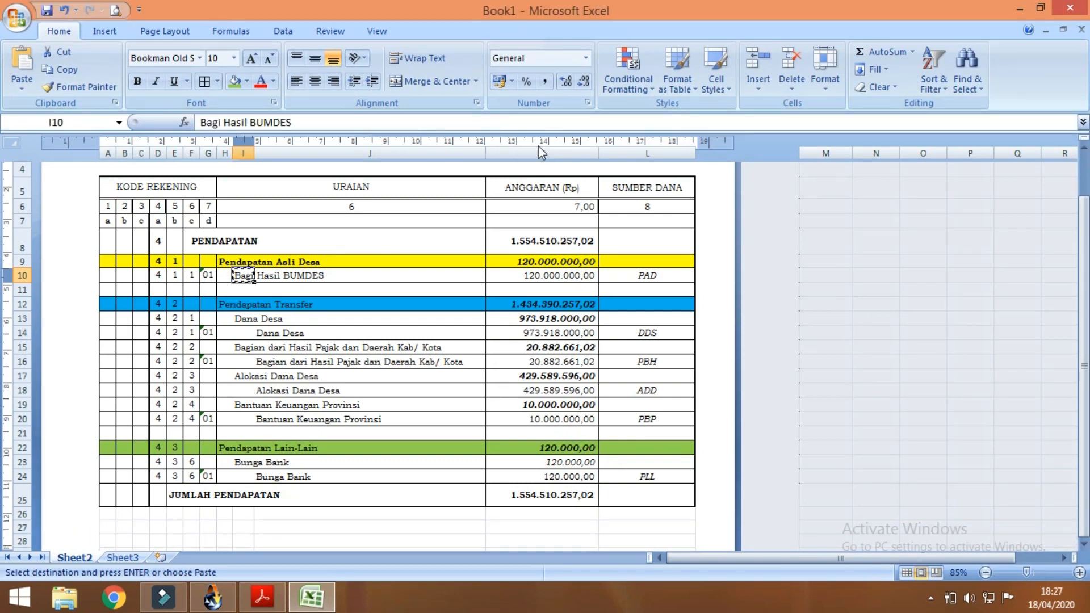
{"action": "left_click", "coordinate": [560, 149]}
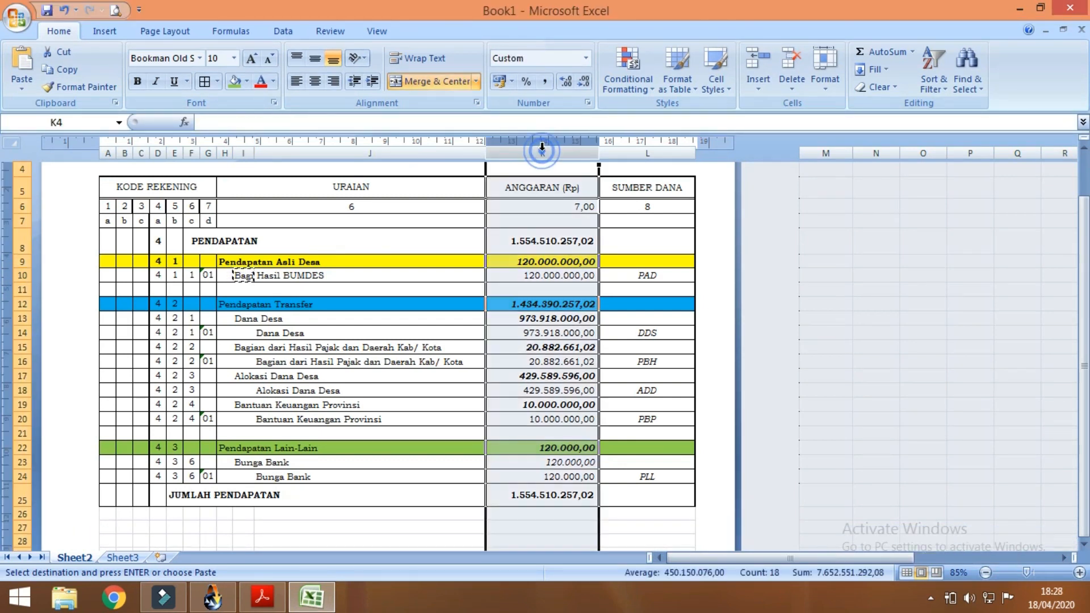
{"action": "left_click", "coordinate": [586, 58]}
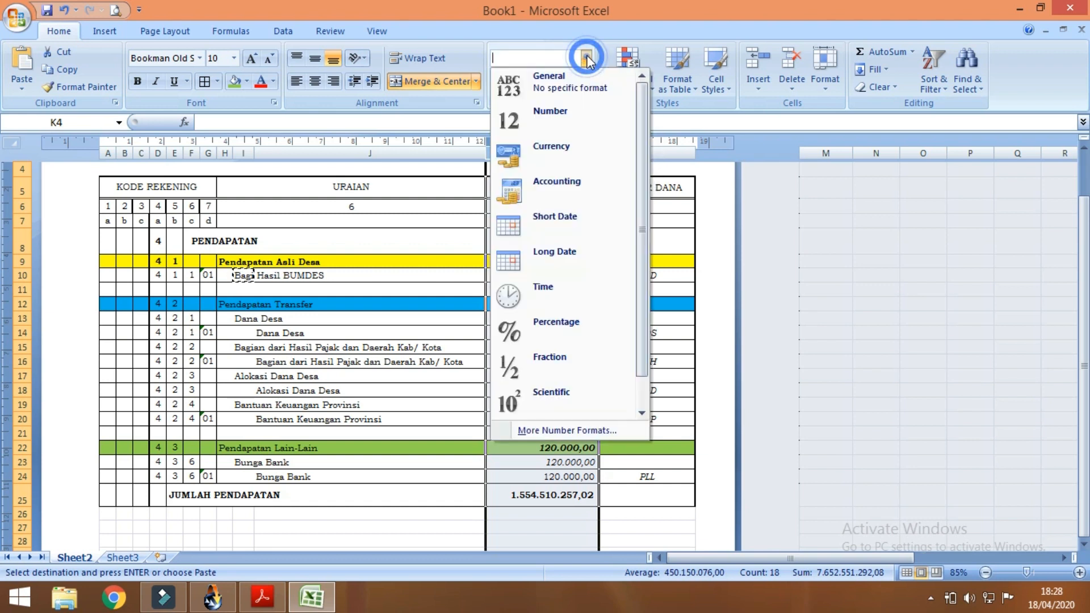
{"action": "left_click", "coordinate": [563, 112]}
{"action": "left_click", "coordinate": [389, 375]}
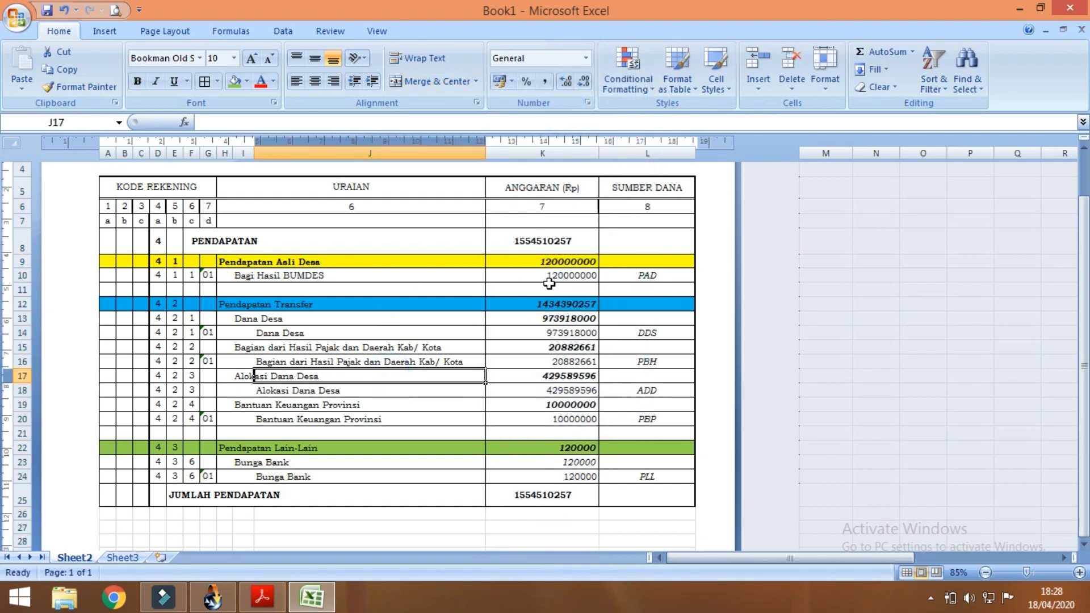
Copy the Bagi Hasil BUMDES amount 120000000 from Excel into Harga Satuan of the SisKeuDes detail line
{"action": "left_click", "coordinate": [549, 278]}
{"action": "key", "text": "ctrl+c"}
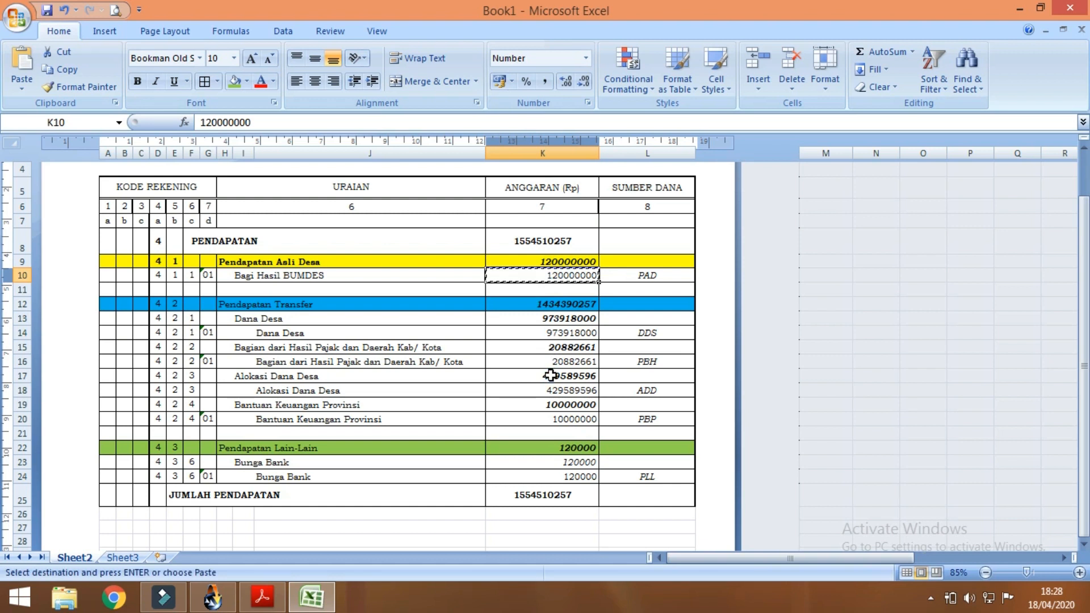
{"action": "left_click", "coordinate": [213, 596]}
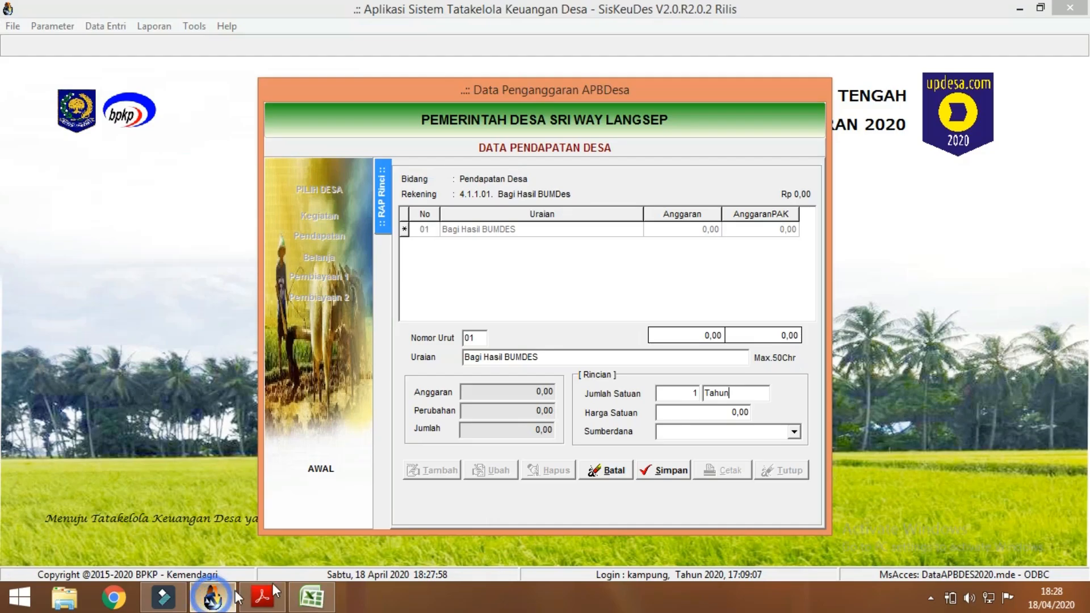
{"action": "left_click", "coordinate": [675, 414]}
{"action": "key", "text": "ctrl+v"}
Set Sumberdana to Pendapatan Asli Desa and save the Bagi Hasil BUMDES detail line
{"action": "left_click", "coordinate": [677, 433]}
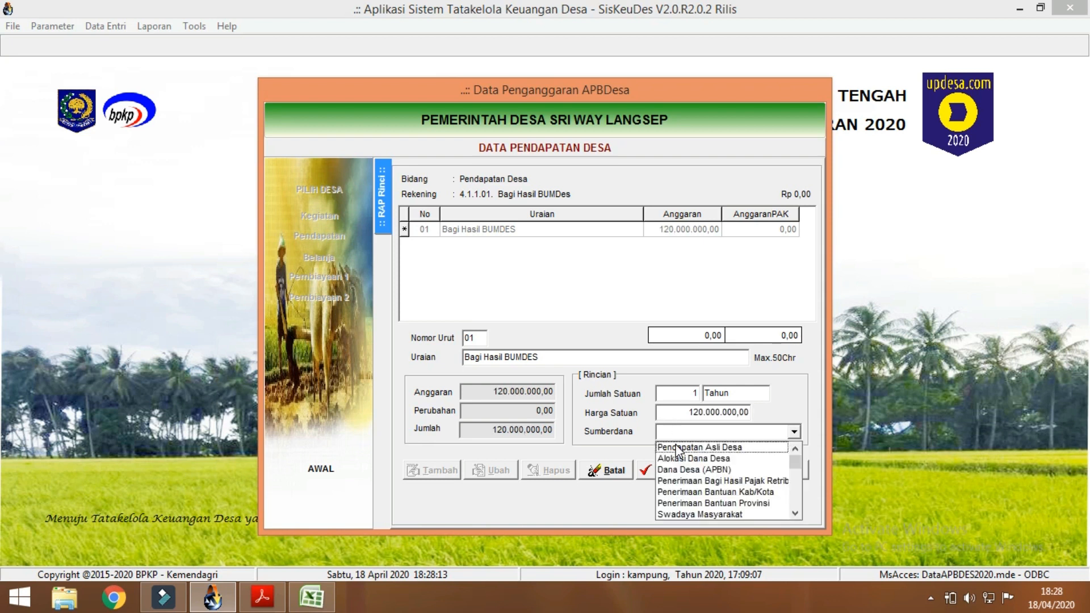
{"action": "left_click", "coordinate": [677, 449]}
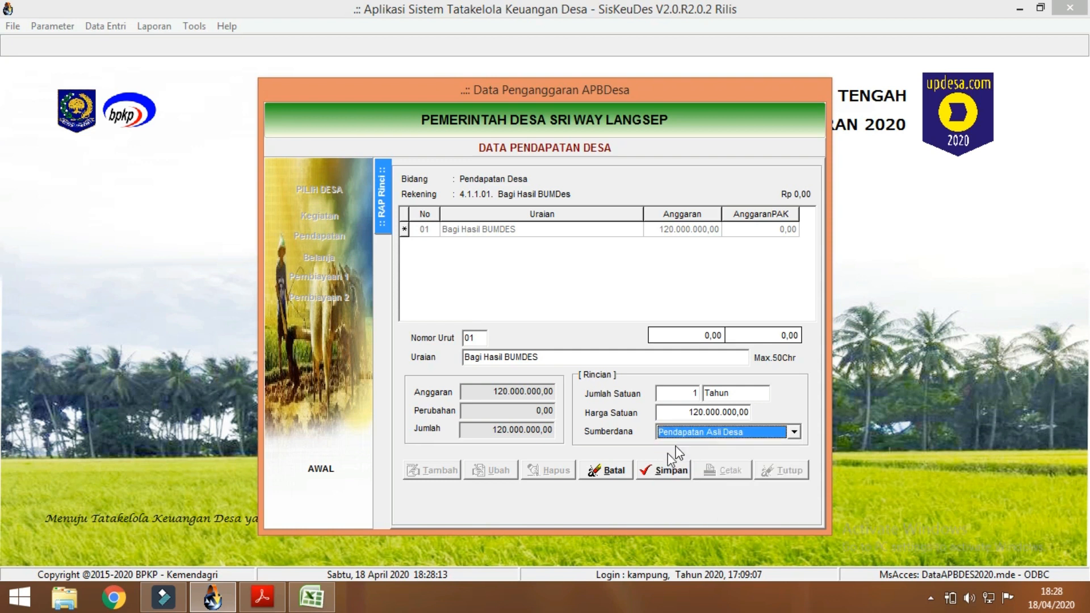
{"action": "left_click", "coordinate": [658, 479]}
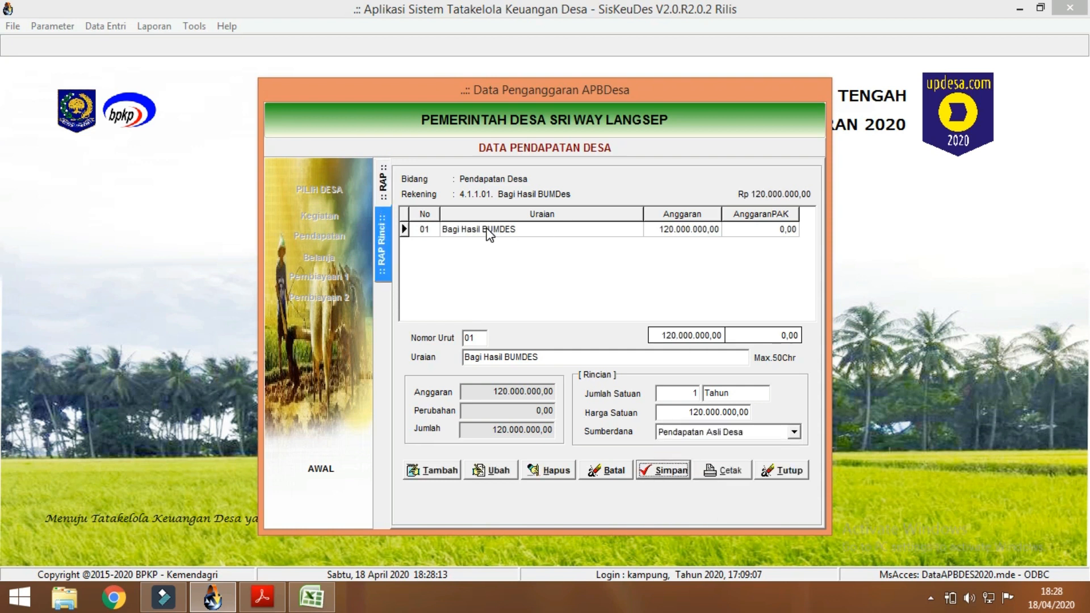
Return to the RAP account list, then add and save account 4.2.1.01 Dana Desa from Pendapatan Transfer, checking the group in Excel
{"action": "left_click", "coordinate": [384, 183]}
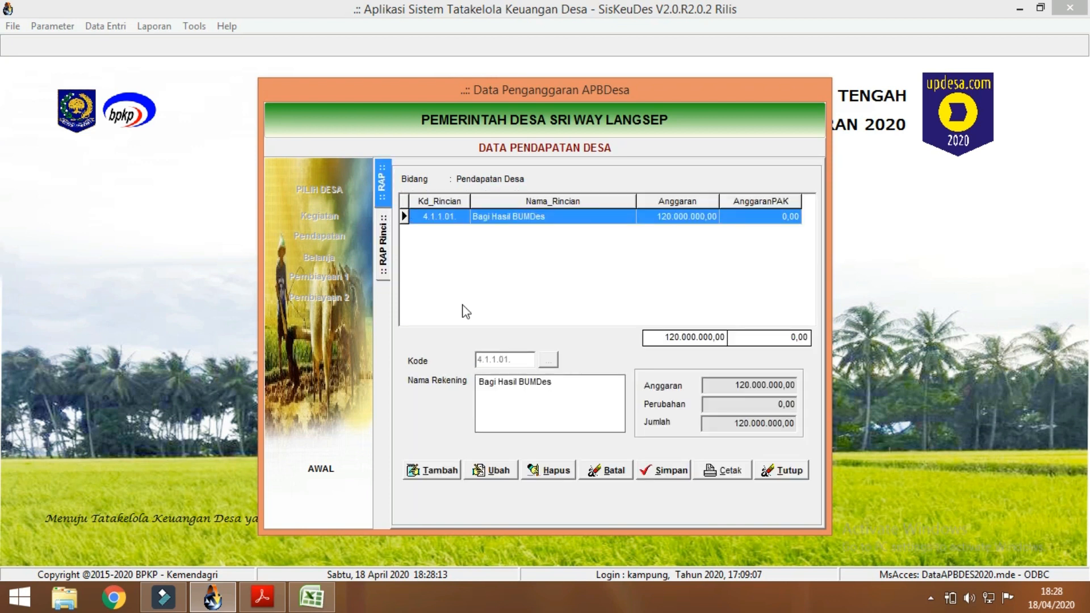
{"action": "left_click", "coordinate": [445, 471]}
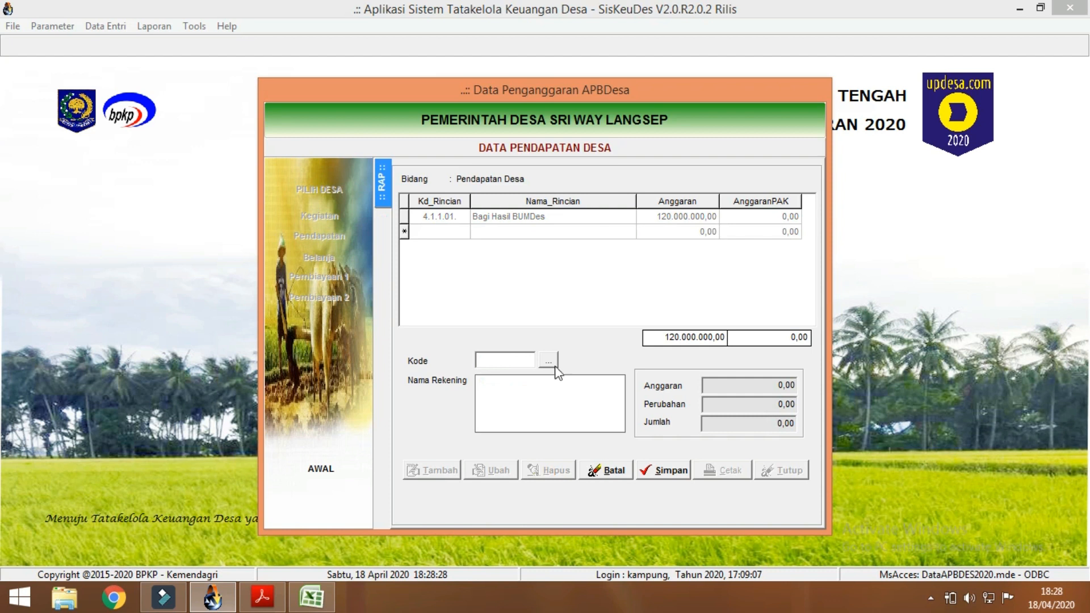
{"action": "left_click", "coordinate": [311, 596]}
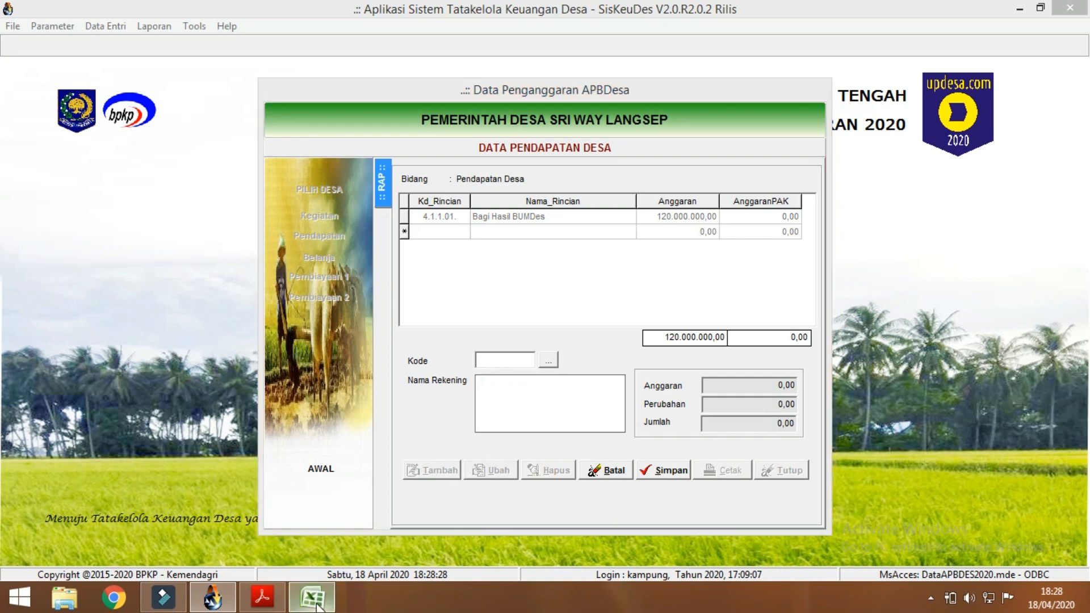
{"action": "left_click", "coordinate": [227, 304]}
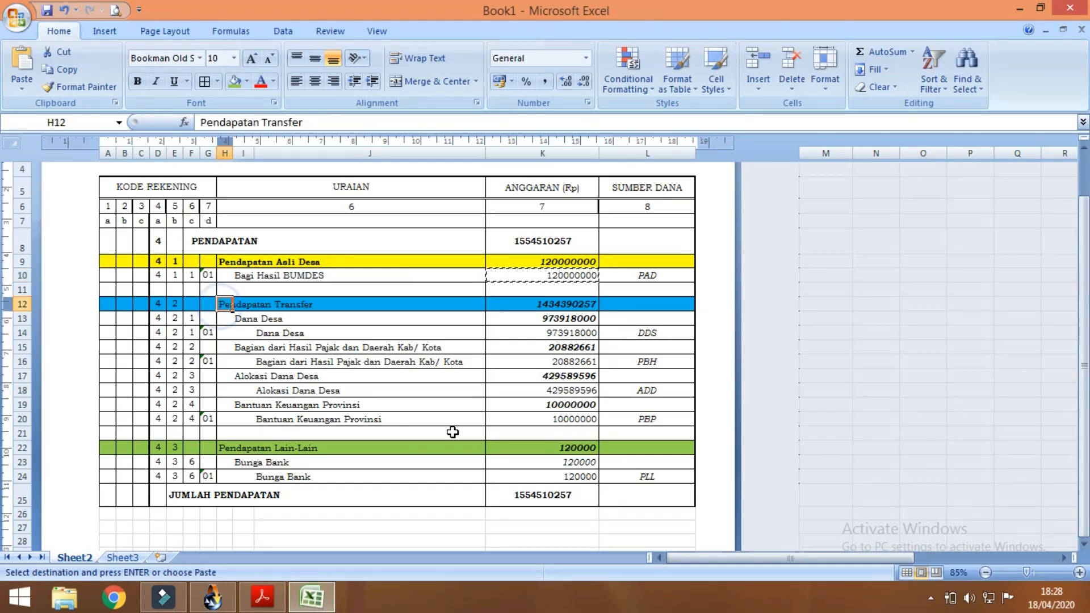
{"action": "left_click", "coordinate": [319, 602]}
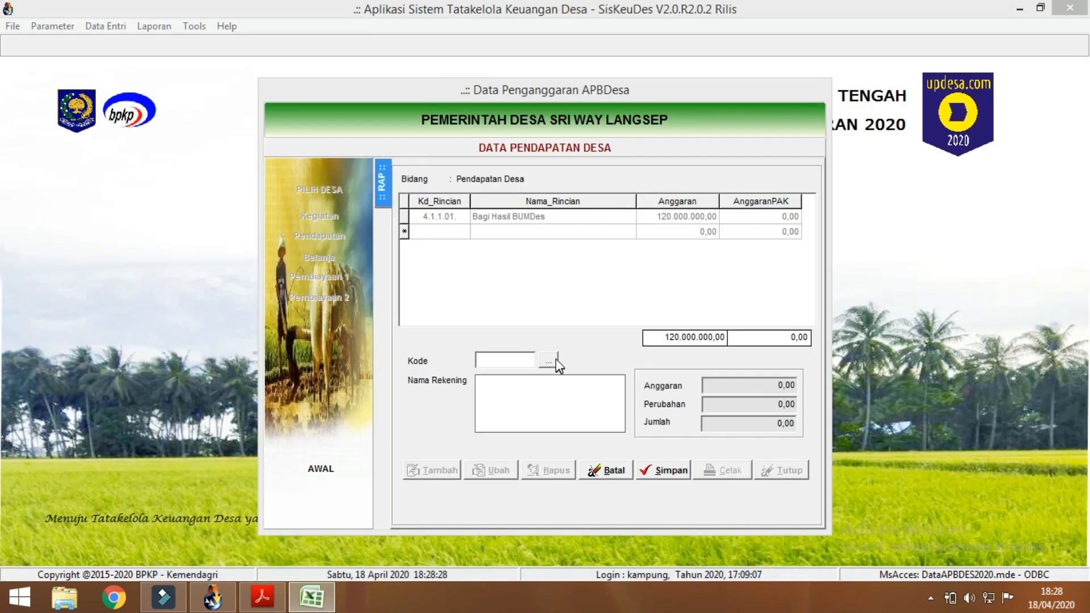
{"action": "left_click", "coordinate": [556, 360]}
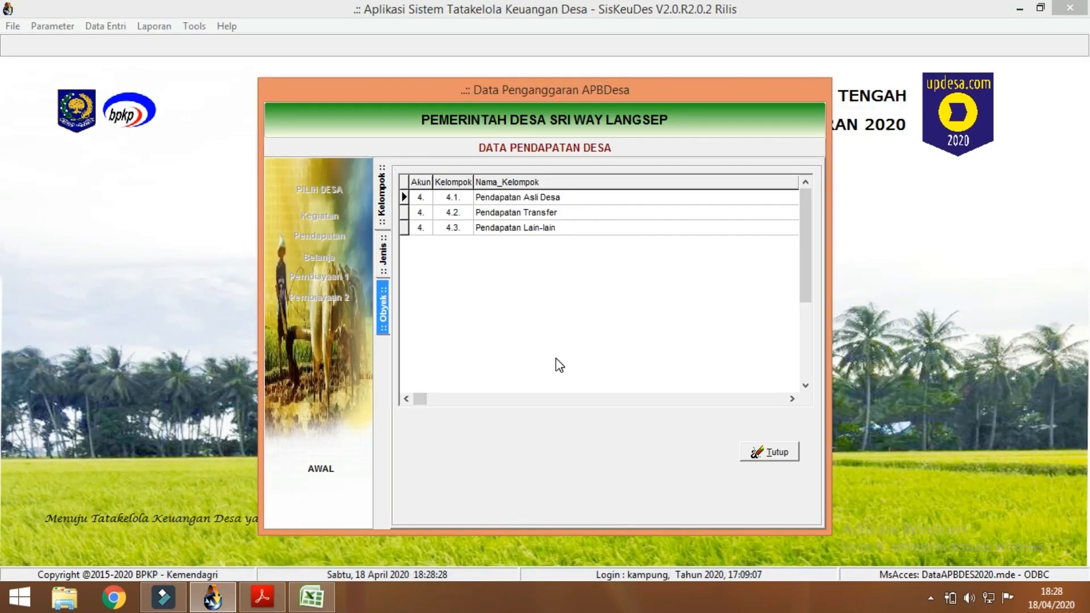
{"action": "double_click", "coordinate": [546, 216]}
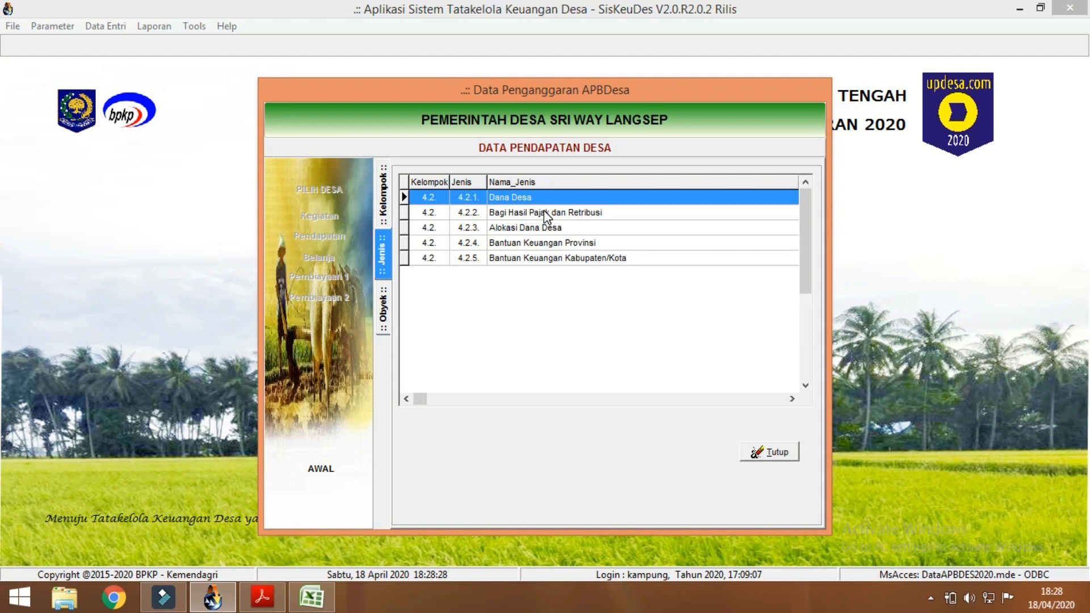
{"action": "double_click", "coordinate": [532, 196]}
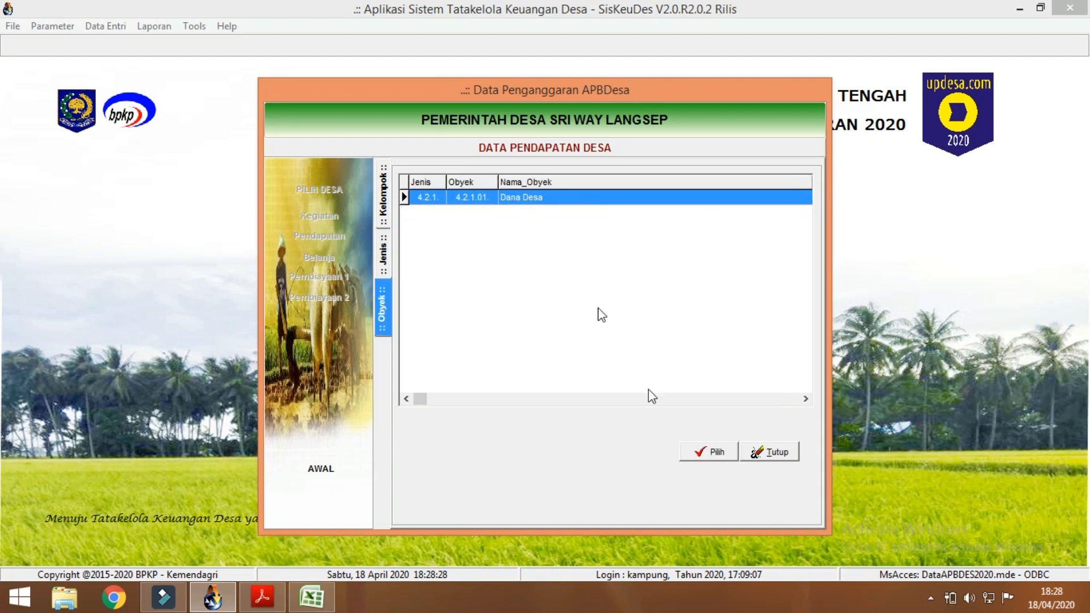
{"action": "left_click", "coordinate": [710, 451]}
{"action": "left_click", "coordinate": [669, 473]}
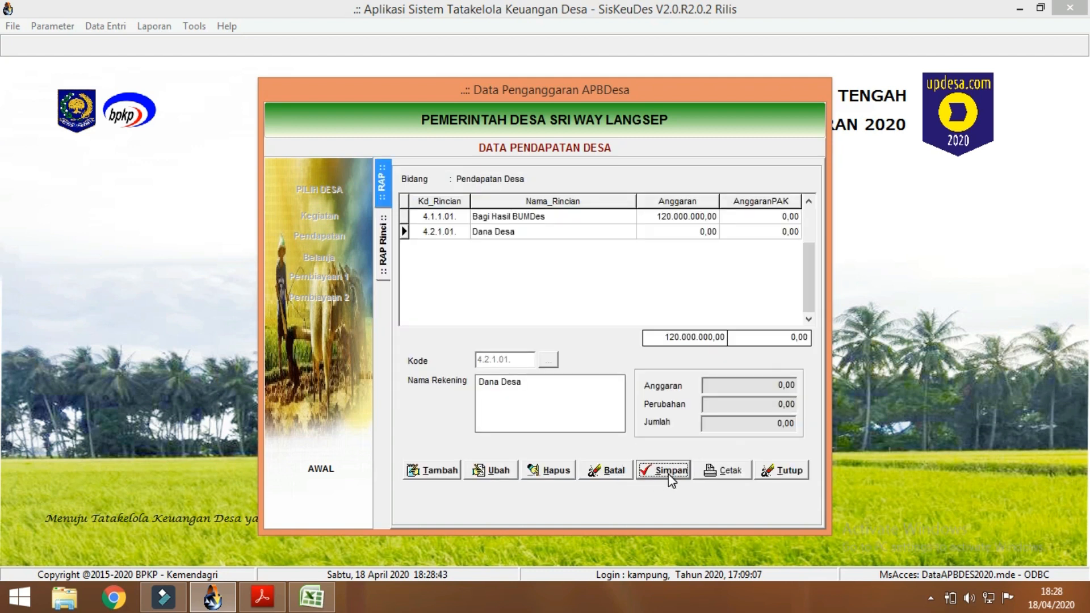
Add a detail line under account 4.2.1.01 and fill its Uraian with Dana Desa, copied from the Excel table
{"action": "left_click", "coordinate": [562, 232]}
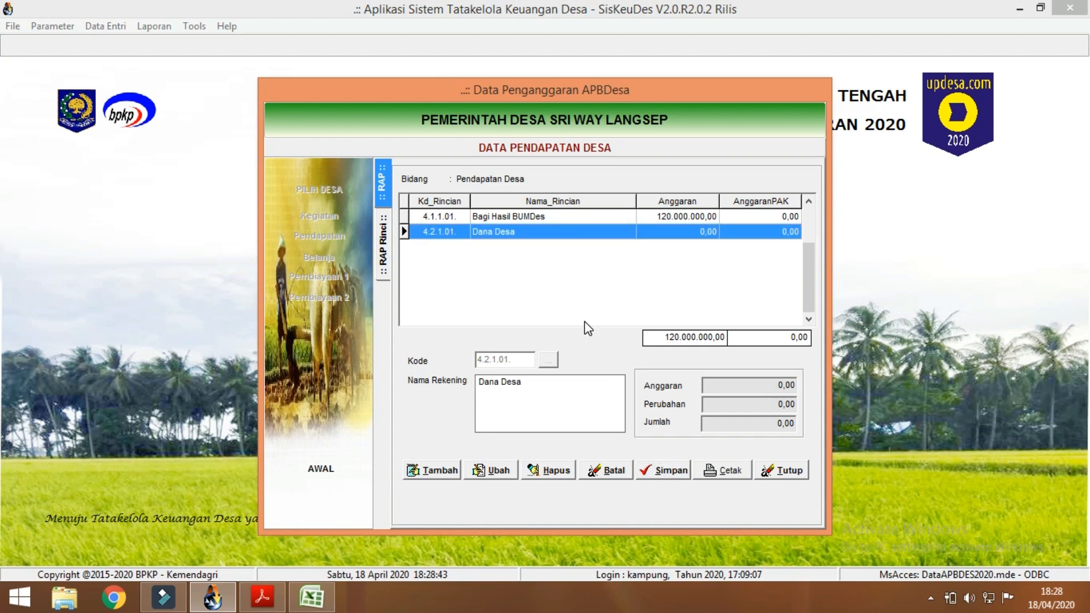
{"action": "double_click", "coordinate": [561, 234]}
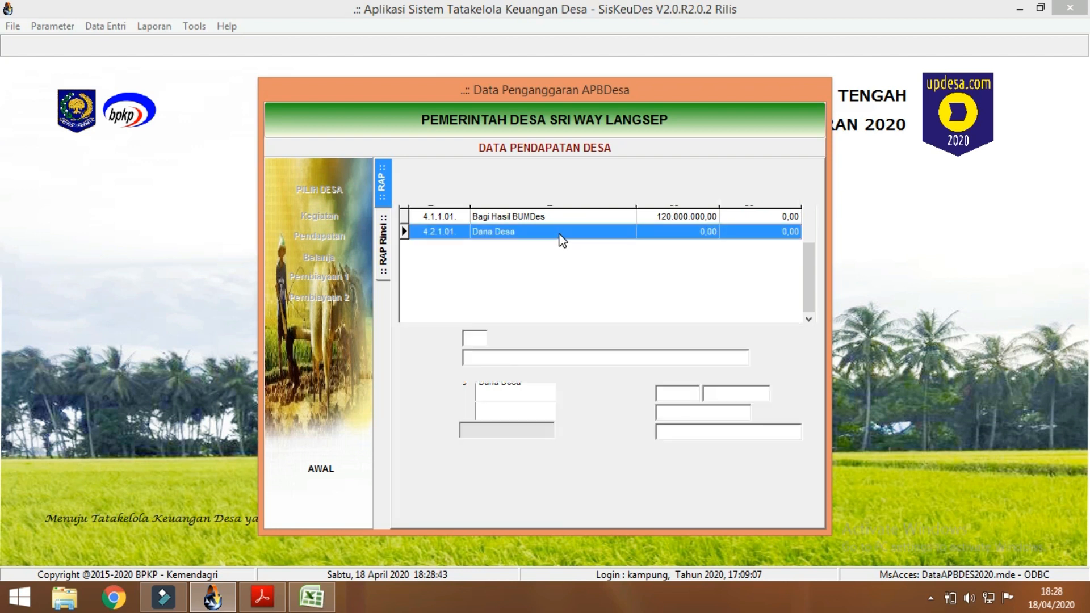
{"action": "left_click", "coordinate": [432, 473]}
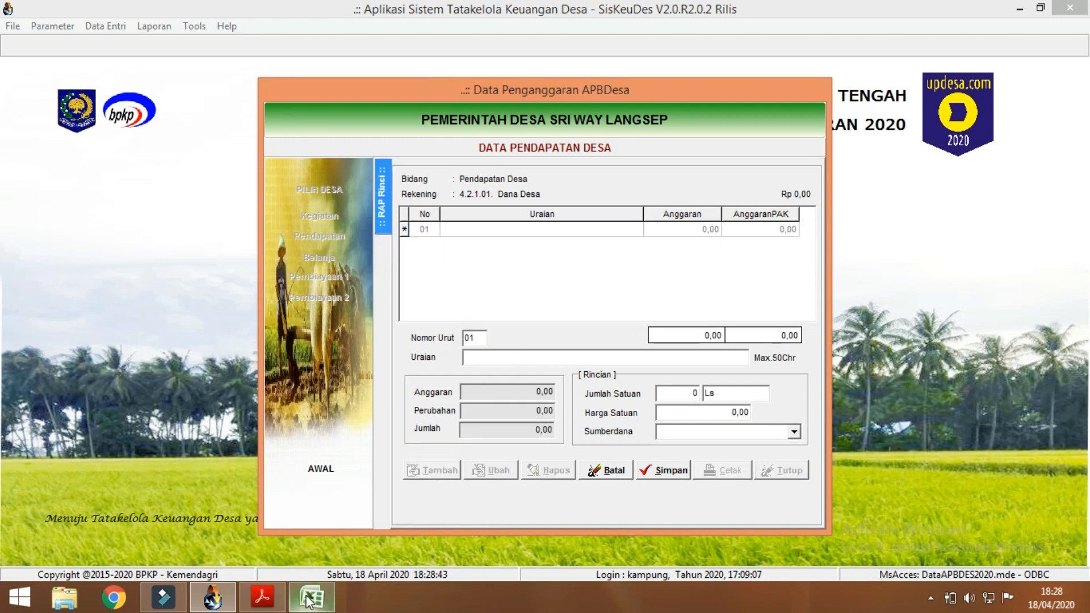
{"action": "left_click", "coordinate": [311, 597]}
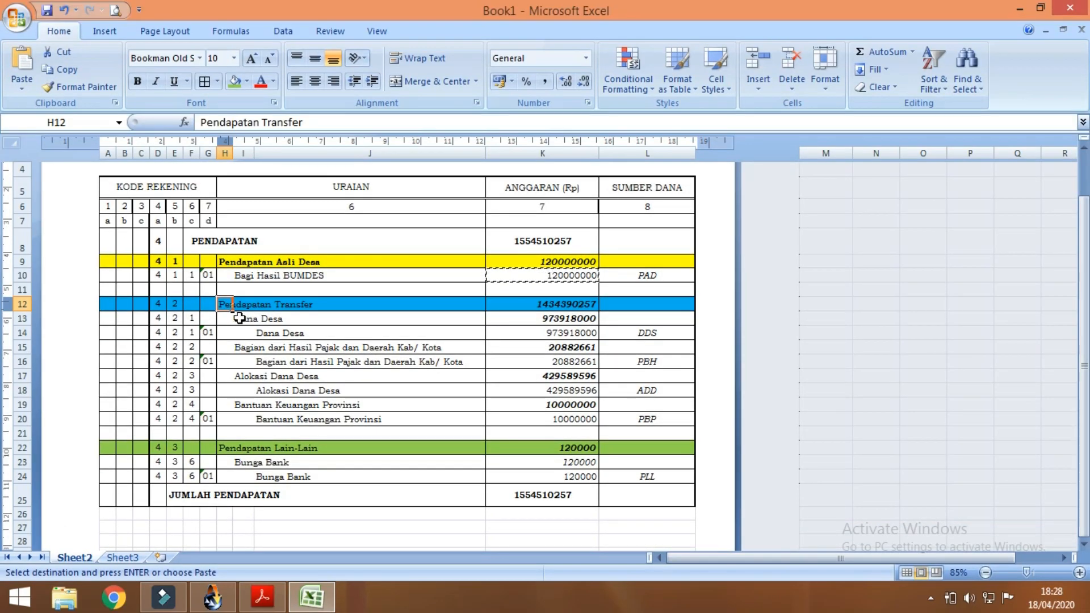
{"action": "left_click", "coordinate": [243, 318]}
{"action": "key", "text": "ctrl+c"}
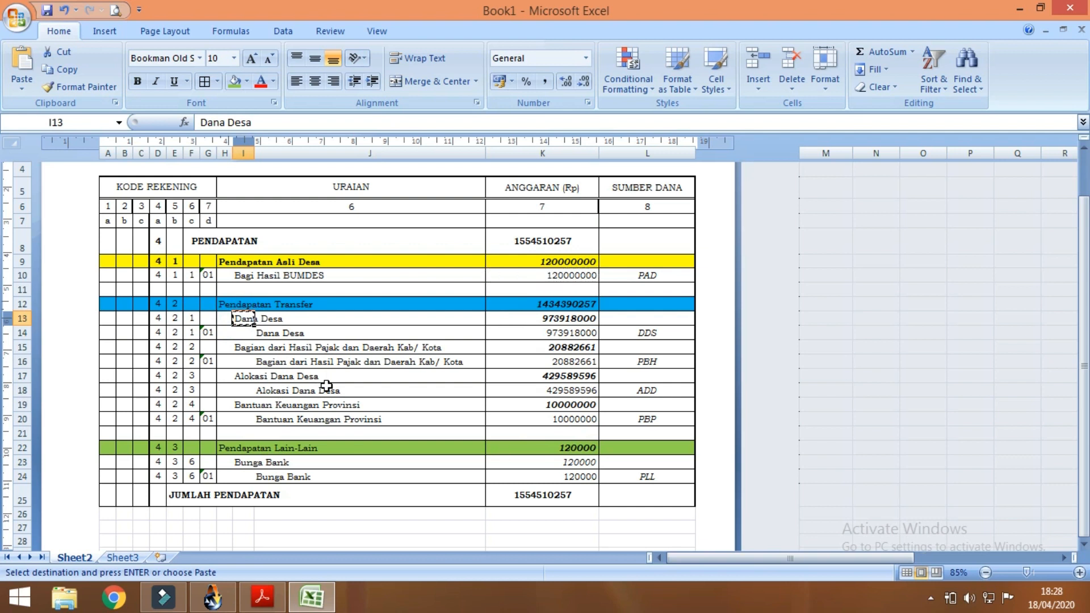
{"action": "left_click", "coordinate": [311, 597]}
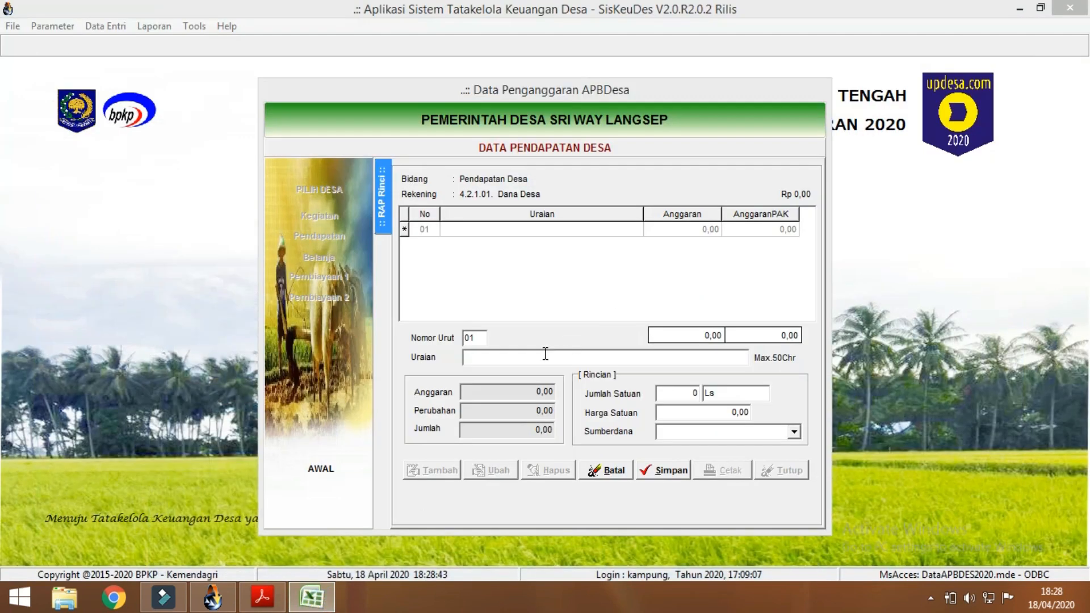
{"action": "key", "text": "ctrl+v"}
Set the Dana Desa detail line's Jumlah Satuan to 1 Tahun
{"action": "left_click", "coordinate": [684, 391]}
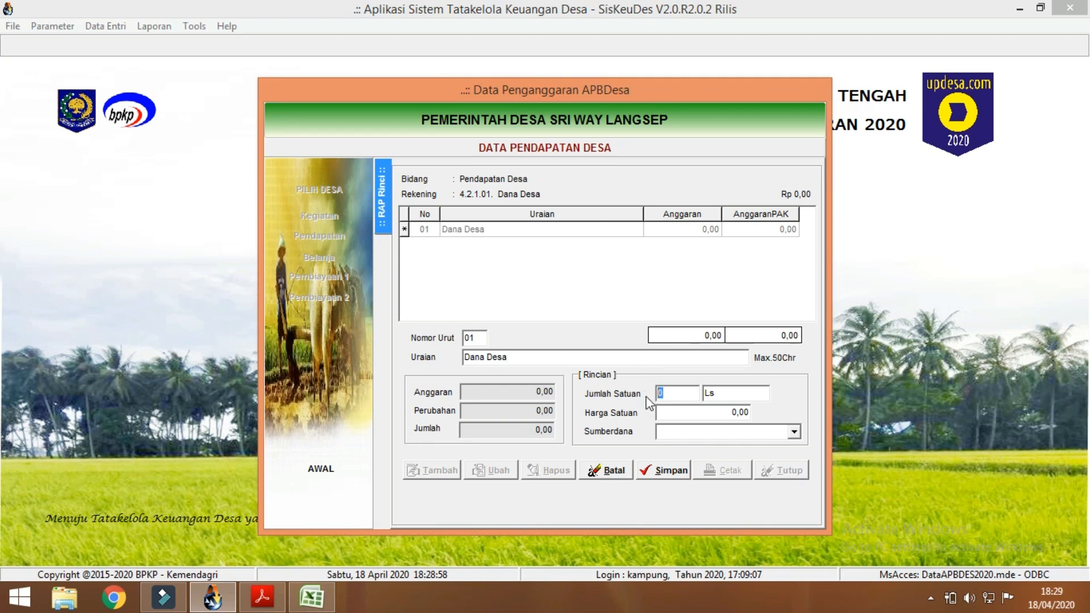
{"action": "type", "text": "1"}
{"action": "key", "text": "Tab"}
{"action": "type", "text": "Tahub"}
{"action": "key", "text": "BackSpace"}
{"action": "type", "text": "n"}
Set the Dana Desa detail line's Harga Satuan to 973918000, copied from the Dana Desa row of the Excel table
{"action": "left_click", "coordinate": [328, 601]}
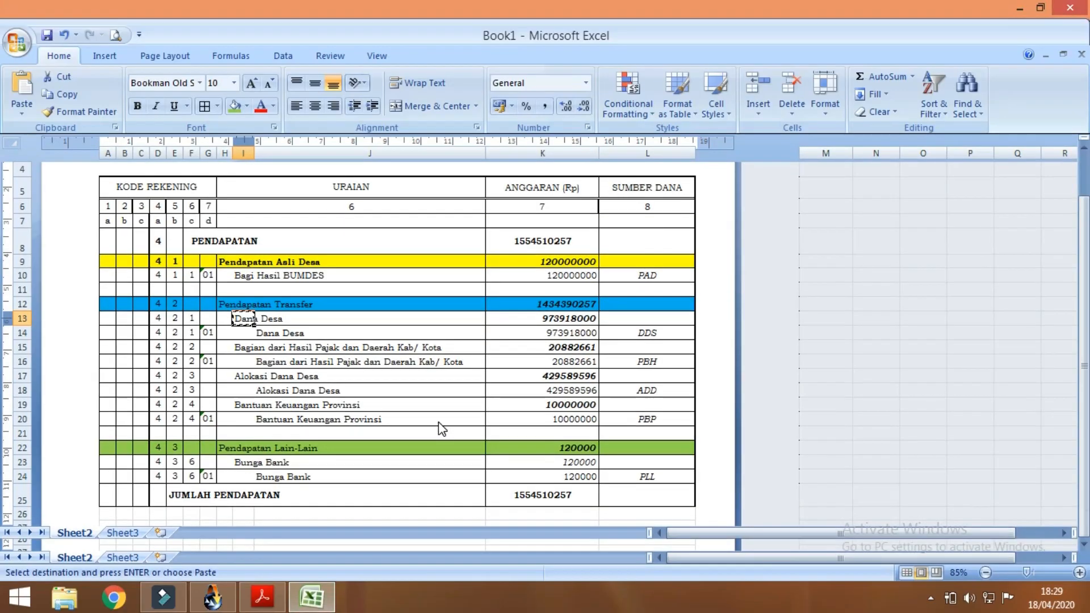
{"action": "left_click", "coordinate": [536, 320]}
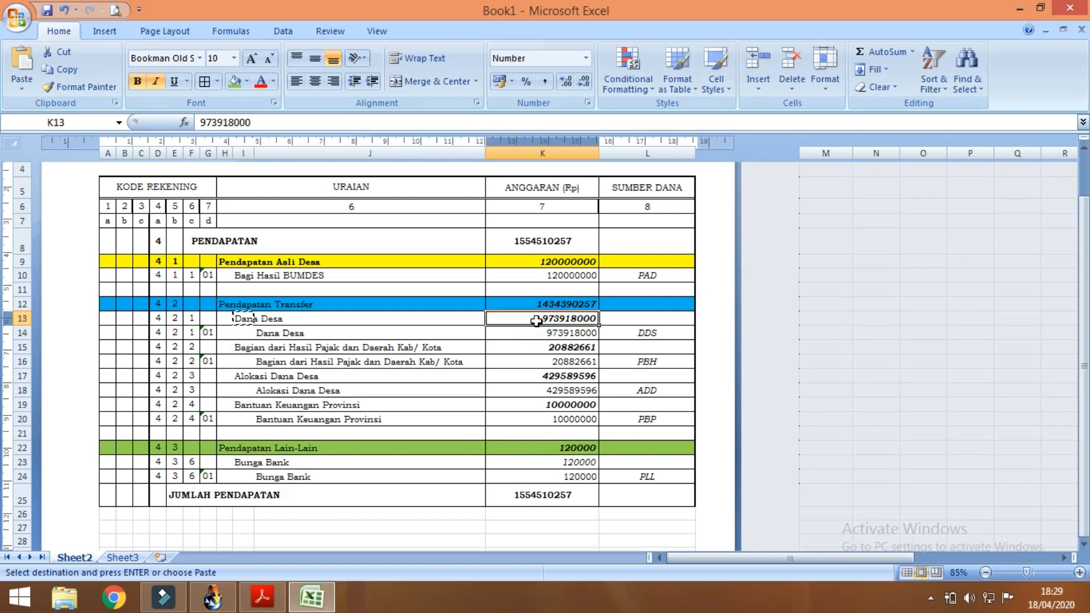
{"action": "key", "text": "ctrl+c"}
{"action": "key", "text": "alt+Tab"}
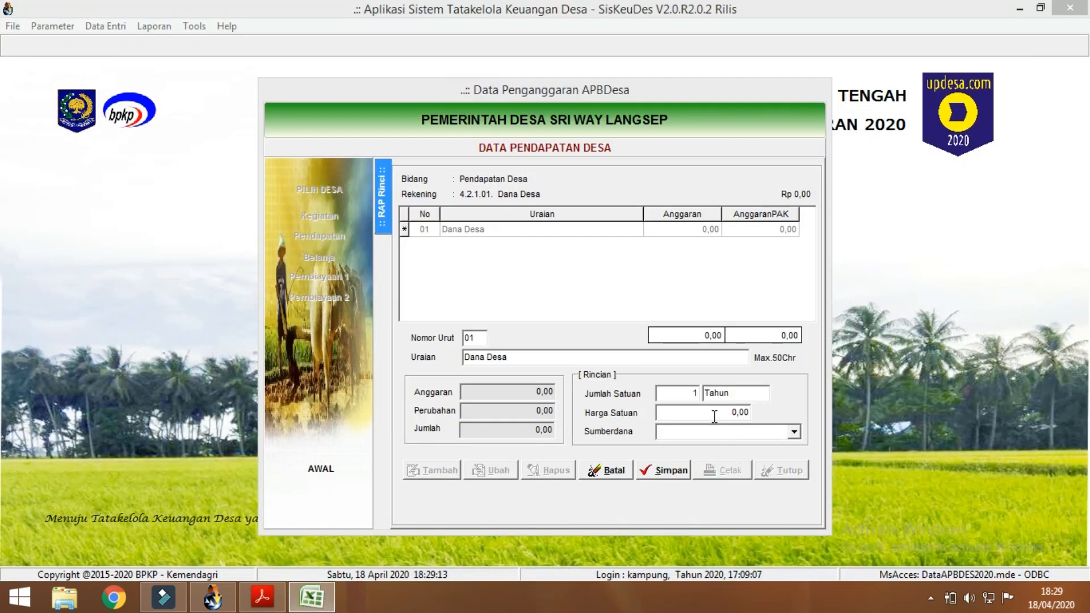
{"action": "left_click", "coordinate": [715, 413]}
{"action": "key", "text": "ctrl+v"}
Set Sumberdana to Dana Desa (APBN) and save the Dana Desa detail line
{"action": "left_click", "coordinate": [701, 437]}
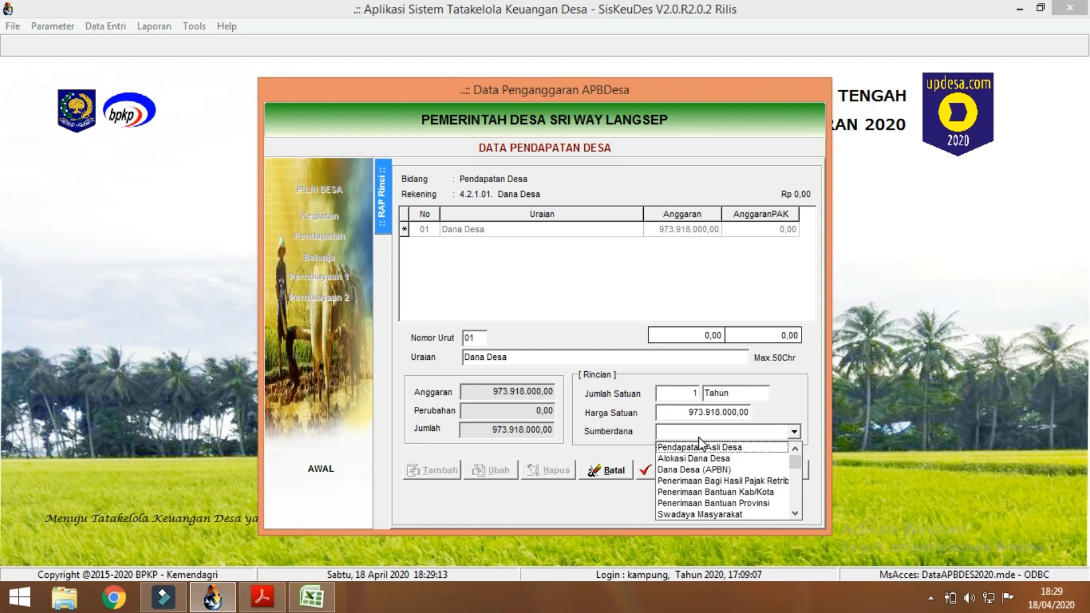
{"action": "left_click", "coordinate": [694, 473]}
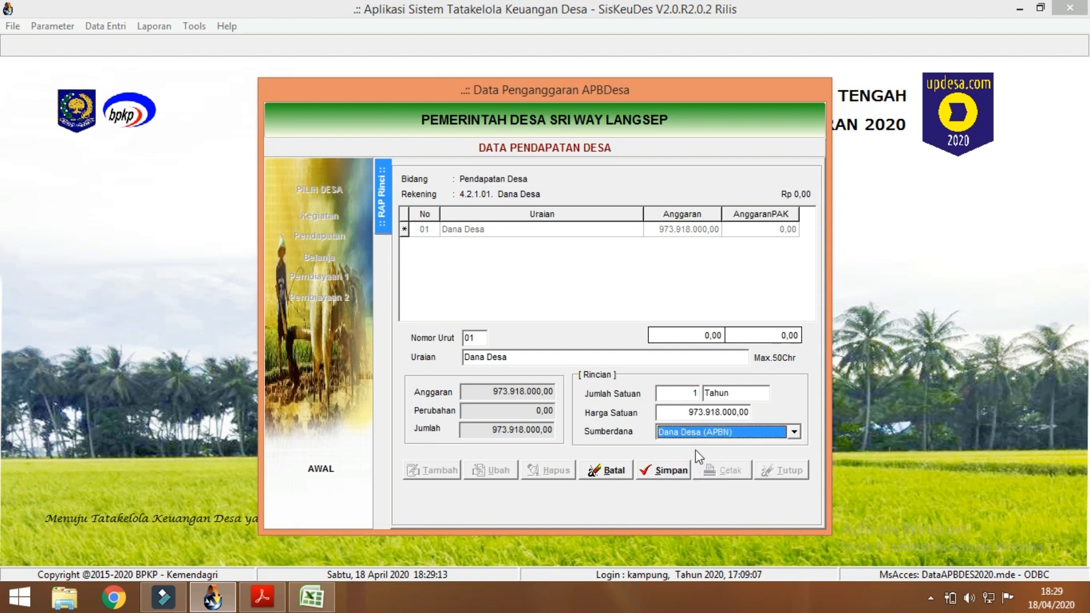
{"action": "left_click", "coordinate": [667, 470]}
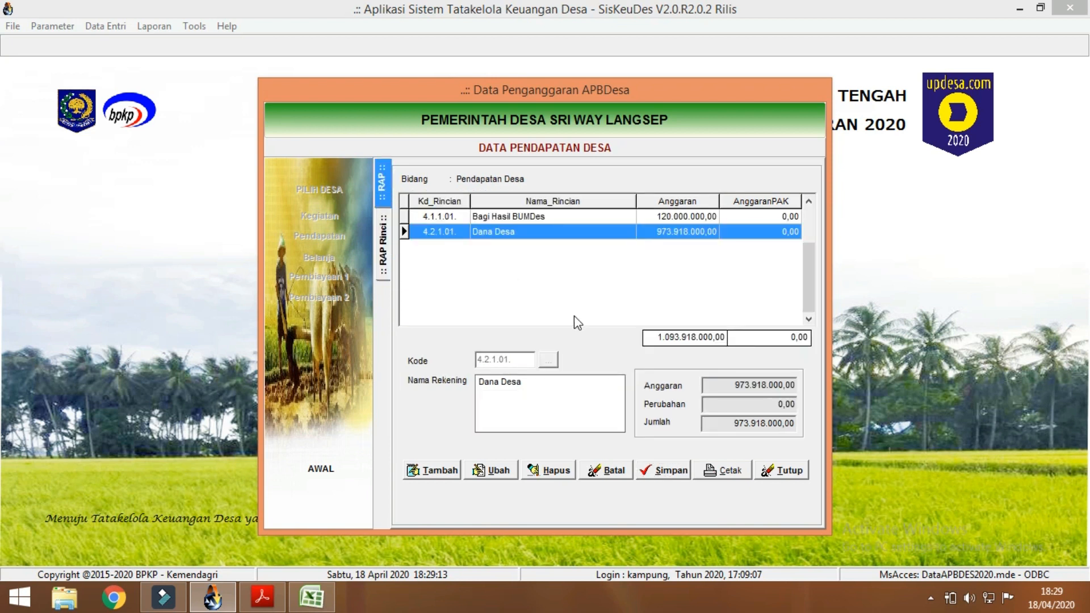
Add and save account 4.2.2.01 Bagi Hasil Pajak dan Retribusi Daerah Kabupaten/Kota from Pendapatan Transfer in the RAP list
{"action": "left_click", "coordinate": [437, 471]}
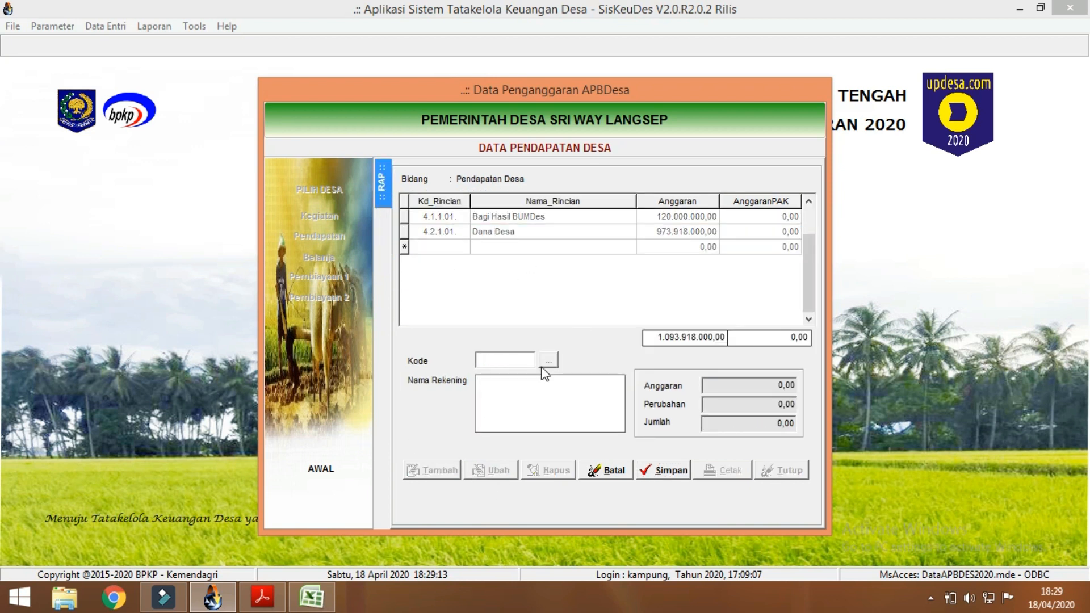
{"action": "left_click", "coordinate": [548, 360]}
{"action": "double_click", "coordinate": [530, 213]}
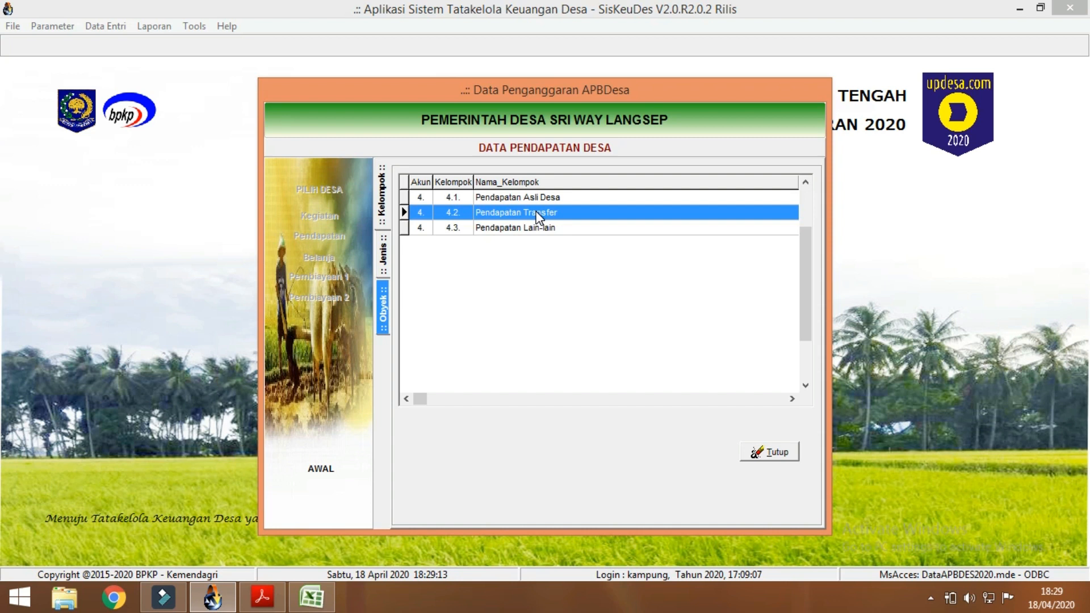
{"action": "double_click", "coordinate": [526, 213]}
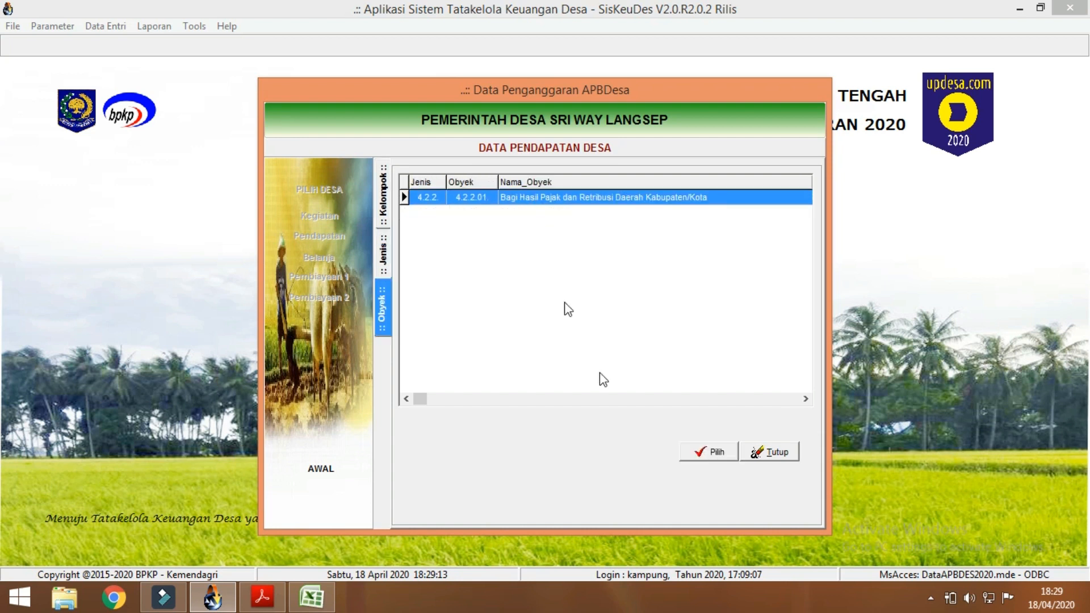
{"action": "left_click", "coordinate": [710, 454]}
{"action": "left_click", "coordinate": [664, 468]}
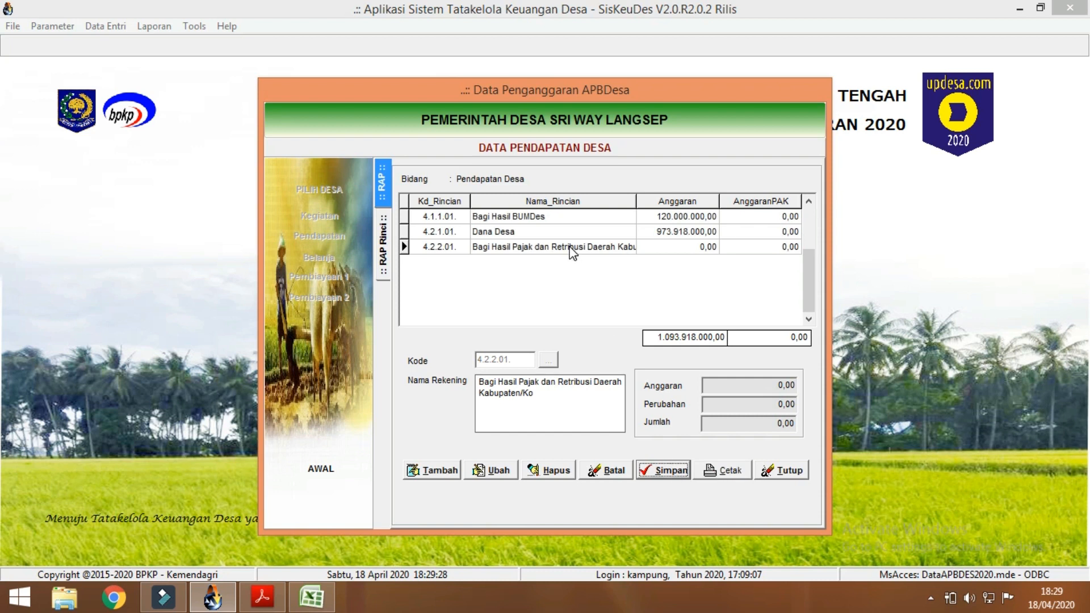
Add a detail line under account 4.2.2.01 with Uraian "Bagian dari Hasil Pajak dan Daerah Kab/ Kota", copied from the Excel table
{"action": "double_click", "coordinate": [571, 248]}
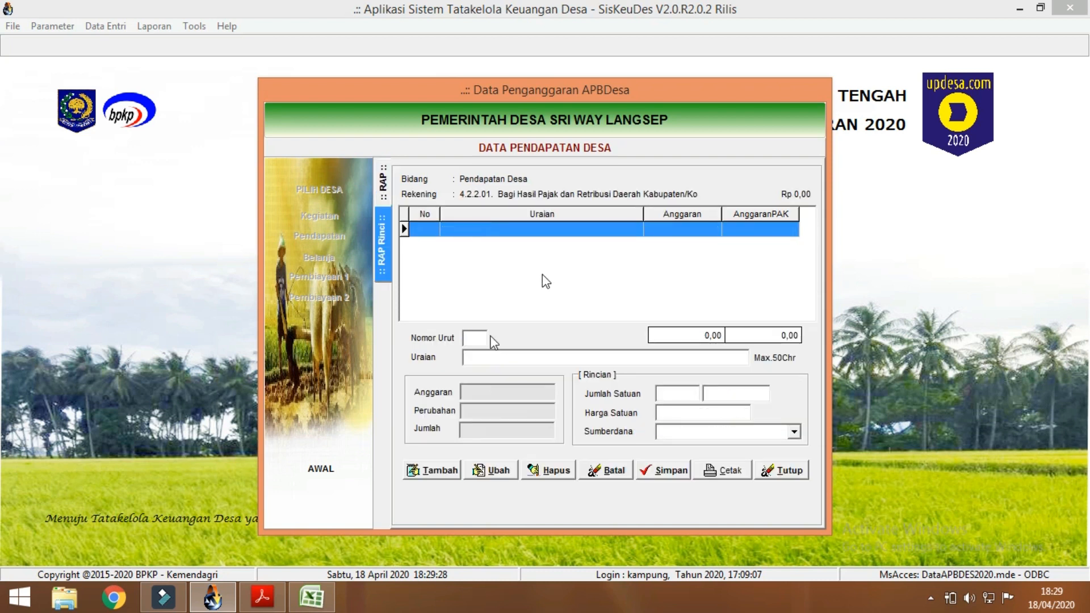
{"action": "left_click", "coordinate": [415, 469]}
{"action": "left_click", "coordinate": [311, 597]}
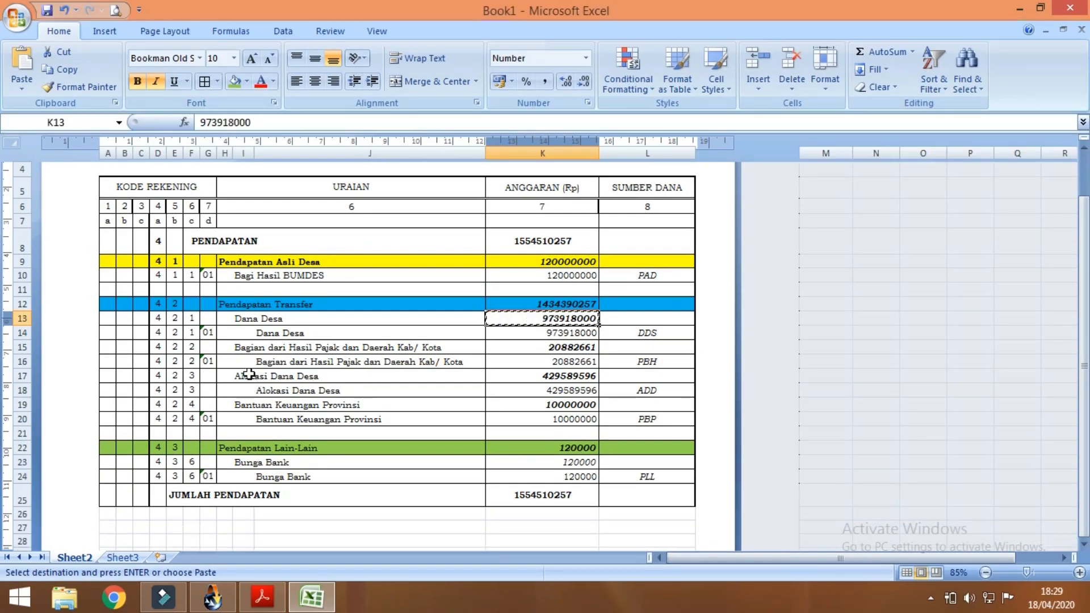
{"action": "left_click", "coordinate": [244, 347]}
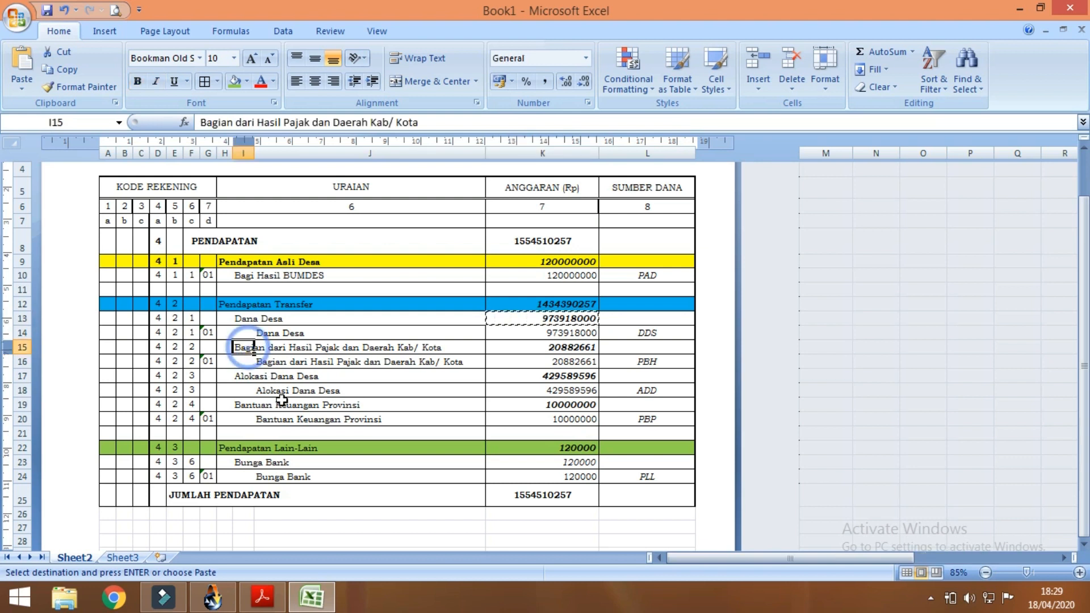
{"action": "left_click", "coordinate": [307, 596]}
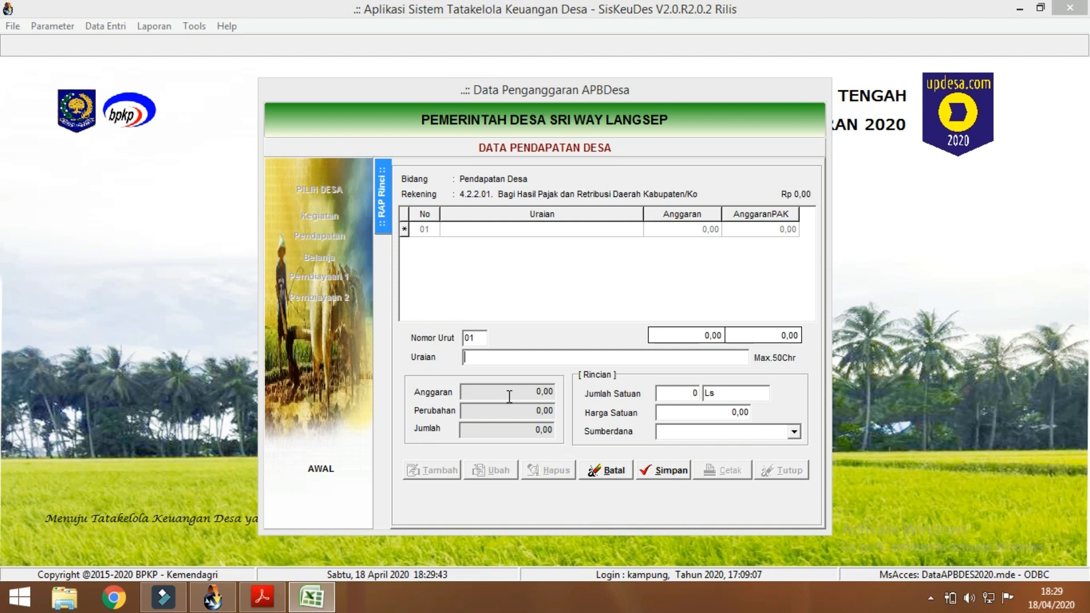
{"action": "left_click", "coordinate": [509, 354]}
{"action": "type", "text": "Bagian dari Hasil Pajak dan Daerah Kab/ Kota"}
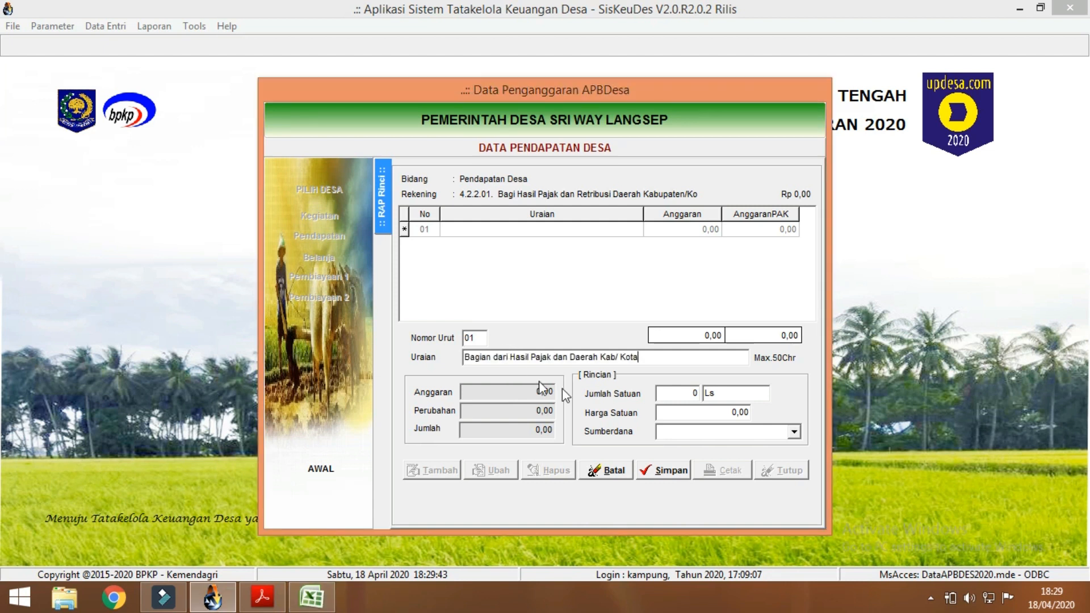
Set the tax-share detail line's Jumlah Satuan to 1 Tahun
{"action": "left_click", "coordinate": [678, 393]}
{"action": "type", "text": "1"}
{"action": "key", "text": "Tab"}
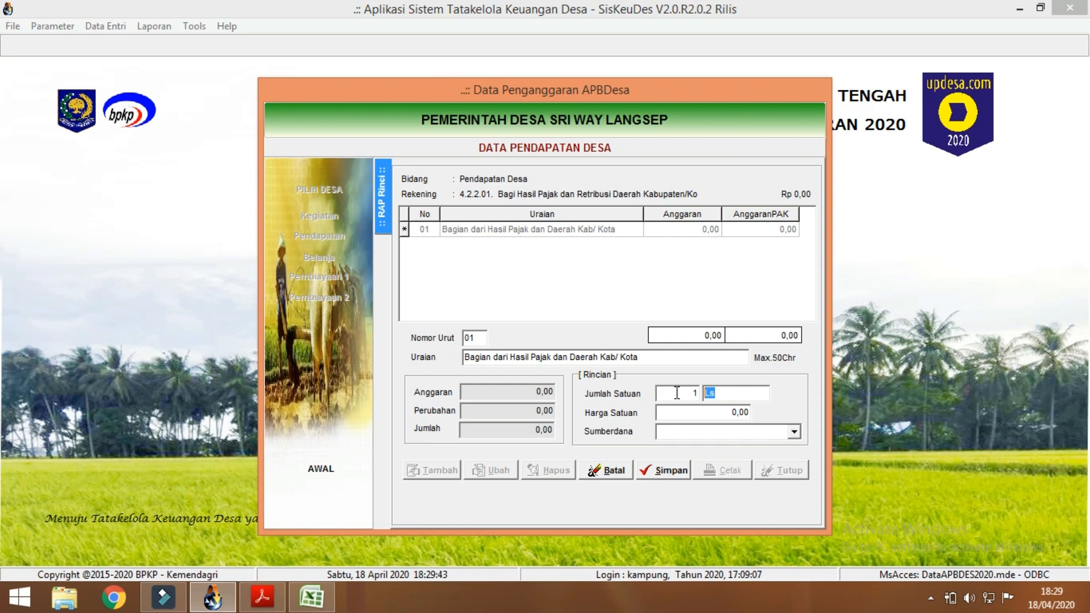
{"action": "type", "text": "Tahun"}
Set the tax-share detail line's Harga Satuan to 20.882.661,00, copied from its budget cell in Excel
{"action": "left_click", "coordinate": [314, 601]}
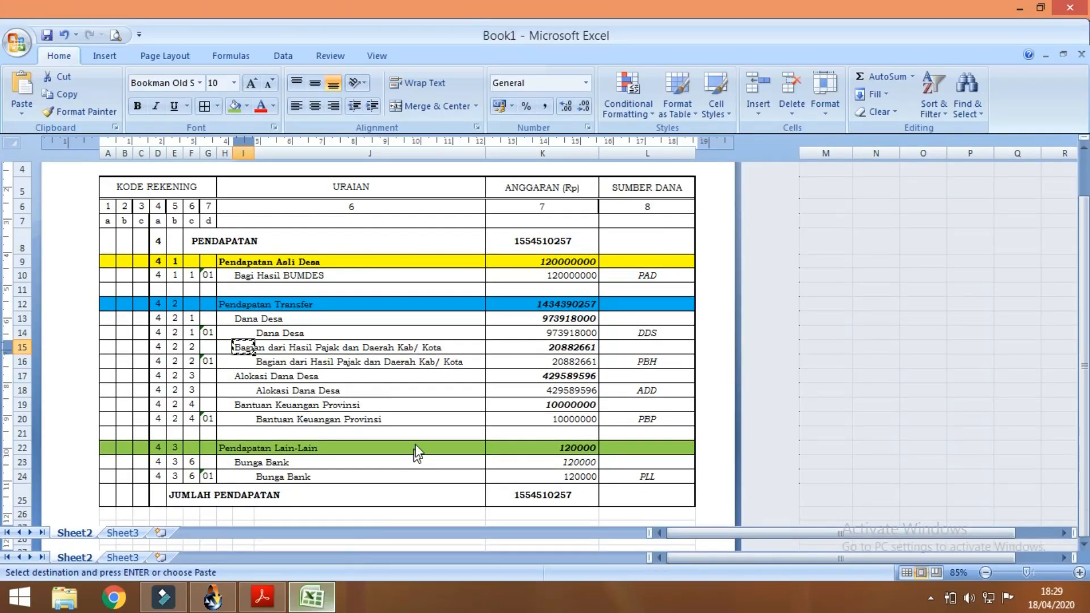
{"action": "left_click", "coordinate": [546, 346]}
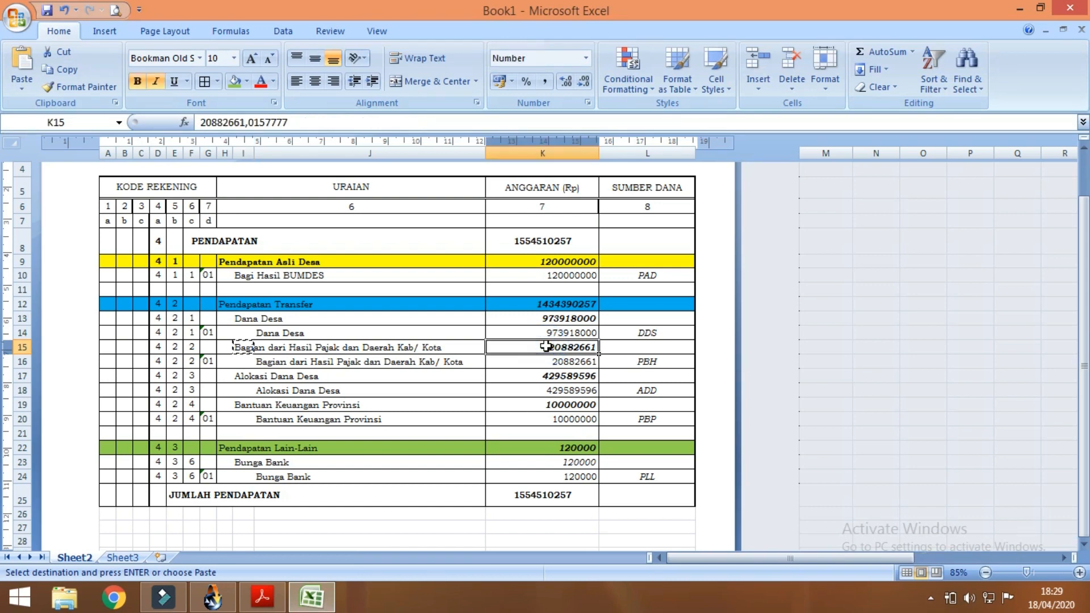
{"action": "key", "text": "ctrl+c"}
{"action": "left_click", "coordinate": [311, 597]}
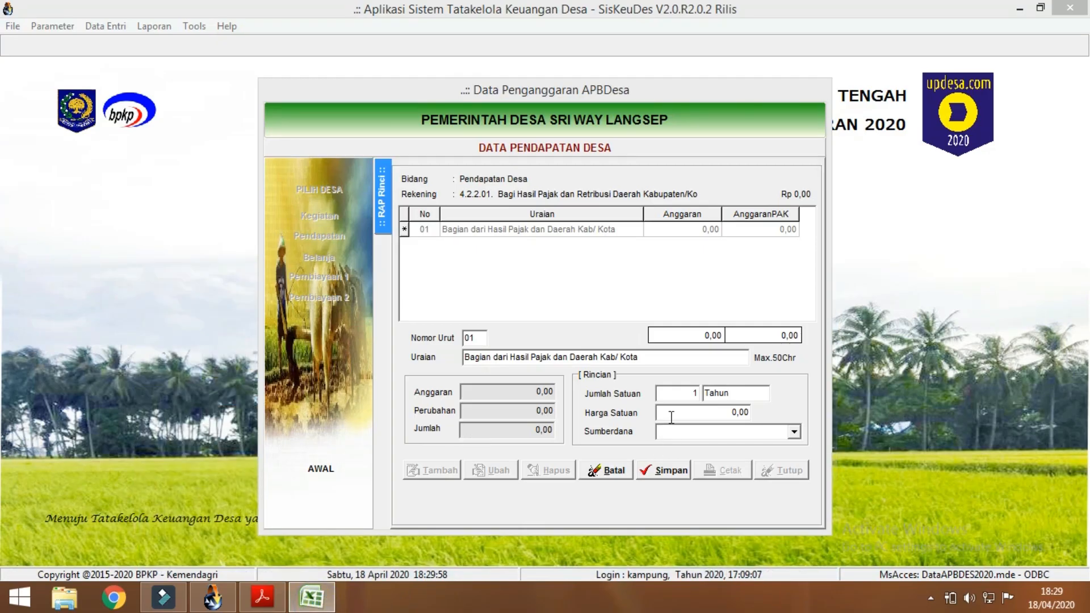
{"action": "left_click", "coordinate": [672, 412]}
{"action": "key", "text": "ctrl+v"}
Set Sumberdana to the Penerimaan Bagi Hasil Pajak option and save the tax-share detail line
{"action": "left_click", "coordinate": [674, 434]}
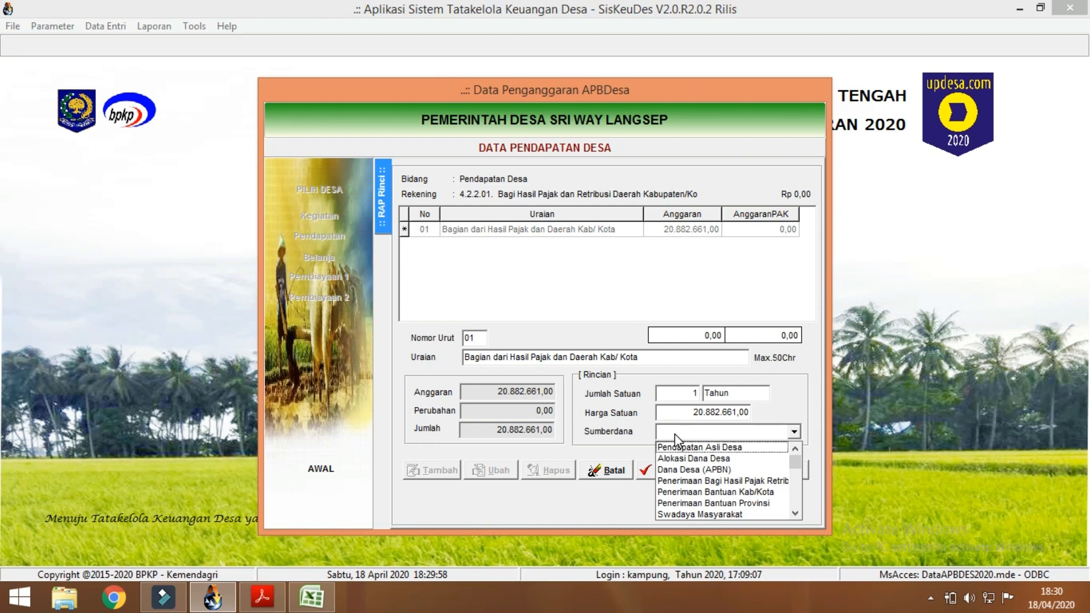
{"action": "left_click", "coordinate": [698, 481]}
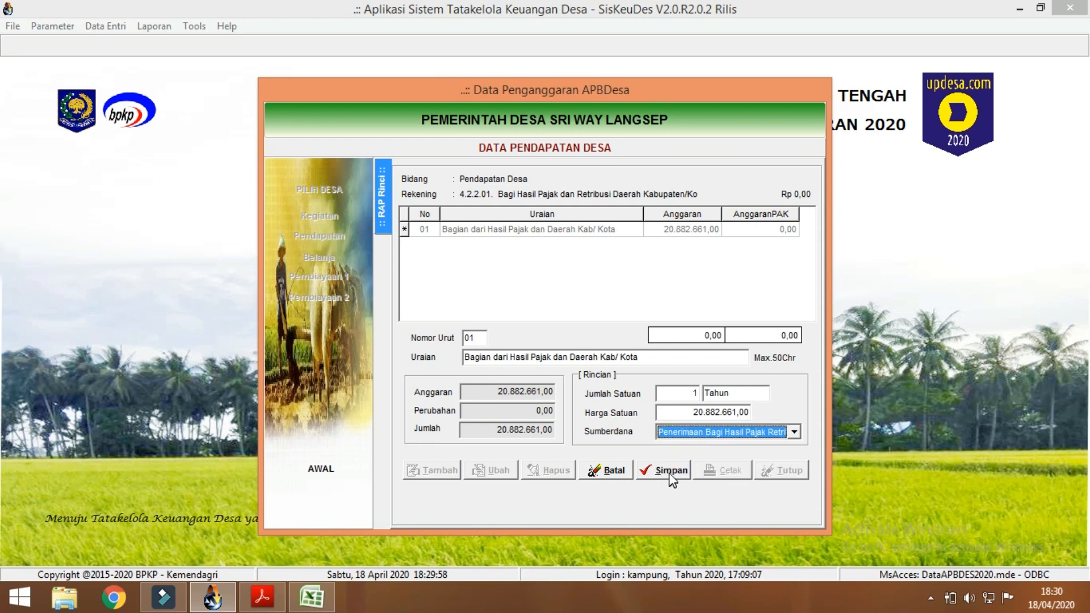
{"action": "left_click", "coordinate": [663, 470]}
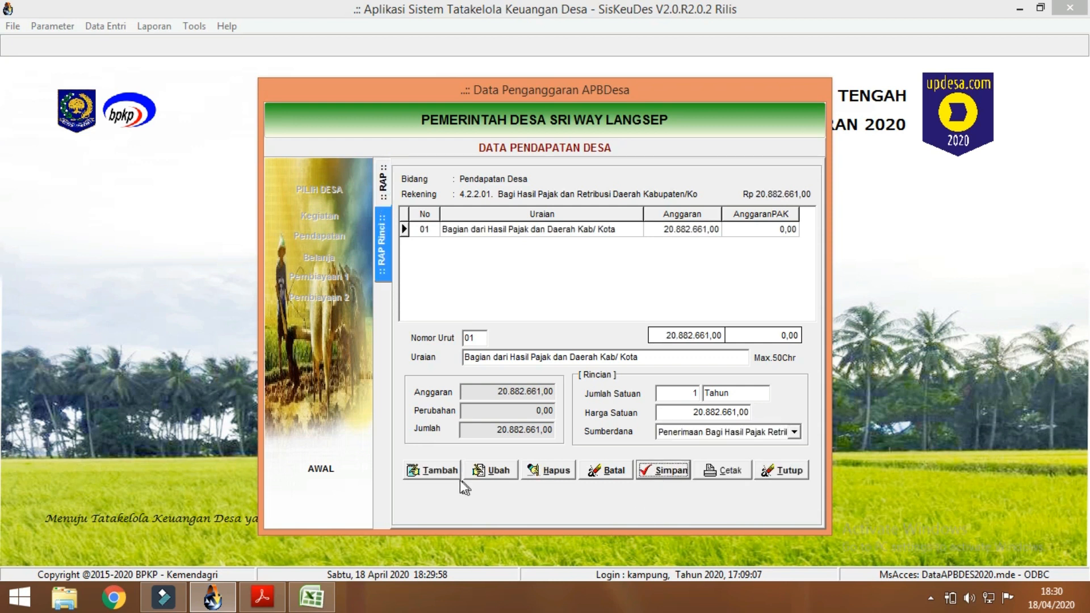
Return to the RAP account list, then add and save account 4.2.3.01 Alokasi Dana Desa from Pendapatan Transfer
{"action": "left_click", "coordinate": [432, 473]}
{"action": "left_click", "coordinate": [548, 359]}
{"action": "double_click", "coordinate": [525, 215]}
{"action": "double_click", "coordinate": [518, 227]}
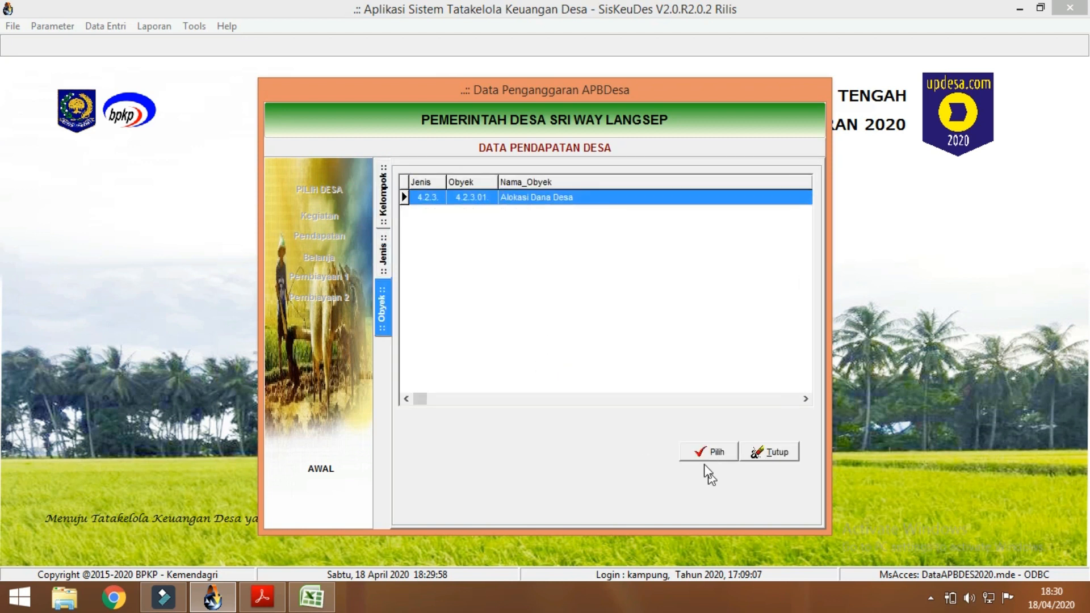
{"action": "left_click", "coordinate": [709, 453]}
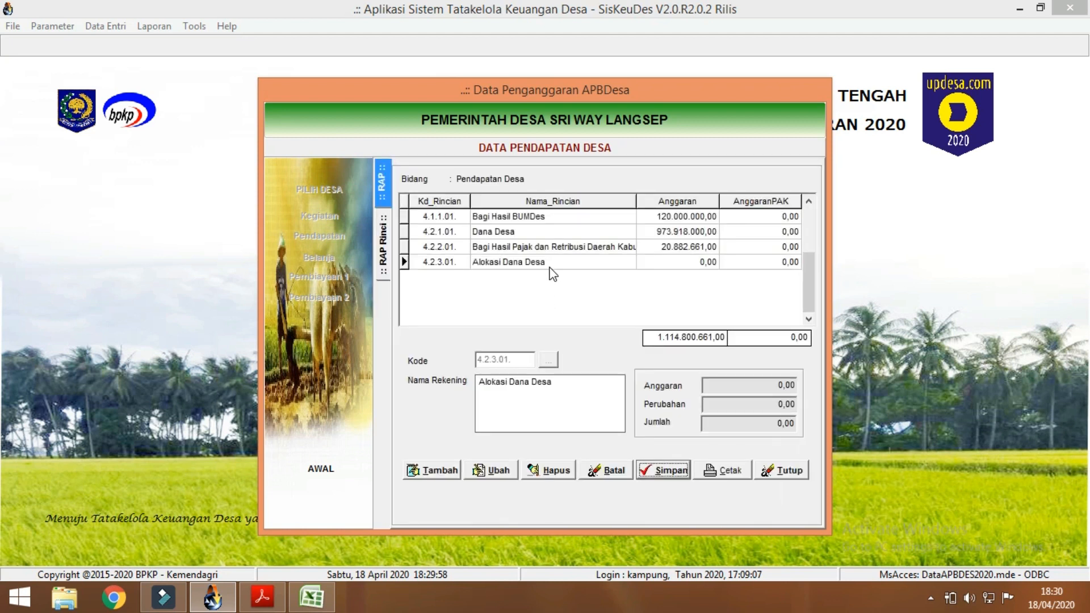
Add a detail line under account 4.2.3.01 and fill its Uraian with Alokasi Dana Desa, copied from the Excel table
{"action": "double_click", "coordinate": [550, 268]}
{"action": "left_click", "coordinate": [435, 470]}
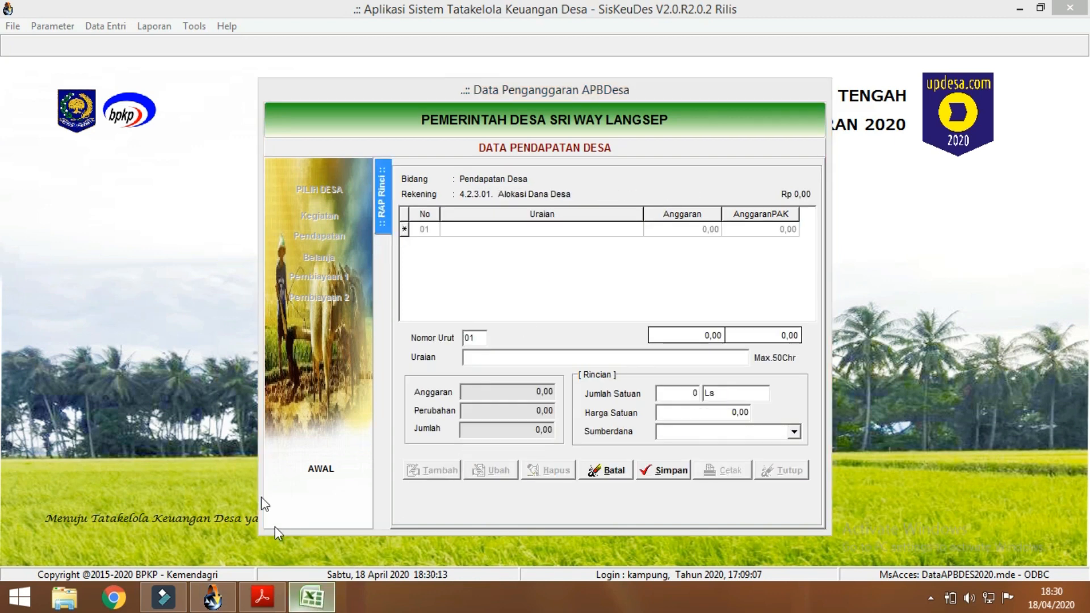
{"action": "left_click", "coordinate": [311, 597]}
{"action": "scroll", "coordinate": [318, 440], "scroll_direction": "down", "scroll_amount": 1}
{"action": "left_click", "coordinate": [261, 391]}
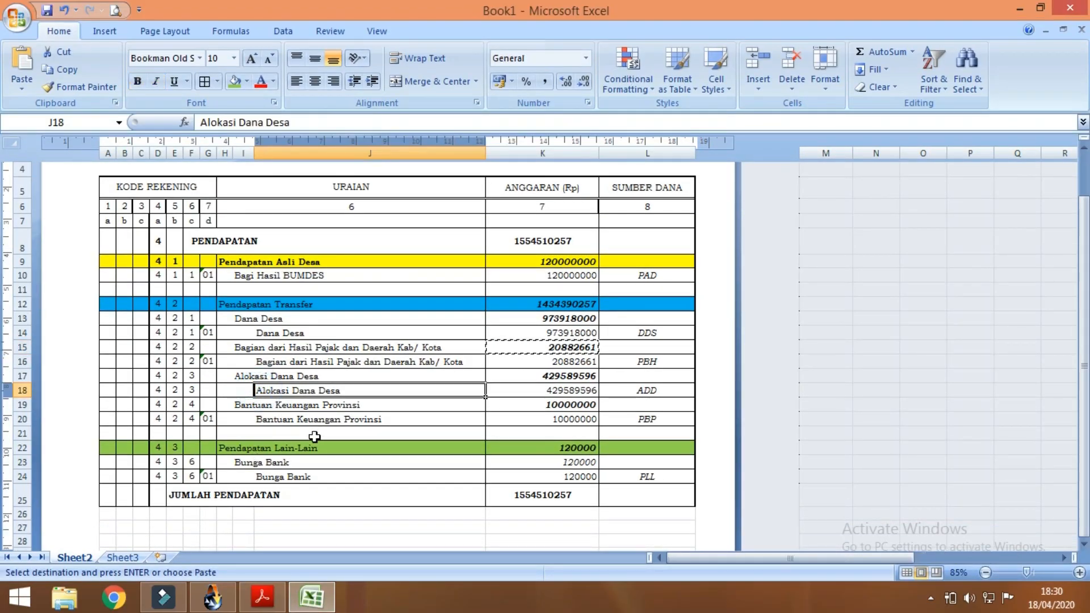
{"action": "key", "text": "ctrl+c"}
{"action": "left_click", "coordinate": [311, 597]}
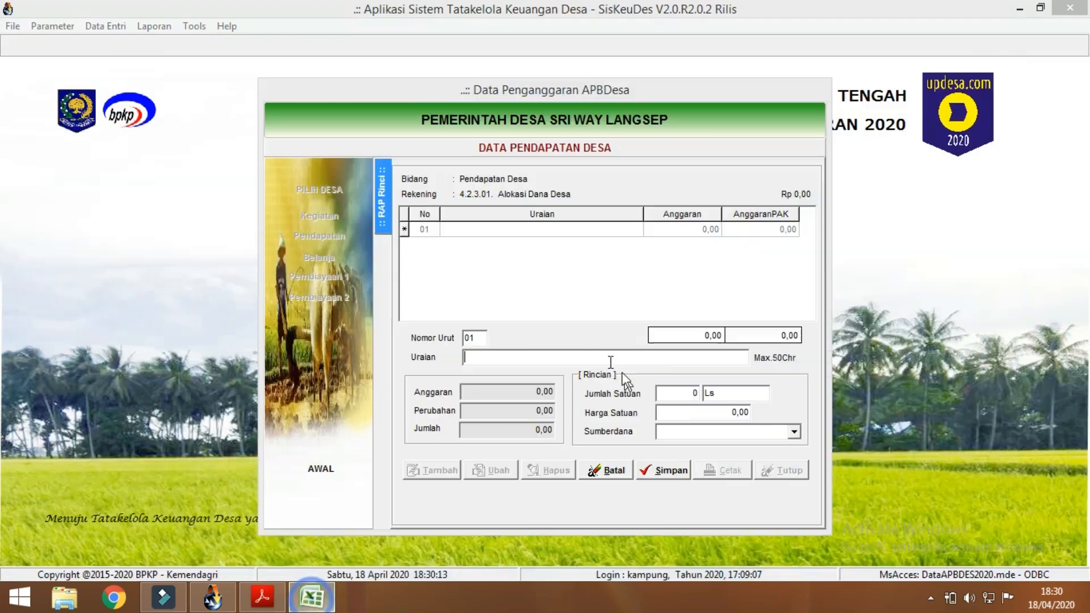
{"action": "left_click", "coordinate": [546, 357]}
{"action": "key", "text": "ctrl+v"}
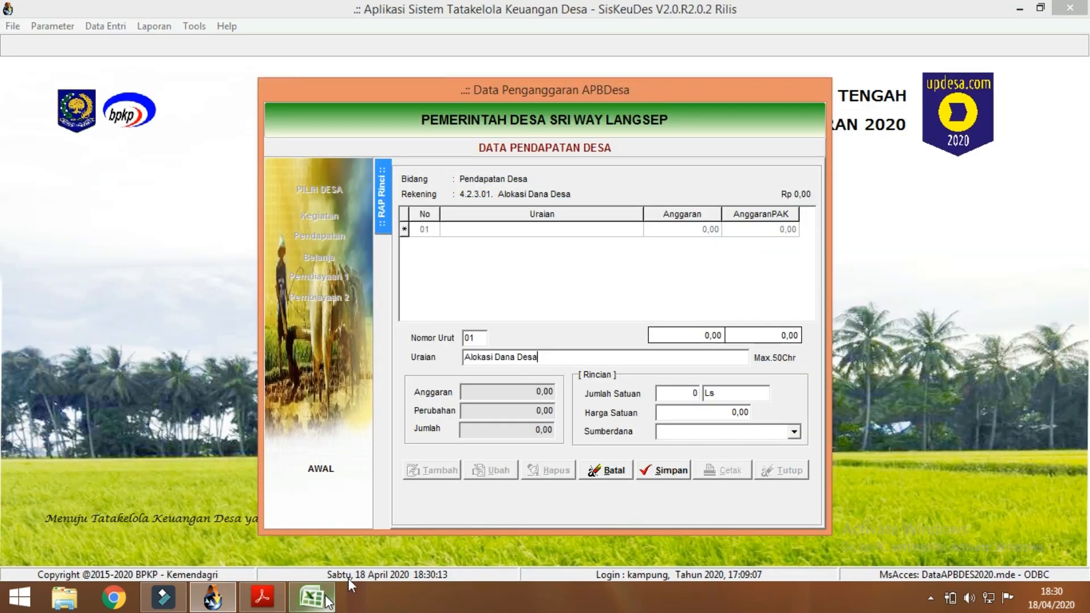
Set the Alokasi Dana Desa detail line's Jumlah Satuan to 1 Tahun
{"action": "key", "text": "Tab"}
{"action": "type", "text": "1"}
{"action": "key", "text": "Tab"}
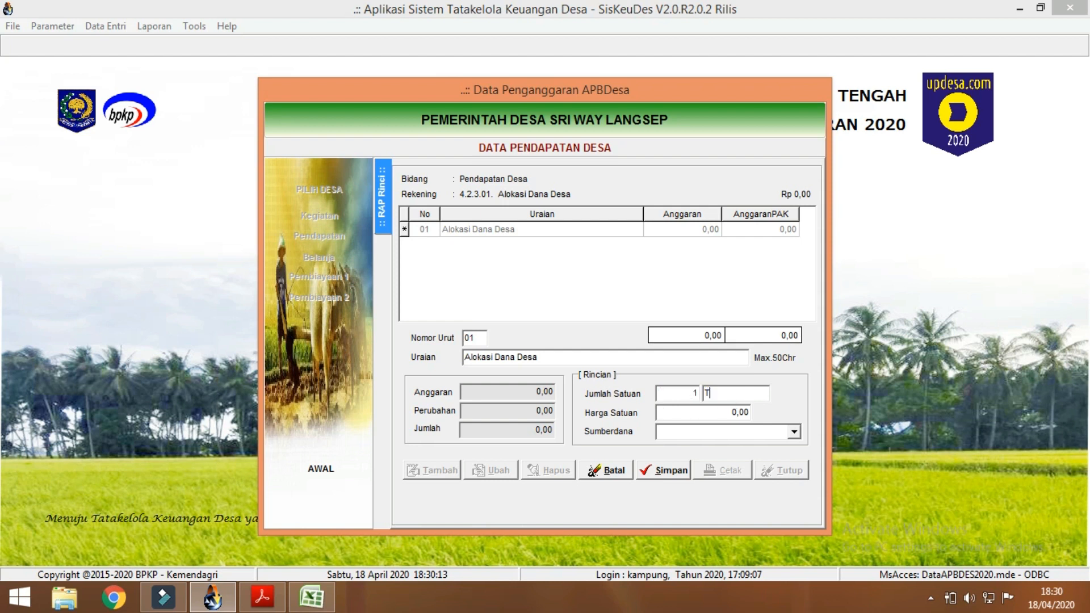
{"action": "type", "text": "Tahun"}
Set the Alokasi Dana Desa detail line's Harga Satuan to 429589596, copied from its budget cell in Excel
{"action": "left_click", "coordinate": [305, 606]}
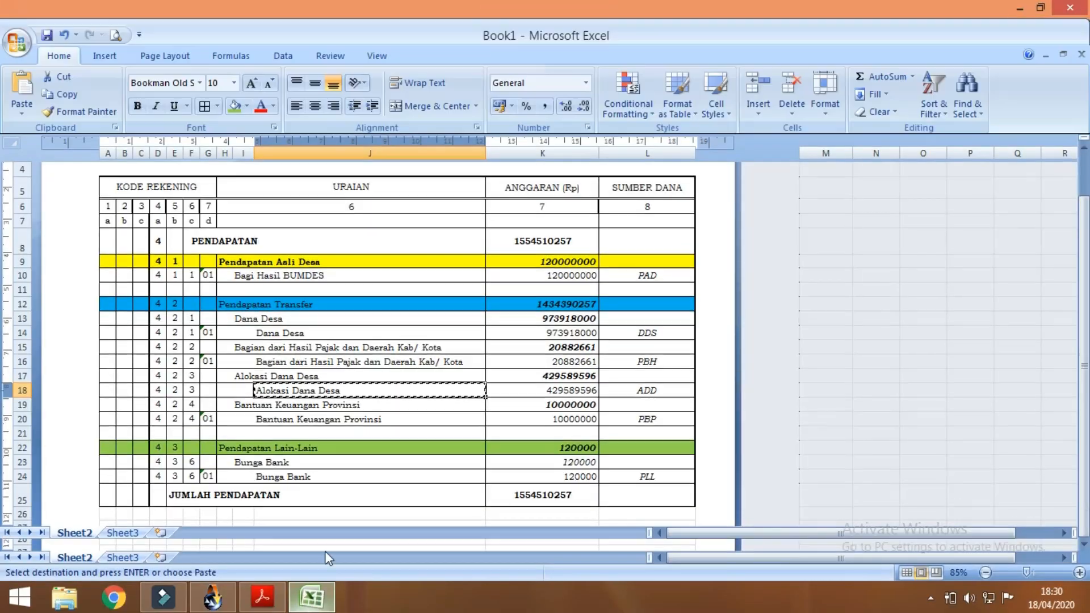
{"action": "left_click", "coordinate": [454, 391]}
{"action": "key", "text": "ctrl+c"}
{"action": "left_click", "coordinate": [555, 392]}
{"action": "key", "text": "ctrl+c"}
{"action": "key", "text": "alt+Tab"}
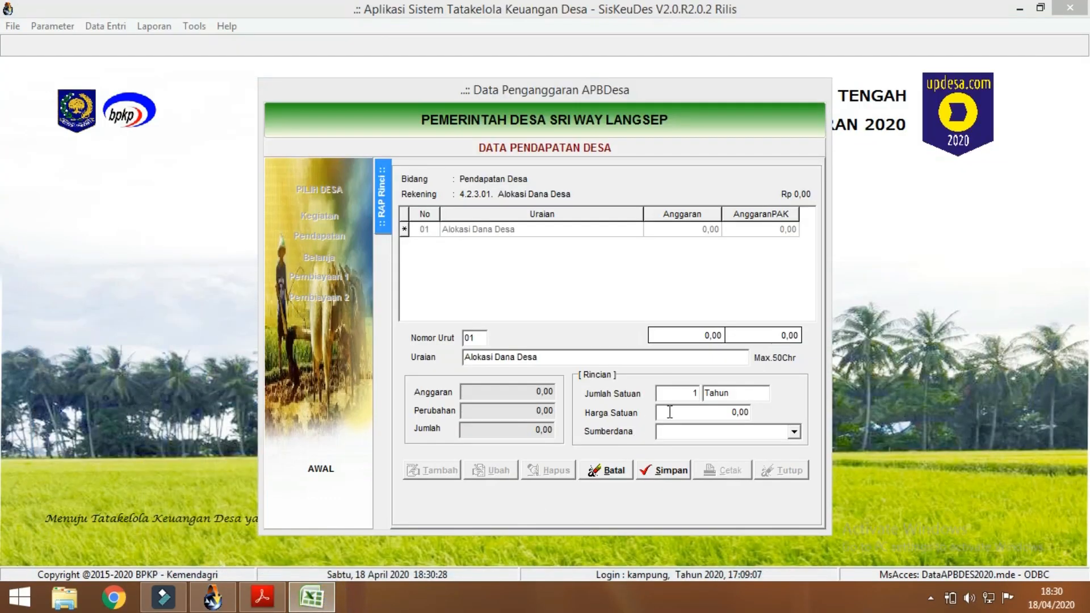
{"action": "left_click", "coordinate": [669, 412]}
Set Sumberdana to Alokasi Dana Desa, save the detail line, and return to the RAP account list
{"action": "left_click", "coordinate": [677, 435]}
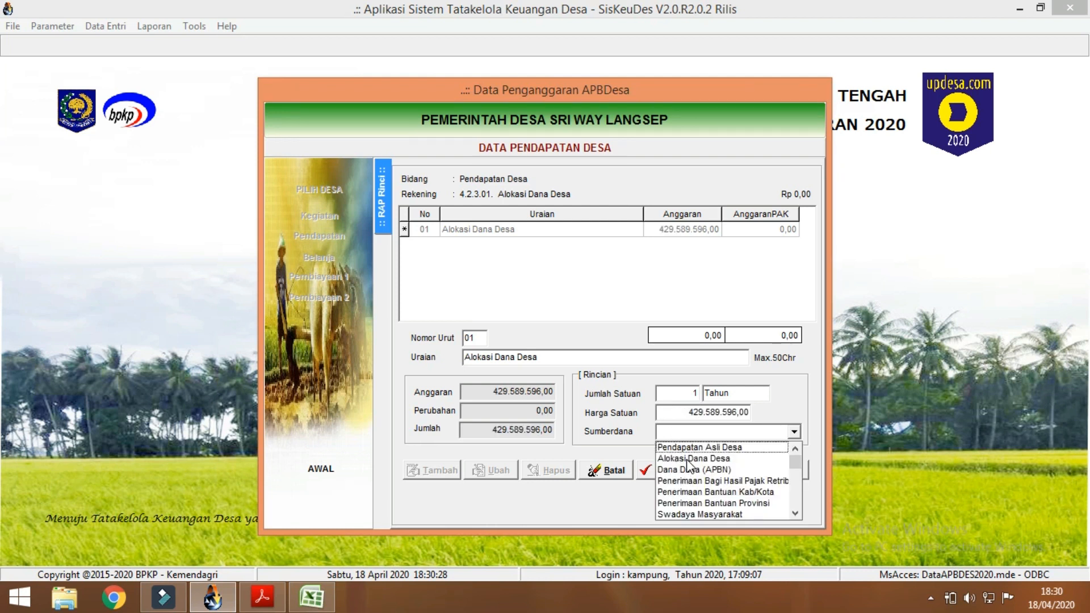
{"action": "left_click", "coordinate": [688, 459]}
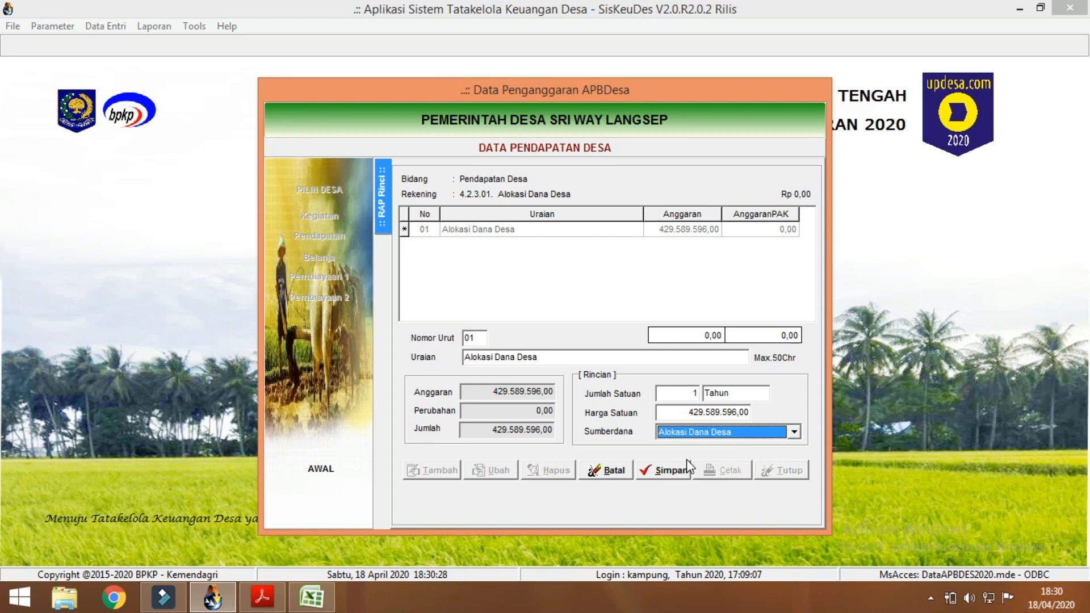
{"action": "left_click", "coordinate": [669, 475]}
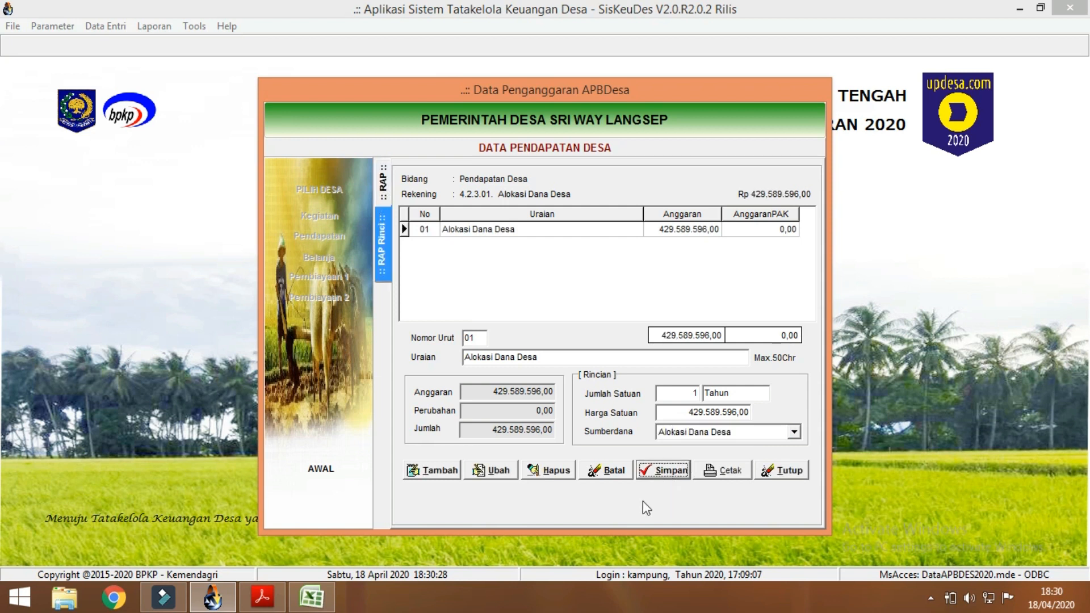
{"action": "left_click", "coordinate": [384, 183]}
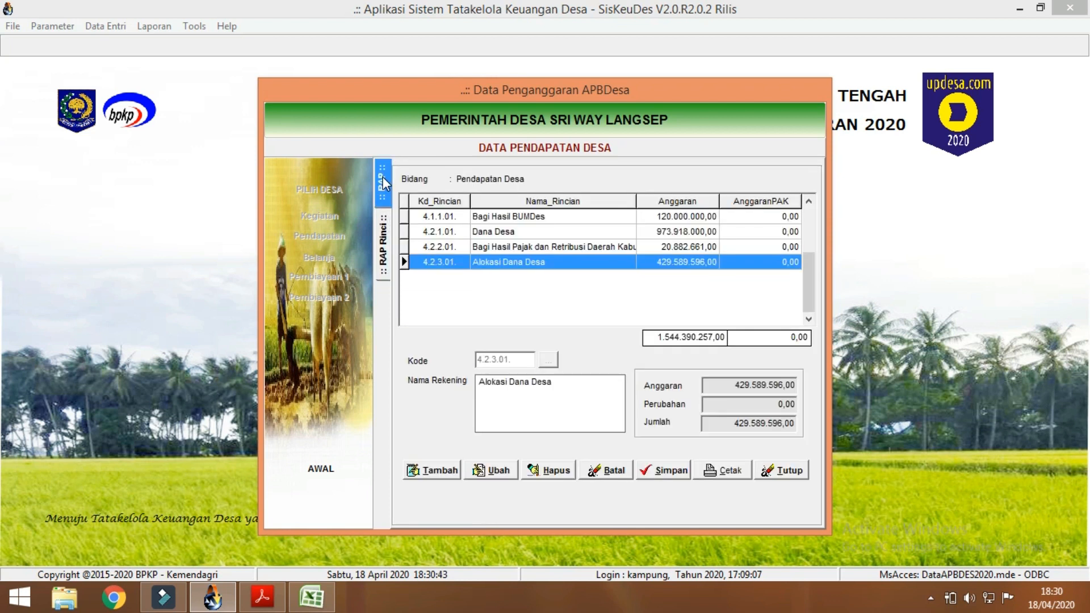
Add account 4.2.4.01 Bantuan Keuangan dari APBD Provinsi from Pendapatan Transfer, Bantuan Keuangan Provinsi, to the RAP list and save it
{"action": "left_click", "coordinate": [440, 474]}
{"action": "left_click", "coordinate": [551, 360]}
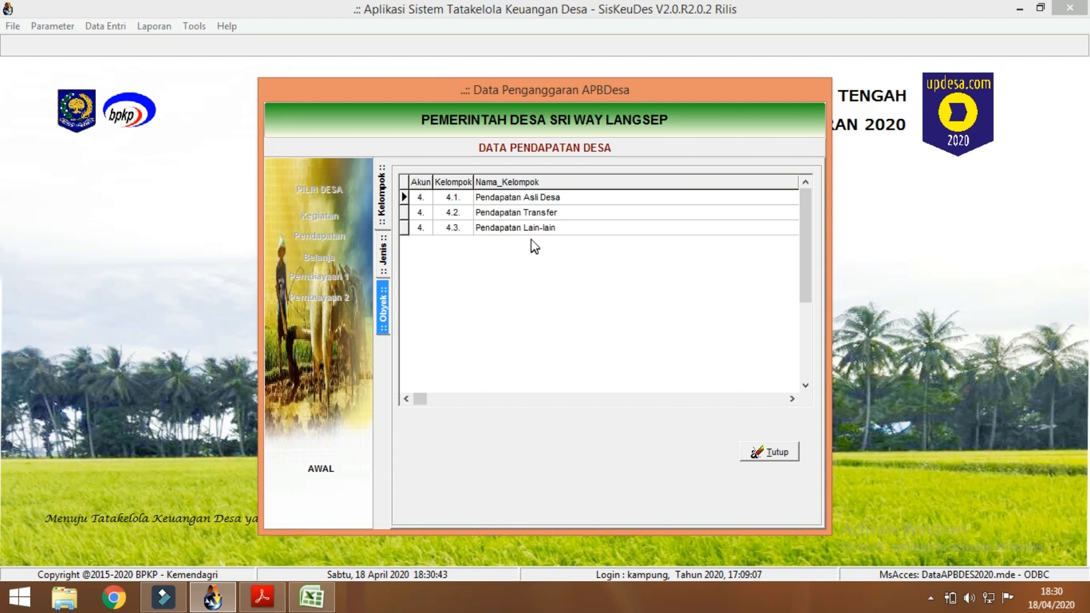
{"action": "double_click", "coordinate": [534, 214]}
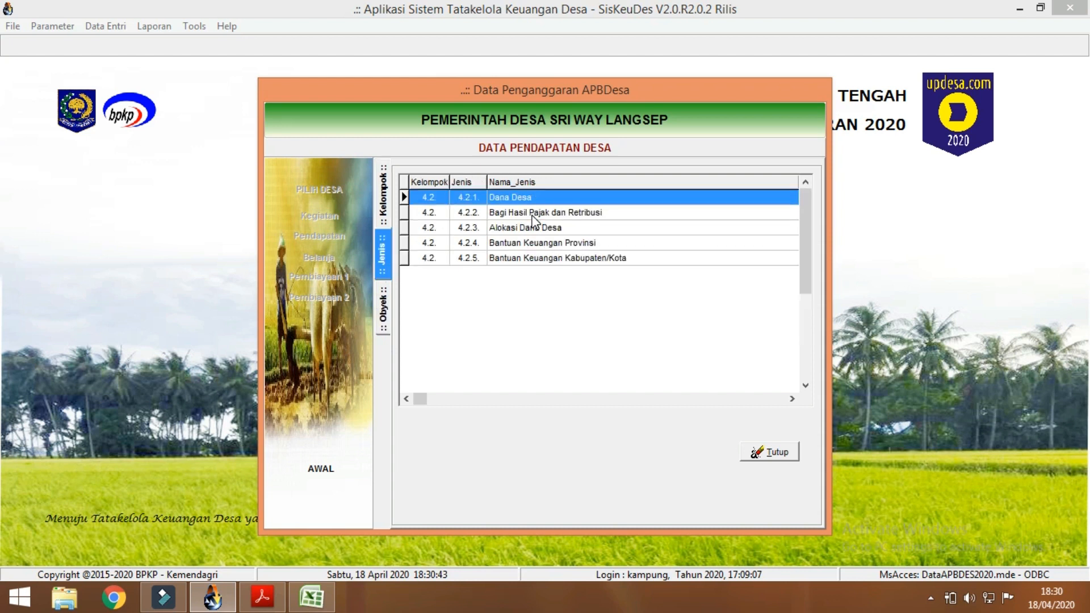
{"action": "left_click", "coordinate": [309, 601]}
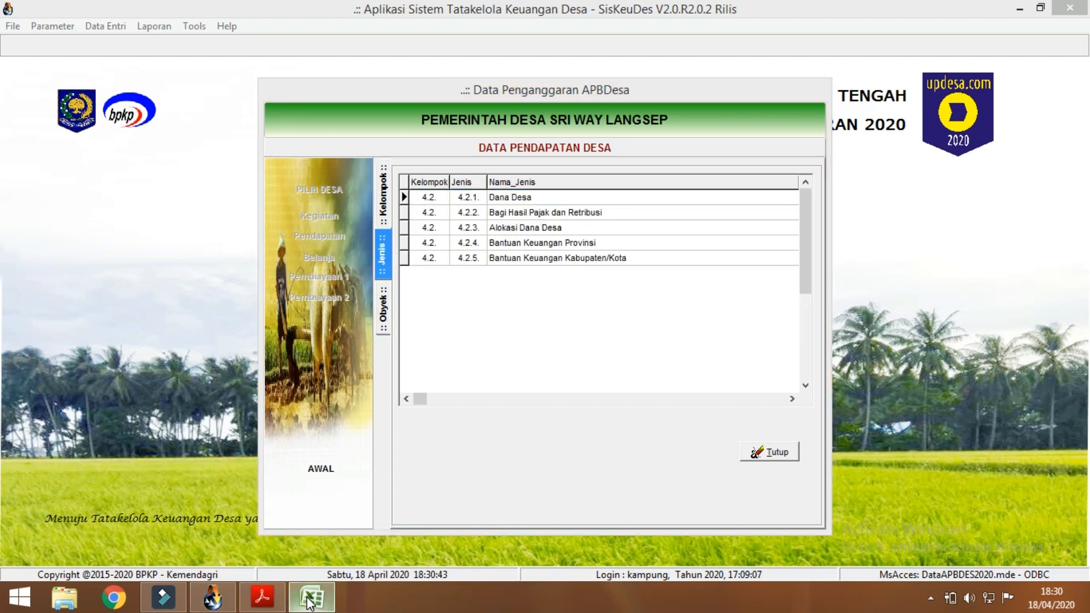
{"action": "left_click", "coordinate": [507, 391]}
{"action": "key", "text": "ctrl+c"}
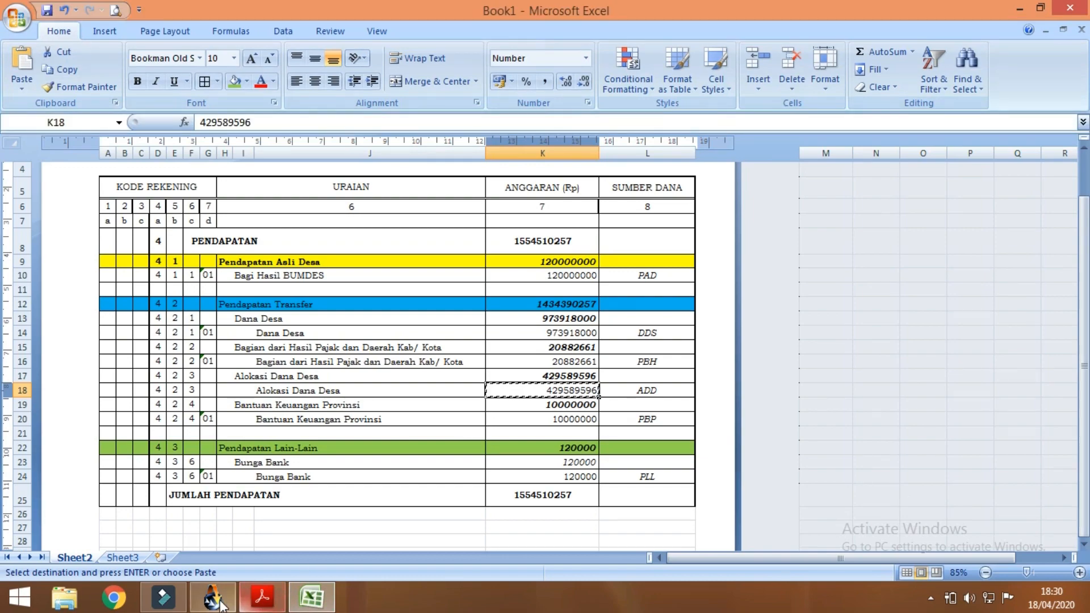
{"action": "left_click", "coordinate": [219, 603]}
{"action": "double_click", "coordinate": [564, 247]}
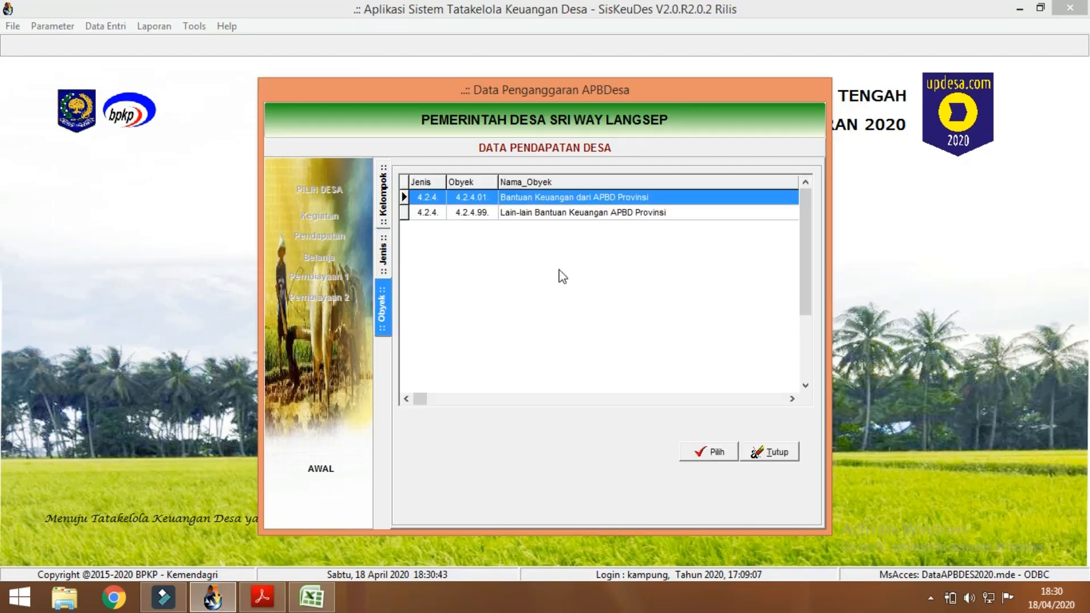
{"action": "double_click", "coordinate": [629, 199]}
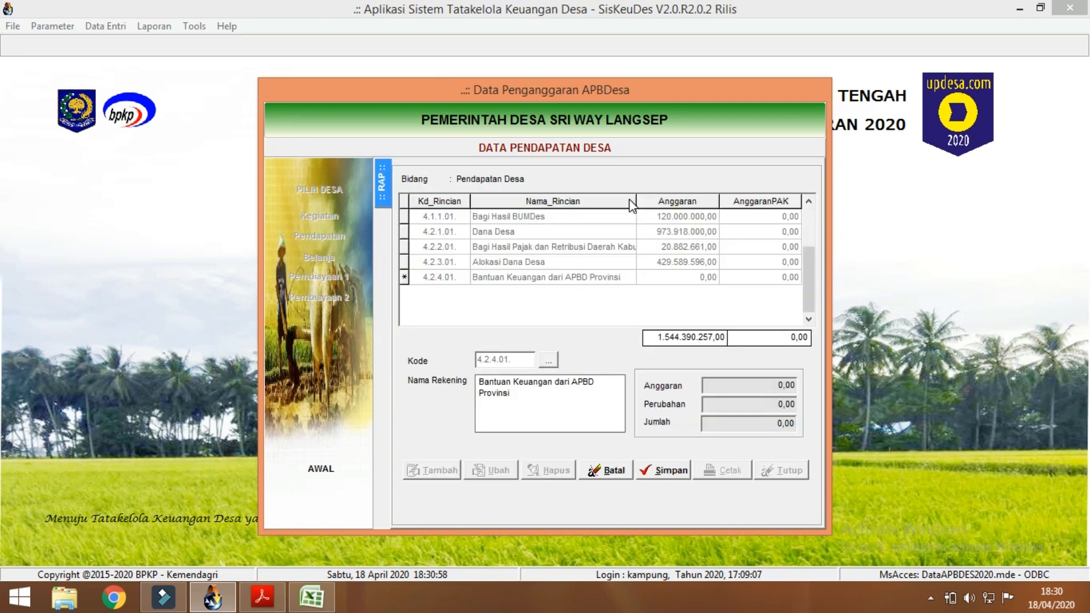
Add a detail line under account 4.2.4.01 and fill its Uraian with Bantuan Keuangan Provinsi, copied from the Excel table
{"action": "double_click", "coordinate": [560, 280]}
{"action": "left_click", "coordinate": [433, 470]}
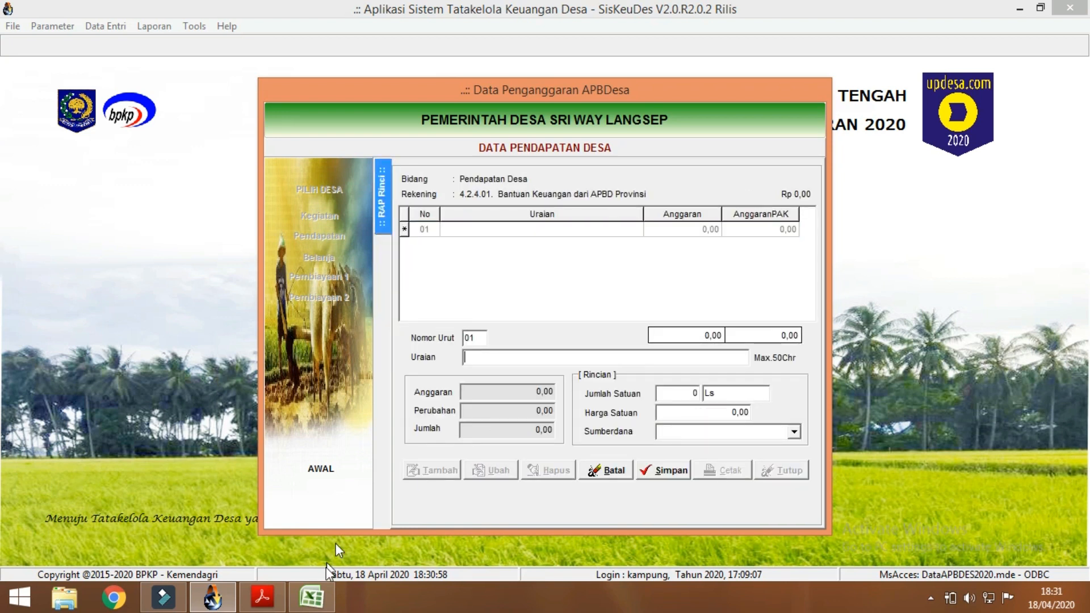
{"action": "left_click", "coordinate": [311, 598]}
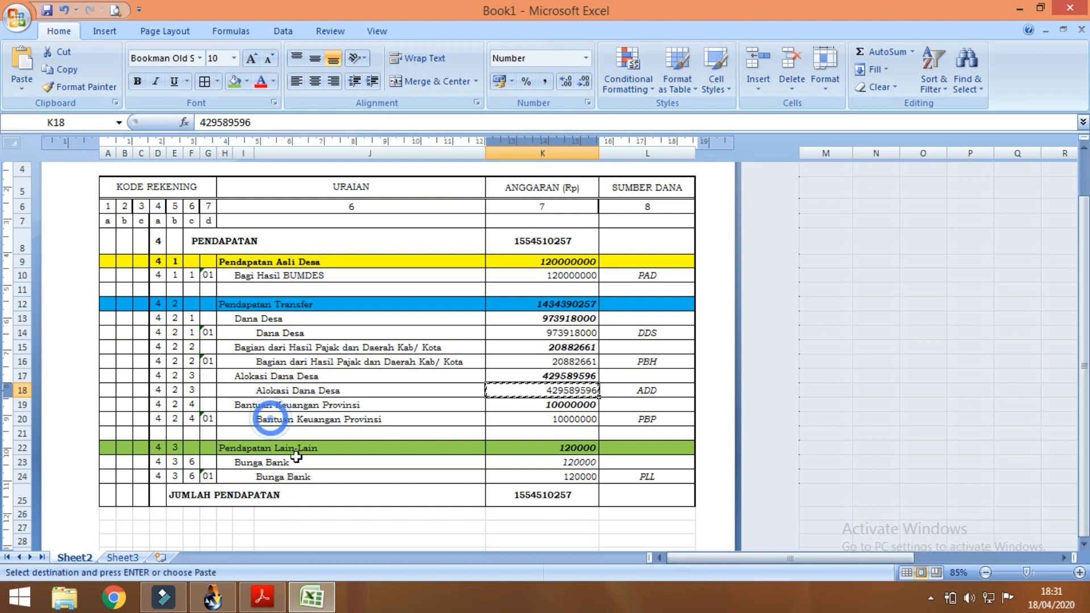
{"action": "left_click", "coordinate": [271, 421]}
{"action": "key", "text": "ctrl+c"}
{"action": "left_click", "coordinate": [318, 600]}
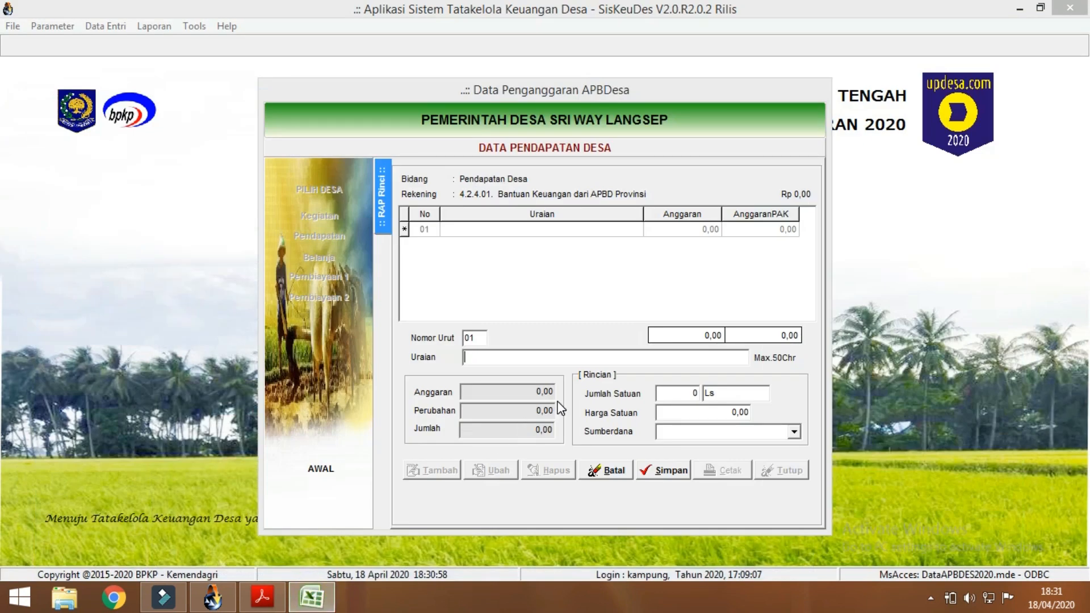
{"action": "left_click", "coordinate": [525, 355]}
{"action": "key", "text": "ctrl+v"}
Set the Bantuan Keuangan Provinsi detail line's Jumlah Satuan to 1 Tahun
{"action": "key", "text": "Tab"}
{"action": "type", "text": "1"}
{"action": "key", "text": "Tab"}
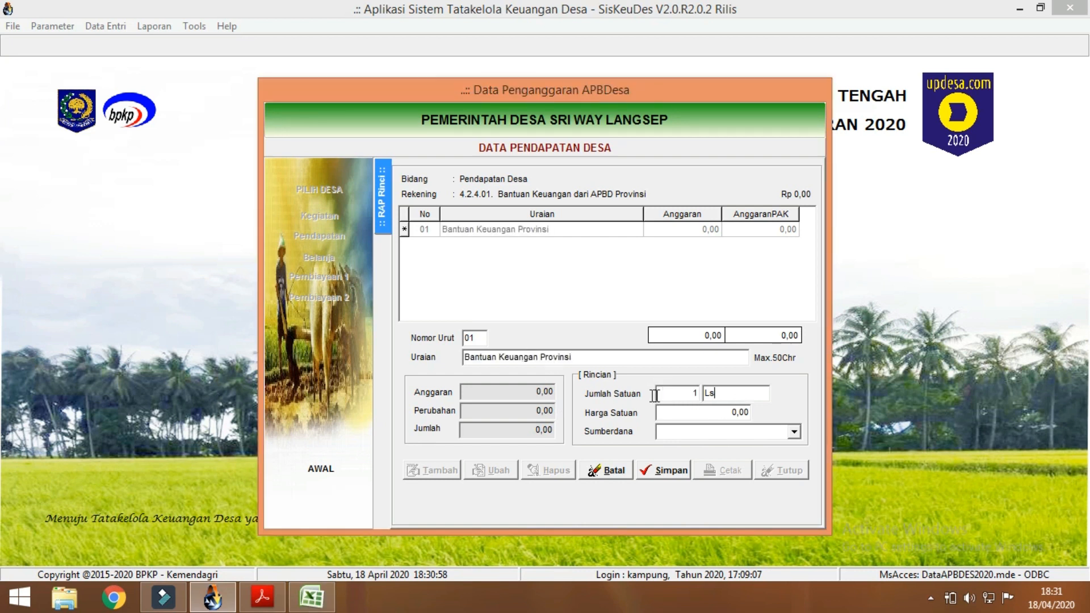
{"action": "type", "text": "TAH"}
Set the Bantuan Keuangan Provinsi detail line's Harga Satuan to 10000000, copied from its budget cell in Excel
{"action": "left_click", "coordinate": [311, 596]}
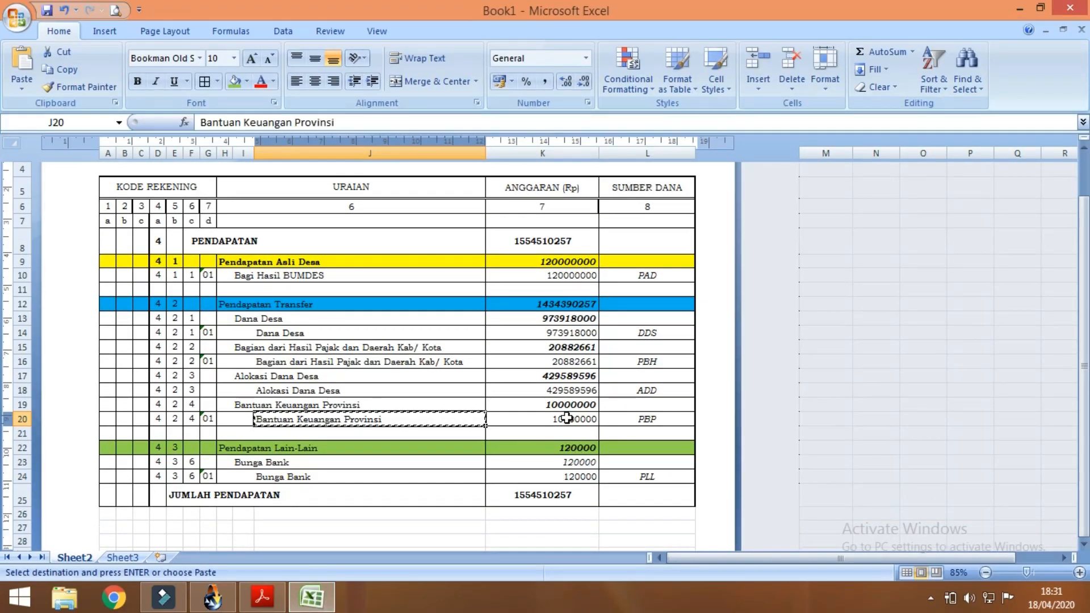
{"action": "left_click", "coordinate": [566, 419]}
{"action": "key", "text": "ctrl+c"}
{"action": "left_click", "coordinate": [312, 597]}
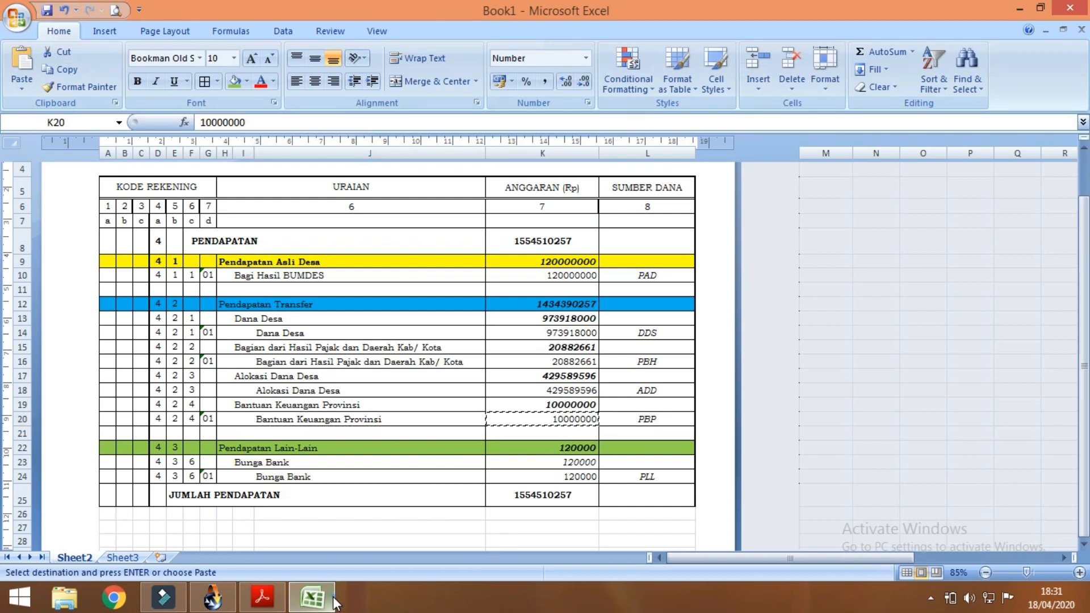
{"action": "left_click", "coordinate": [718, 407]}
{"action": "key", "text": "ctrl+v"}
Set Sumberdana to Penerimaan Bantuan Provinsi, save the detail line, and return to the RAP account list
{"action": "left_click", "coordinate": [704, 435]}
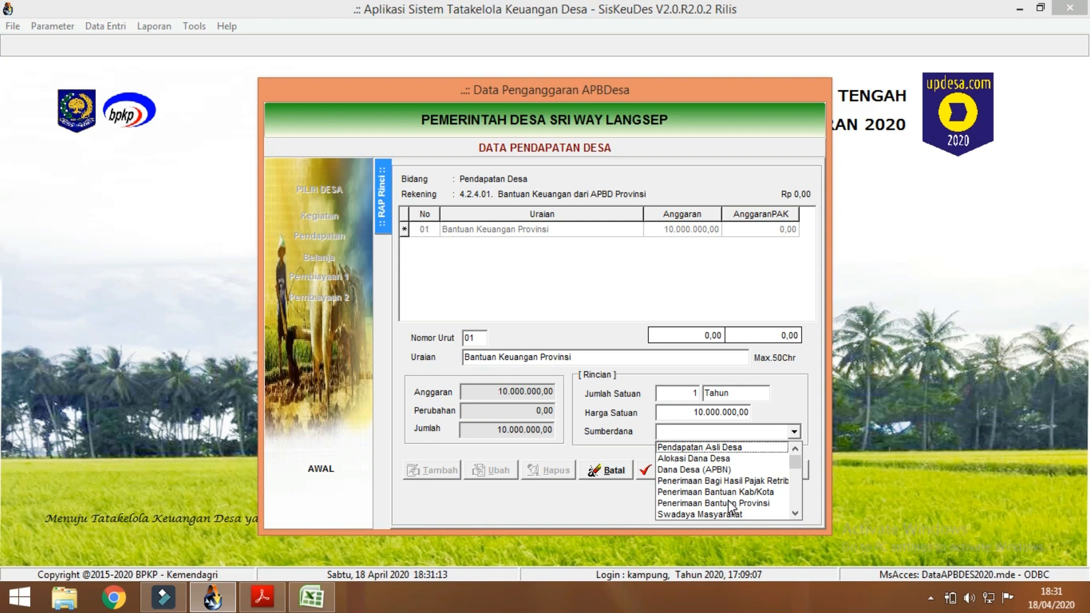
{"action": "left_click", "coordinate": [726, 503]}
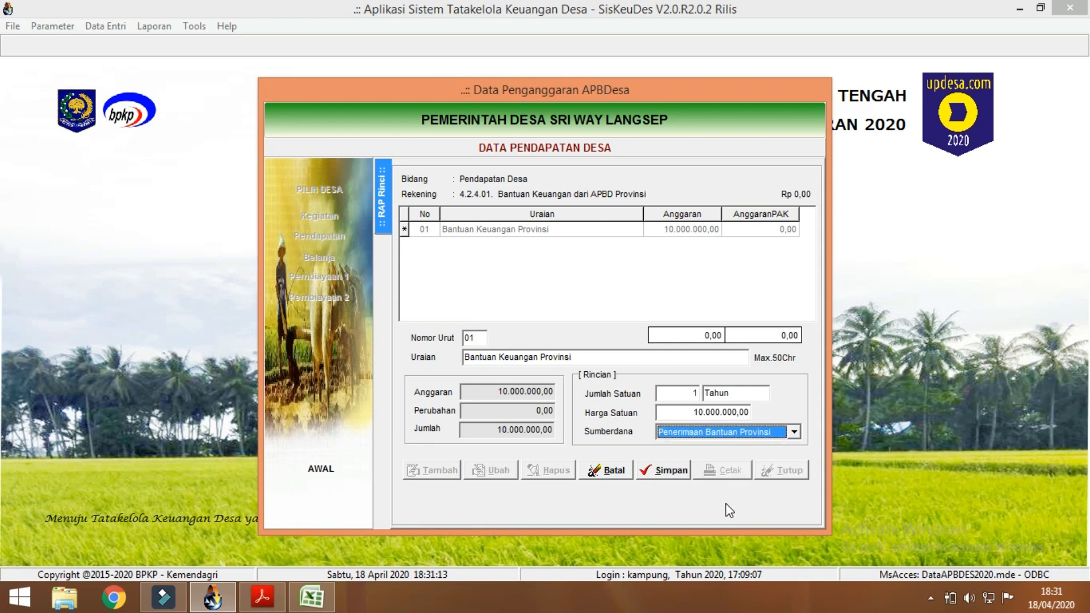
{"action": "left_click", "coordinate": [679, 482]}
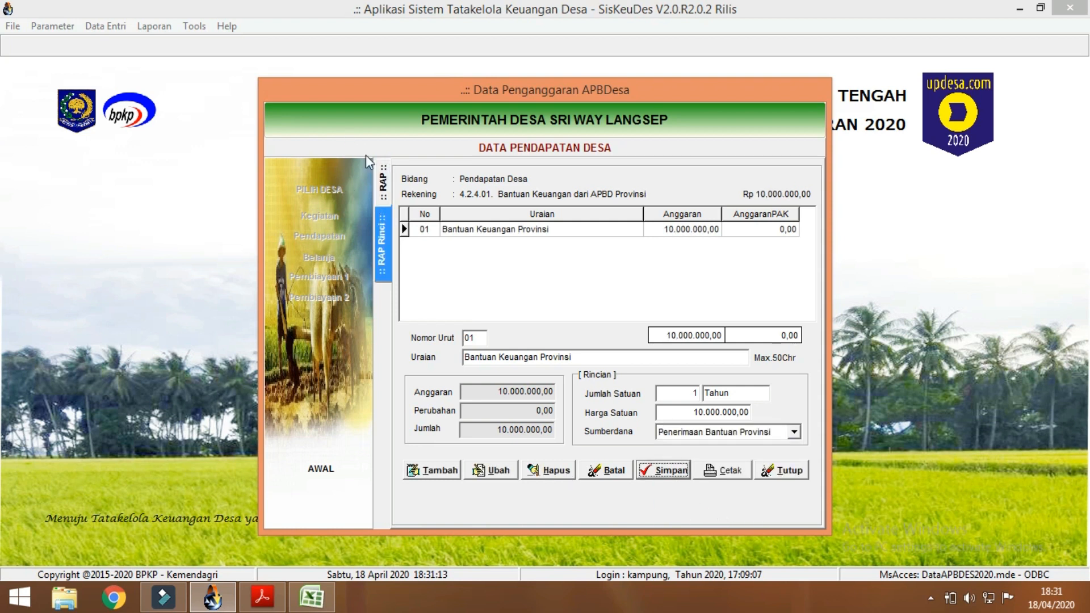
{"action": "left_click", "coordinate": [380, 180]}
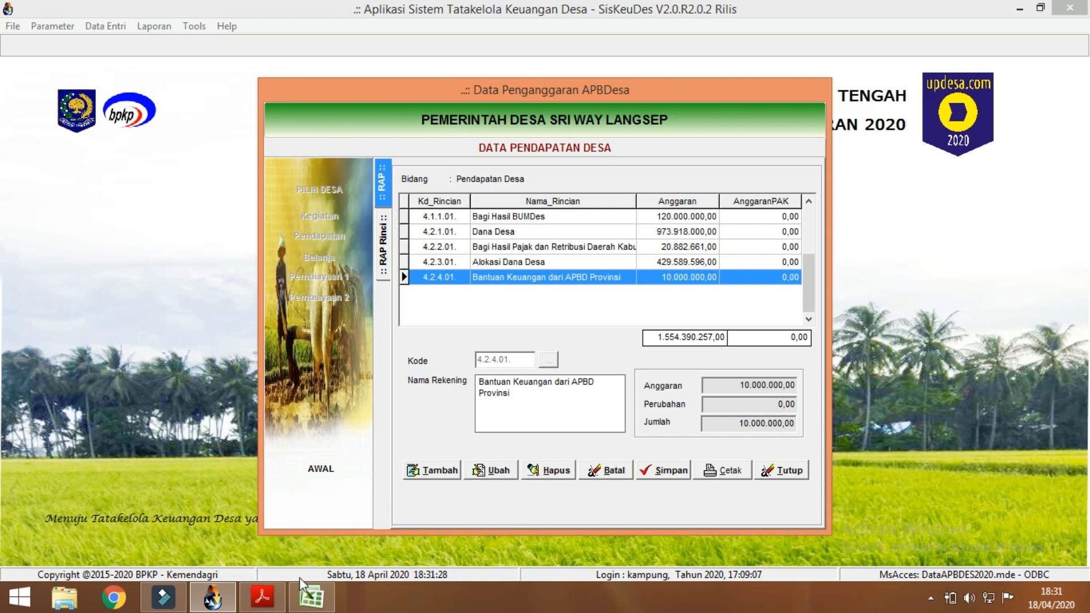
Check the Bunga Bank row in Excel, and add and save account 4.3.6.01 Bunga Bank from Pendapatan Lain-lain in the RAP list
{"action": "left_click", "coordinate": [311, 596]}
{"action": "scroll", "coordinate": [255, 477], "scroll_direction": "down", "scroll_amount": 3}
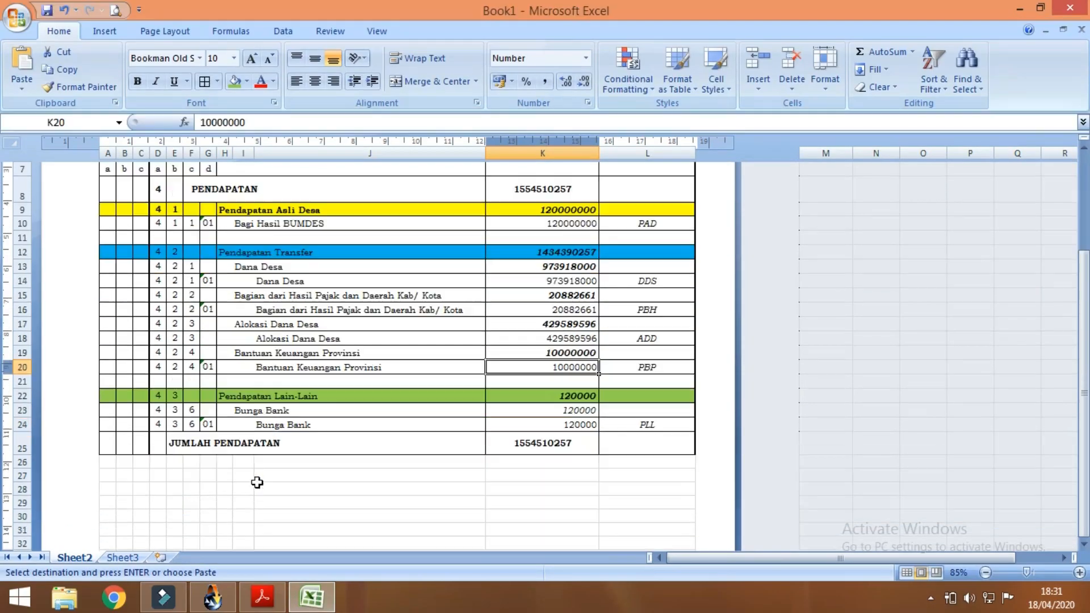
{"action": "left_click", "coordinate": [258, 371]}
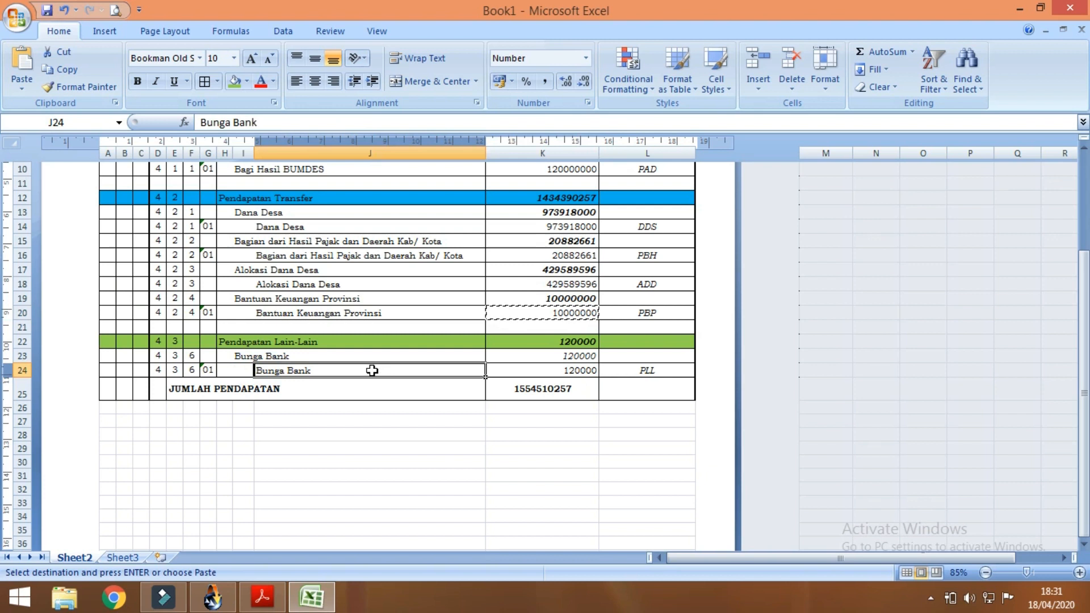
{"action": "left_click", "coordinate": [571, 374]}
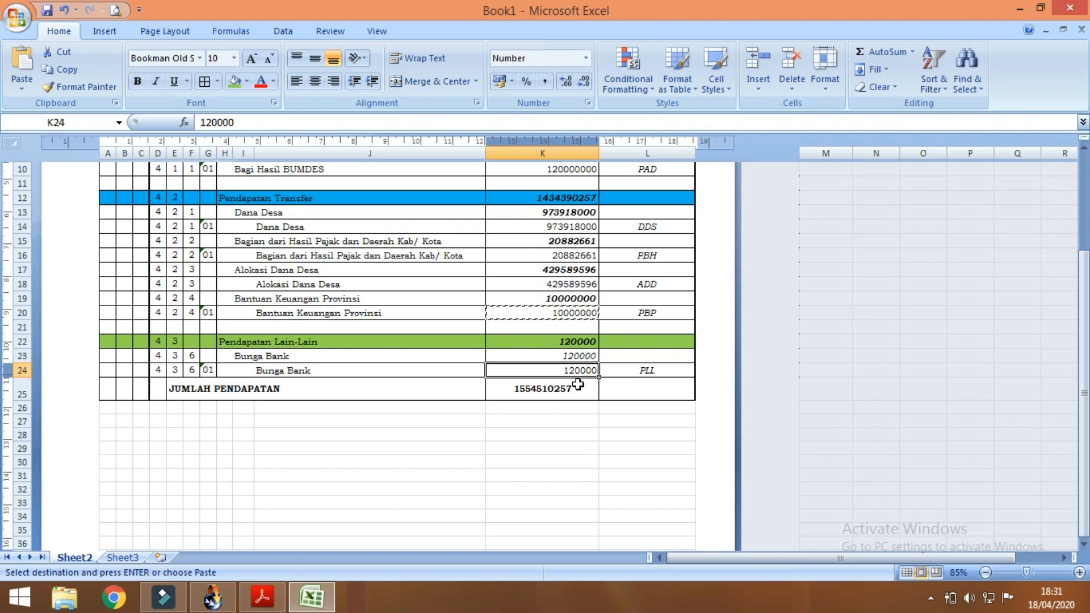
{"action": "left_click", "coordinate": [307, 601]}
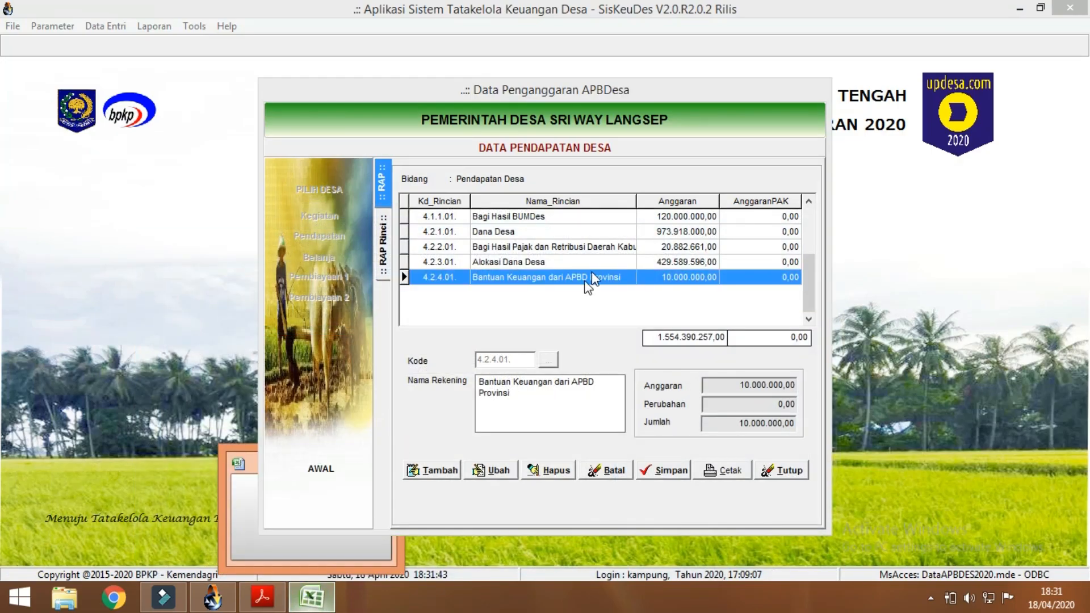
{"action": "left_click", "coordinate": [434, 470]}
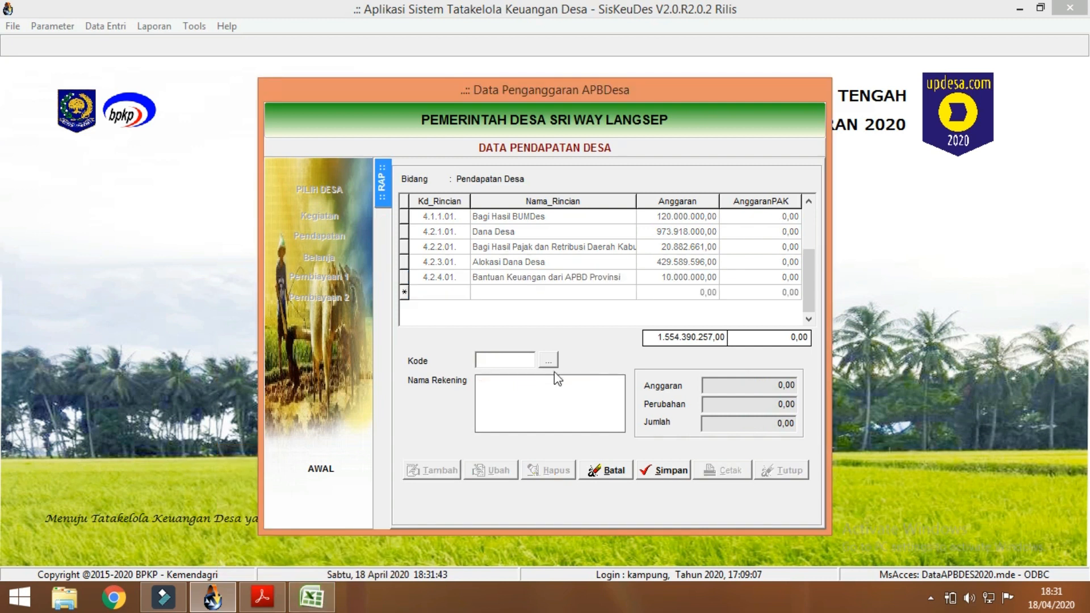
{"action": "left_click", "coordinate": [548, 359]}
{"action": "double_click", "coordinate": [524, 229]}
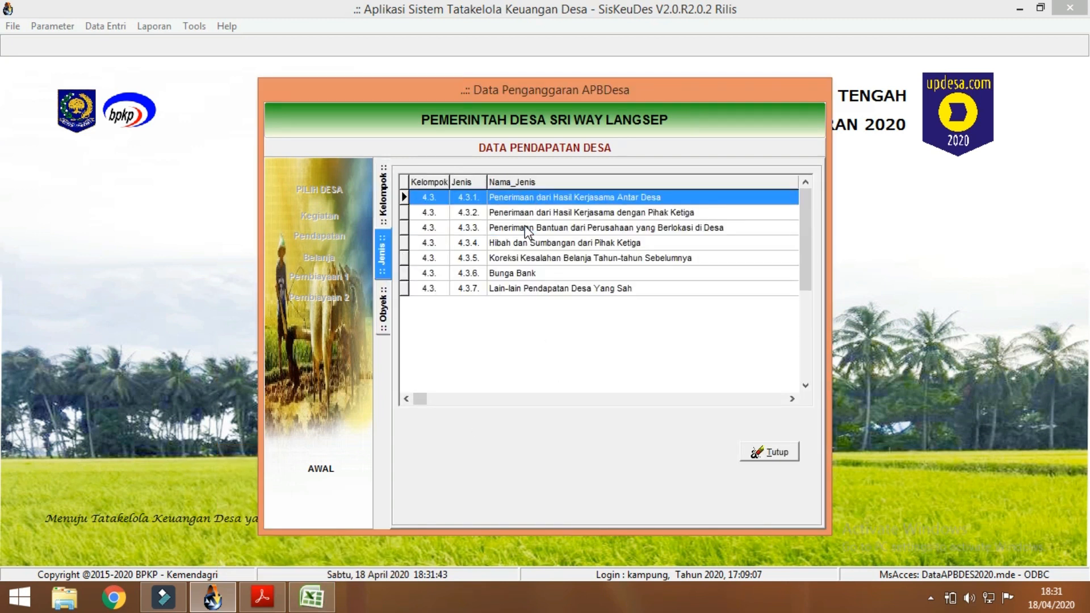
{"action": "left_click", "coordinate": [524, 277]}
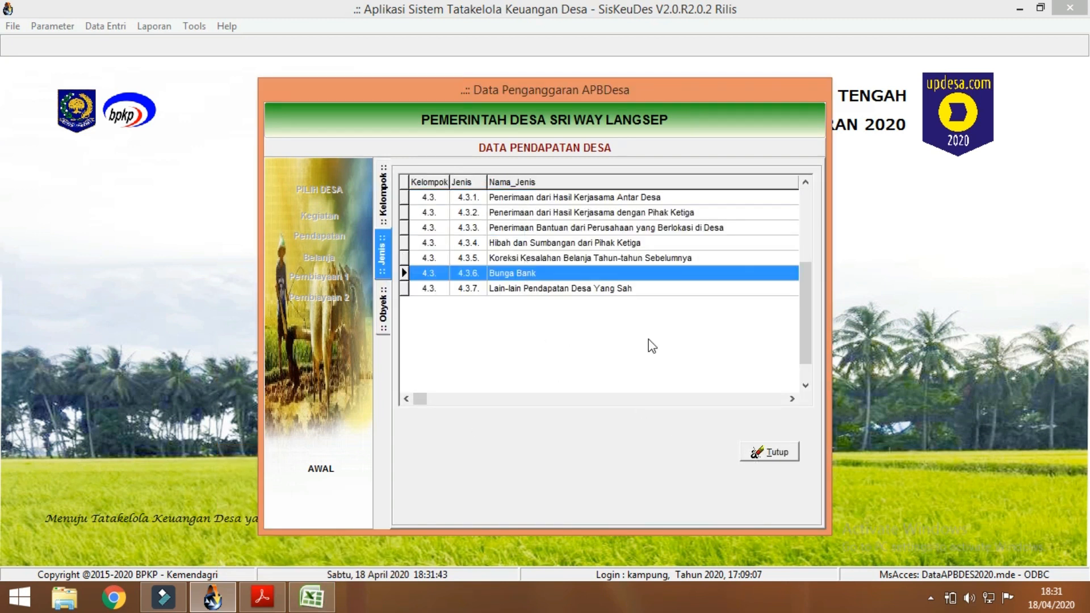
{"action": "double_click", "coordinate": [600, 277]}
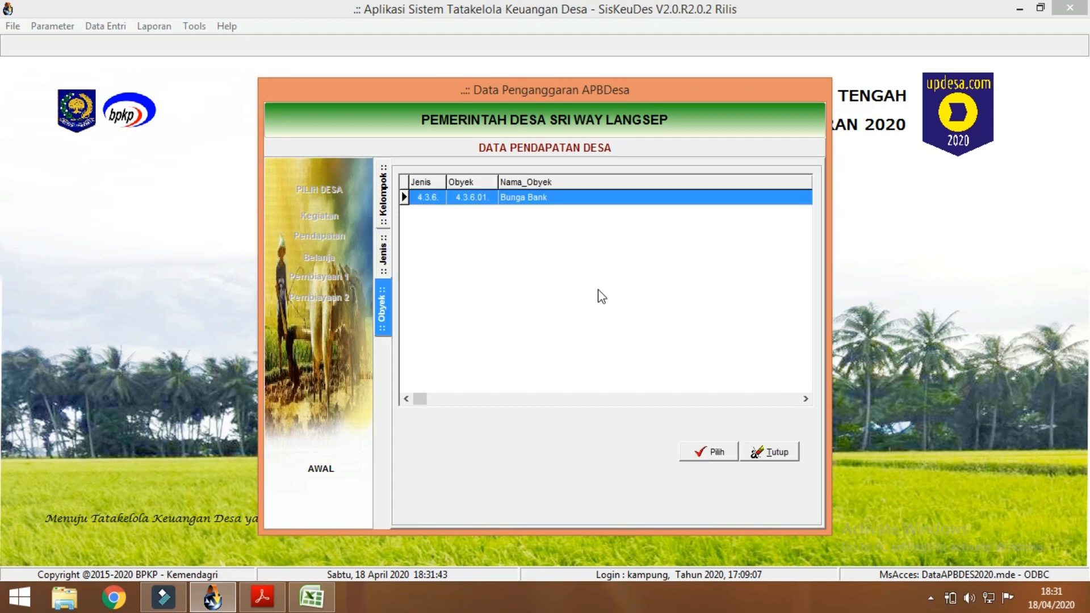
{"action": "left_click", "coordinate": [710, 451]}
{"action": "left_click", "coordinate": [676, 473]}
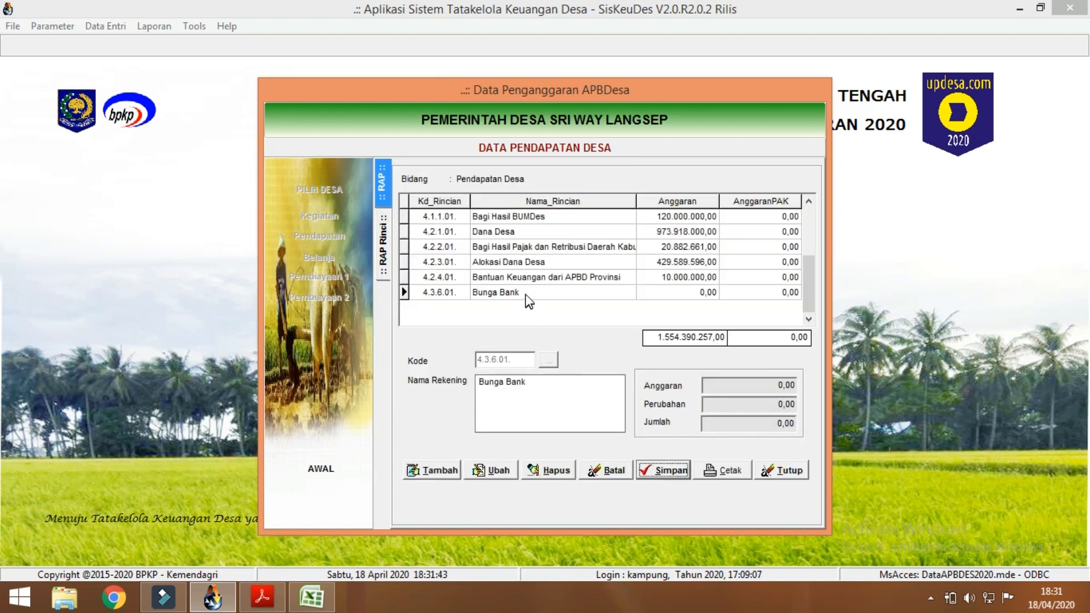
Add a detail line under account 4.3.6.01 and fill its Uraian with Bunga Bank, copied from the Excel table
{"action": "double_click", "coordinate": [528, 301]}
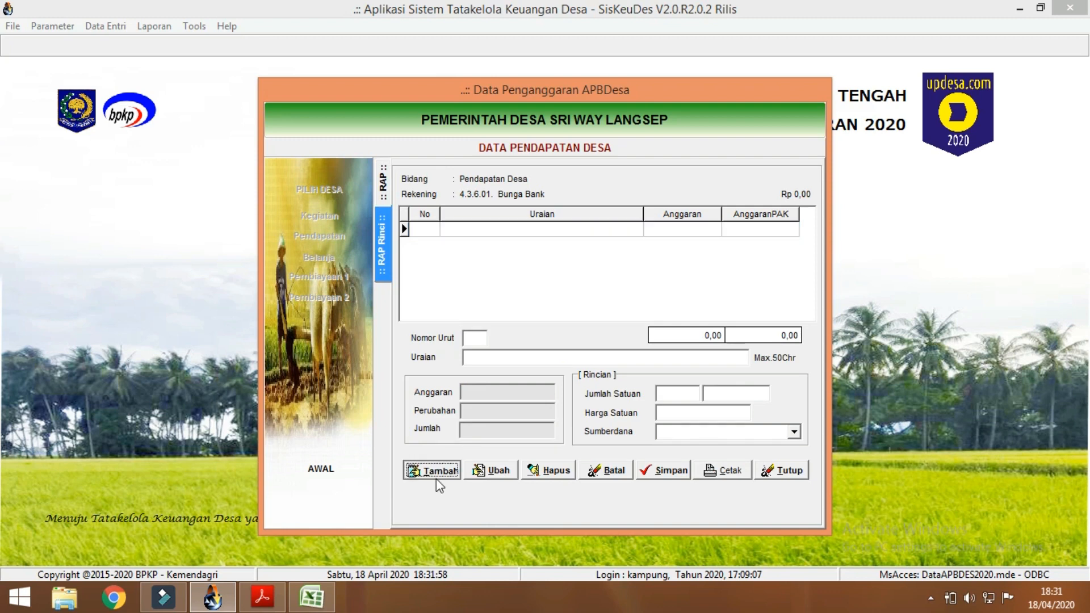
{"action": "left_click", "coordinate": [436, 474]}
{"action": "left_click", "coordinate": [311, 598]}
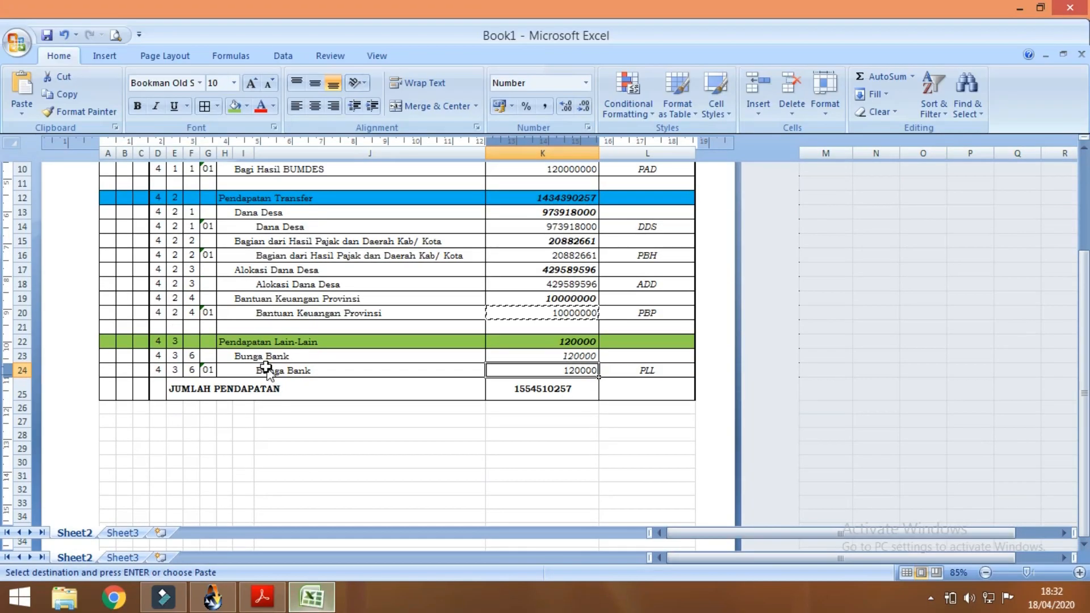
{"action": "left_click", "coordinate": [265, 372]}
{"action": "key", "text": "ctrl+c"}
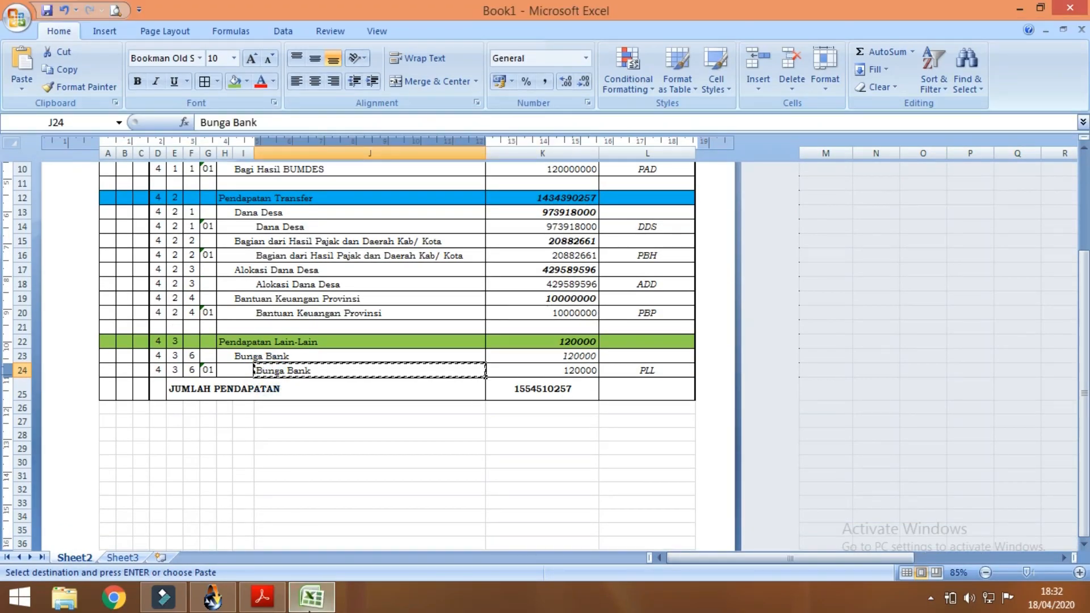
{"action": "key", "text": "alt+Tab"}
{"action": "left_click", "coordinate": [488, 359]}
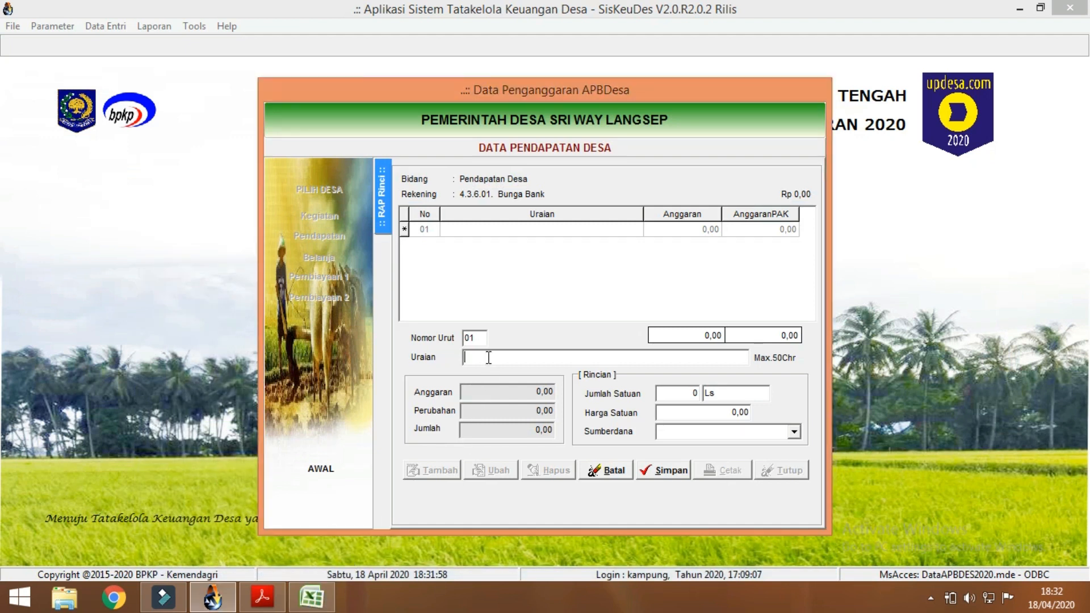
{"action": "key", "text": "ctrl+v"}
Set the Bunga Bank detail line's Jumlah Satuan to 12 Bulan and its Harga Satuan to 10.000
{"action": "left_click", "coordinate": [663, 391]}
{"action": "type", "text": "12"}
{"action": "key", "text": "Tab"}
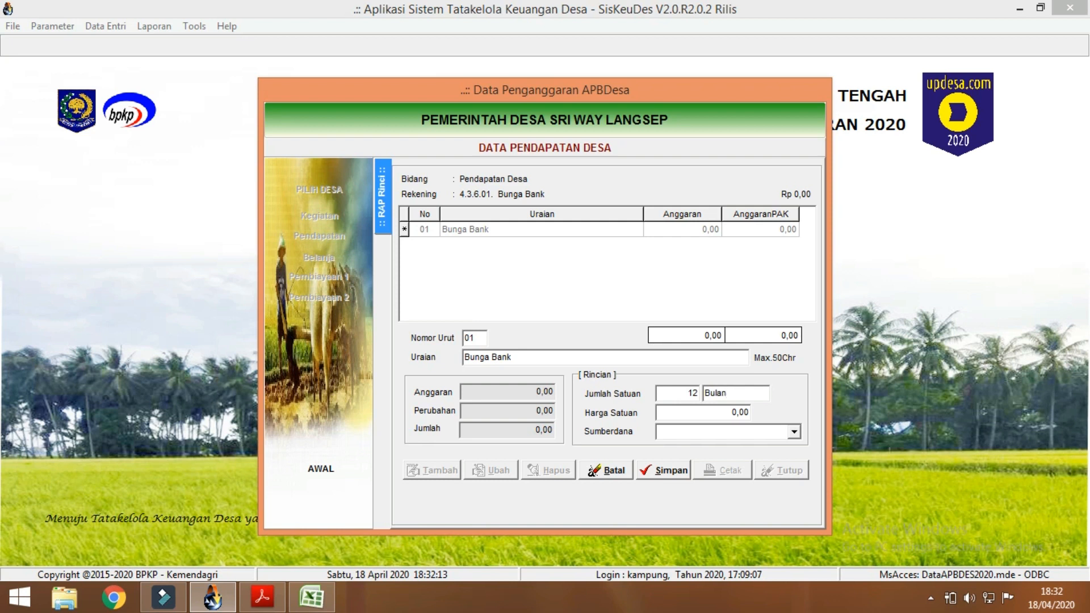
{"action": "left_click", "coordinate": [689, 410]}
{"action": "type", "text": "10.00"}
Set Sumberdana to Pendapatan Lain Lain, save the Bunga Bank detail line, and return to the RAP account list
{"action": "left_click", "coordinate": [685, 435]}
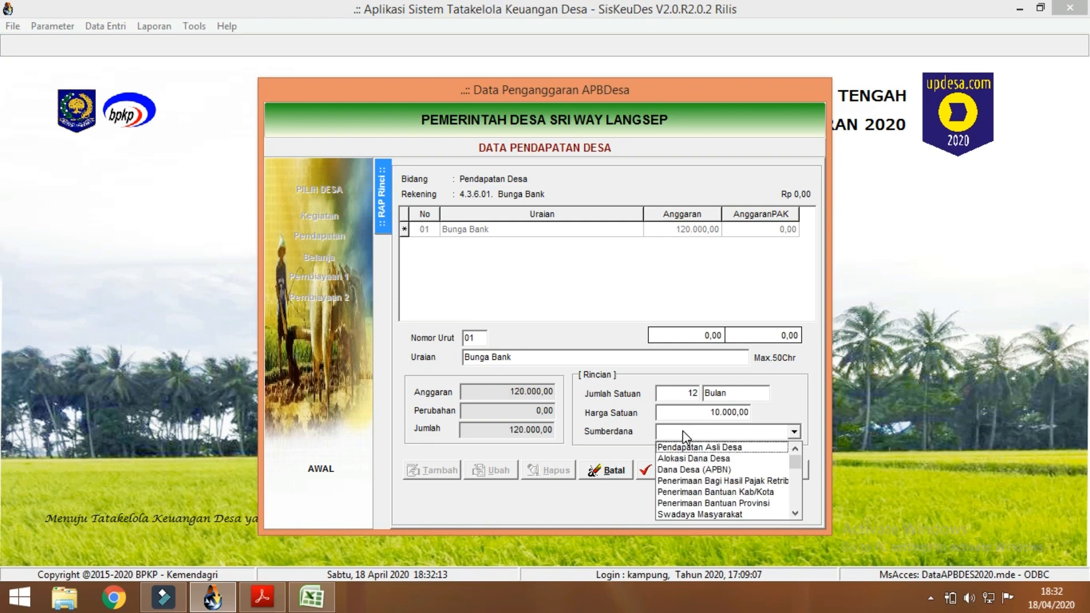
{"action": "left_click_drag", "start_coordinate": [795, 462], "coordinate": [796, 526]}
{"action": "left_click", "coordinate": [728, 512]}
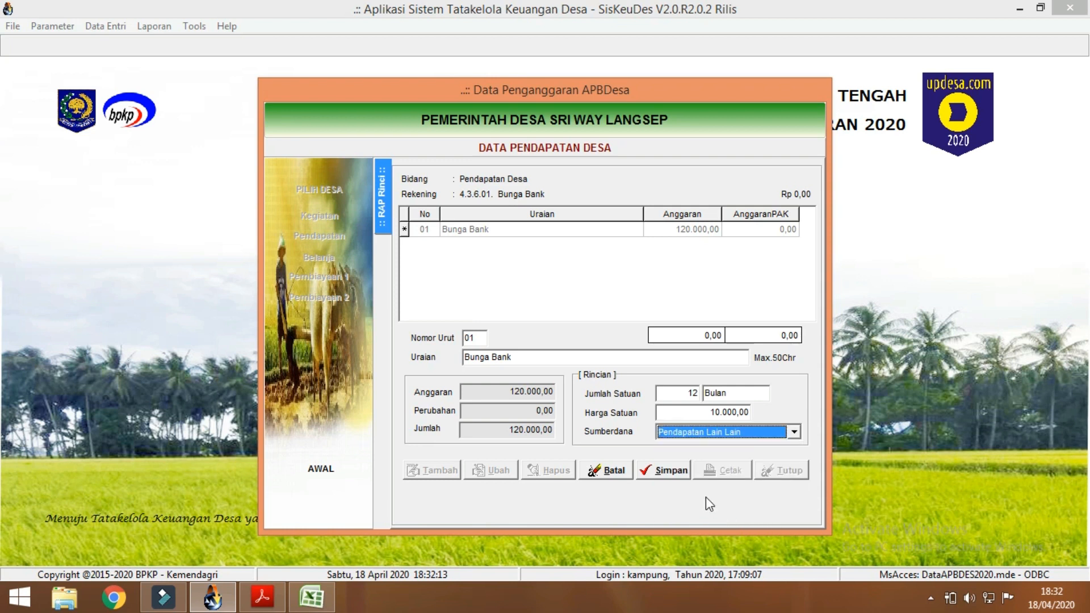
{"action": "left_click", "coordinate": [659, 473]}
{"action": "left_click", "coordinate": [384, 193]}
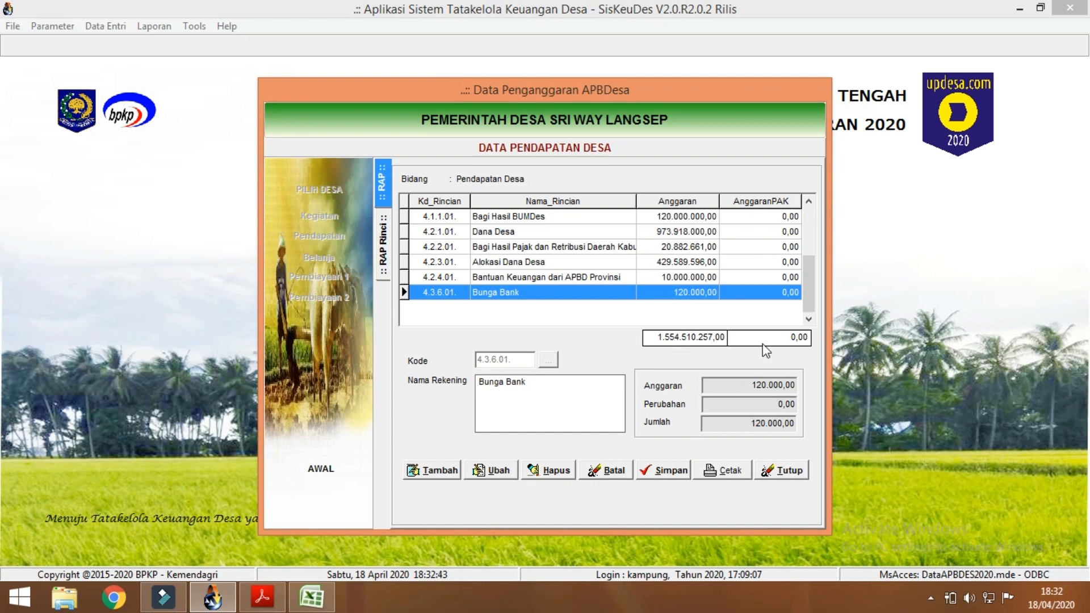
Compare the RAP list's total budget with the JUMLAH PENDAPATAN cell in the Excel revenue table
{"action": "left_click", "coordinate": [312, 598]}
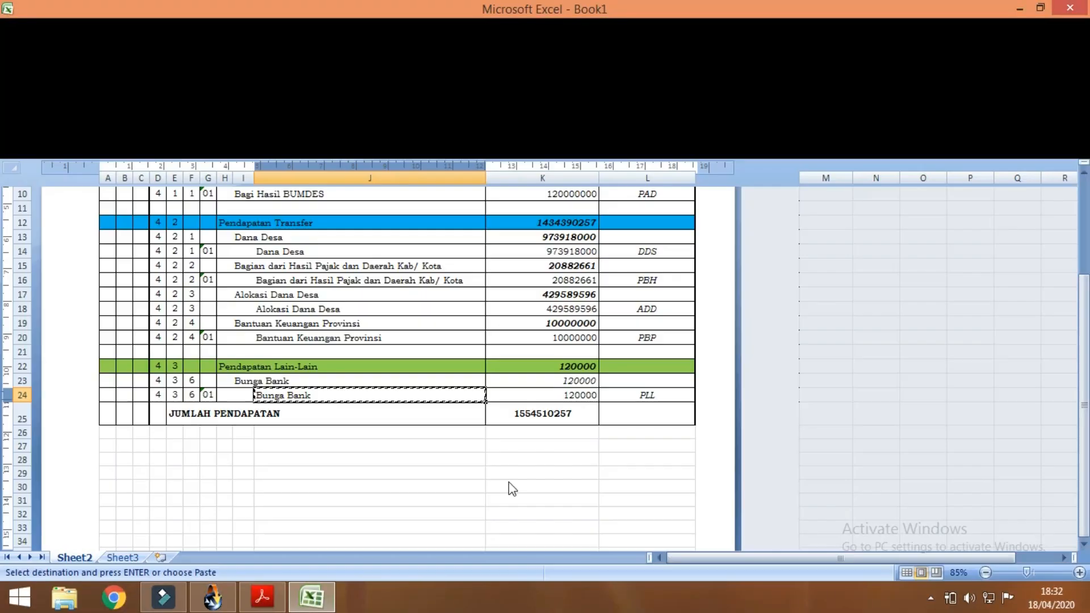
{"action": "left_click", "coordinate": [560, 389]}
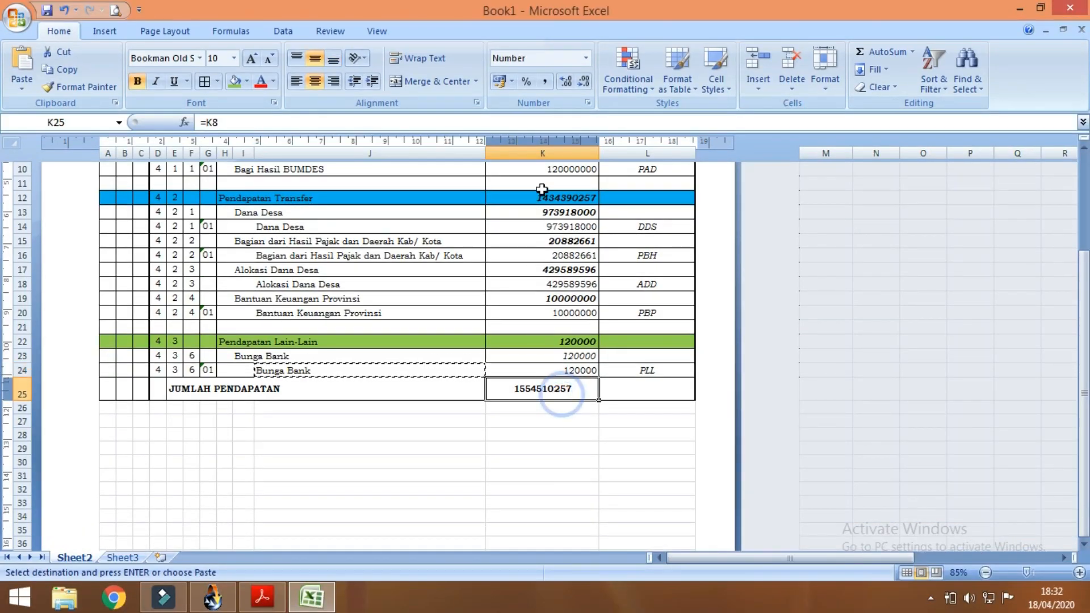
Format the amounts in column K of the revenue table in Accounting style with thousands separators and no decimals
{"action": "left_click", "coordinate": [542, 152]}
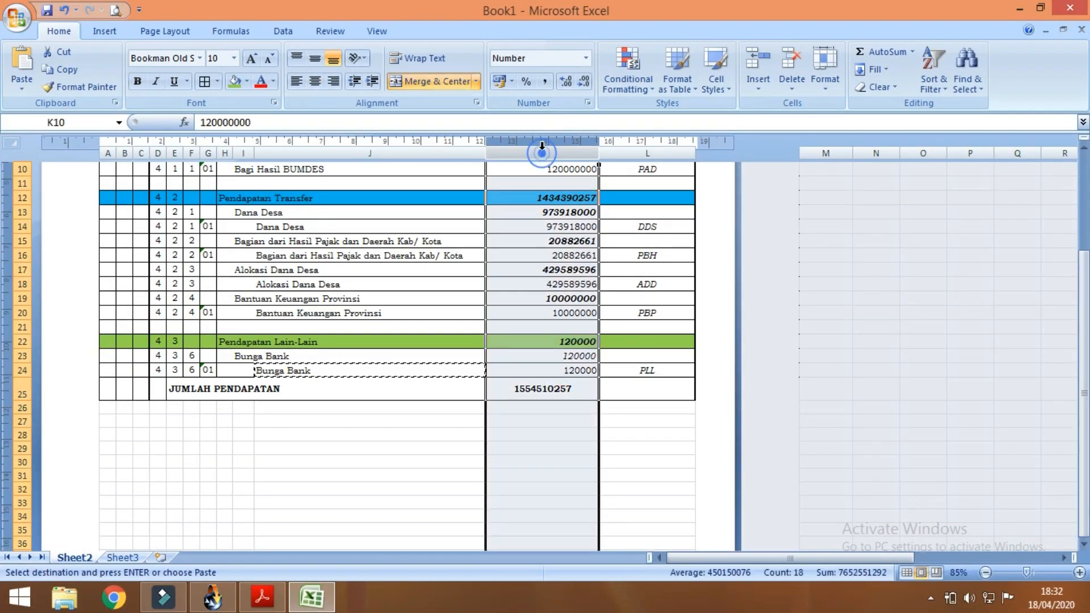
{"action": "left_click", "coordinate": [545, 82]}
{"action": "left_click", "coordinate": [552, 390]}
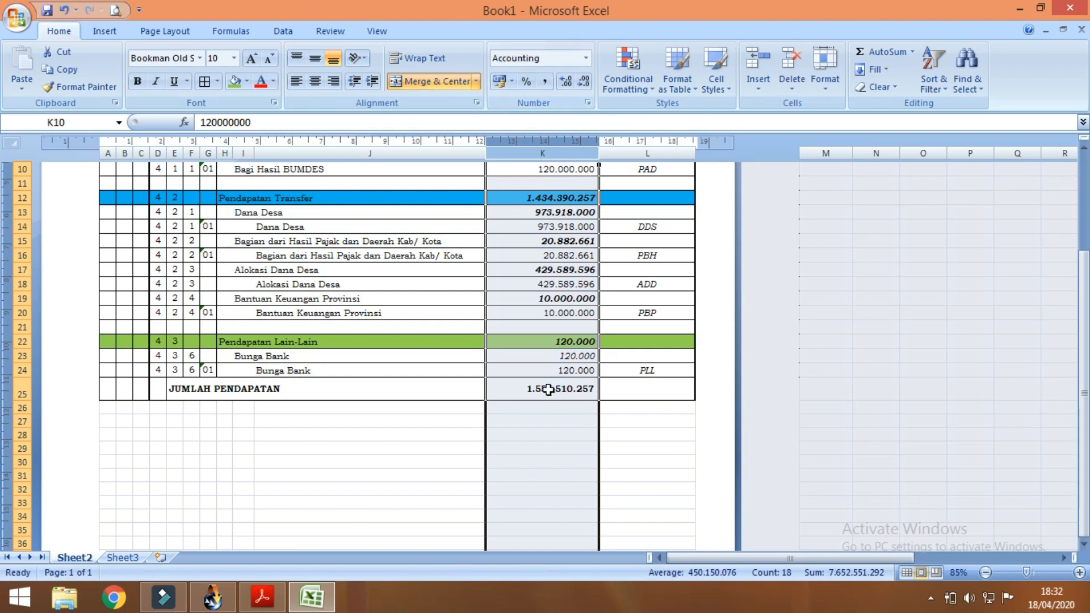
{"action": "left_click", "coordinate": [412, 408]}
Switch to SisKeuDes, open the print preview of the Pendapatan Desa budget details, and look through the report
{"action": "left_click", "coordinate": [213, 597]}
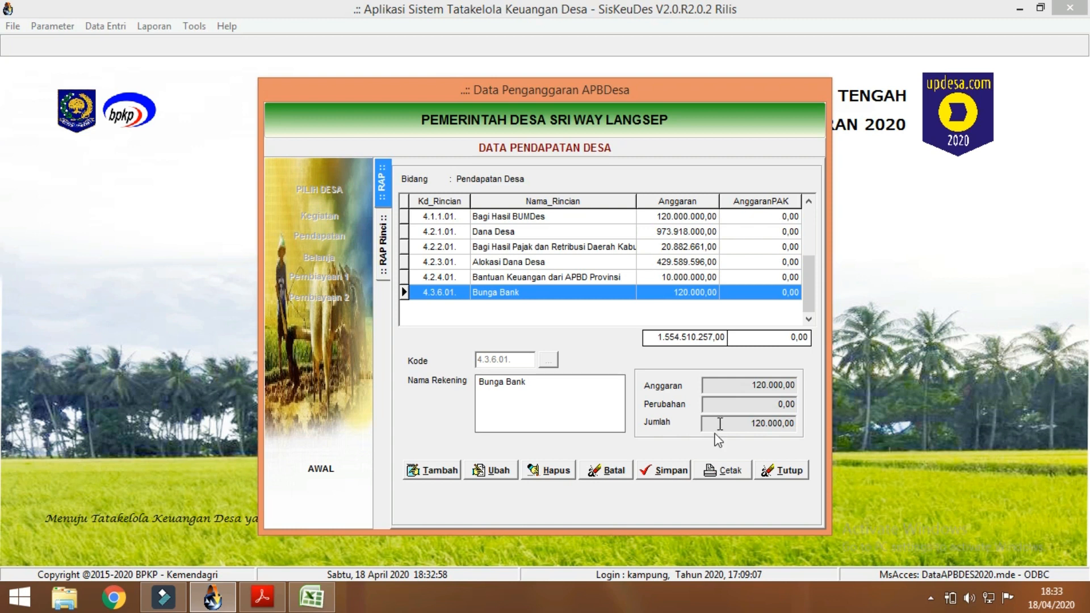
{"action": "left_click", "coordinate": [705, 471]}
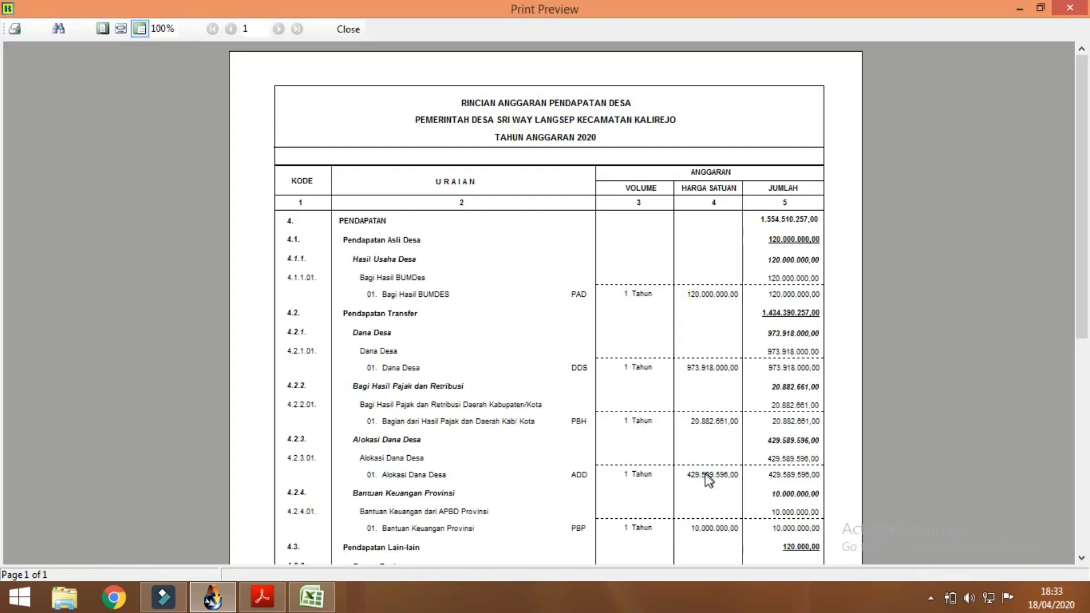
{"action": "scroll", "coordinate": [525, 301], "scroll_direction": "down", "scroll_amount": 3}
{"action": "scroll", "coordinate": [529, 304], "scroll_direction": "up", "scroll_amount": 2}
{"action": "scroll", "coordinate": [528, 305], "scroll_direction": "up", "scroll_amount": 1}
Enlarge the Rincian Anggaran Pendapatan Desa report to page width, review its revenue lines and amounts, and close the preview
{"action": "left_click", "coordinate": [121, 29]}
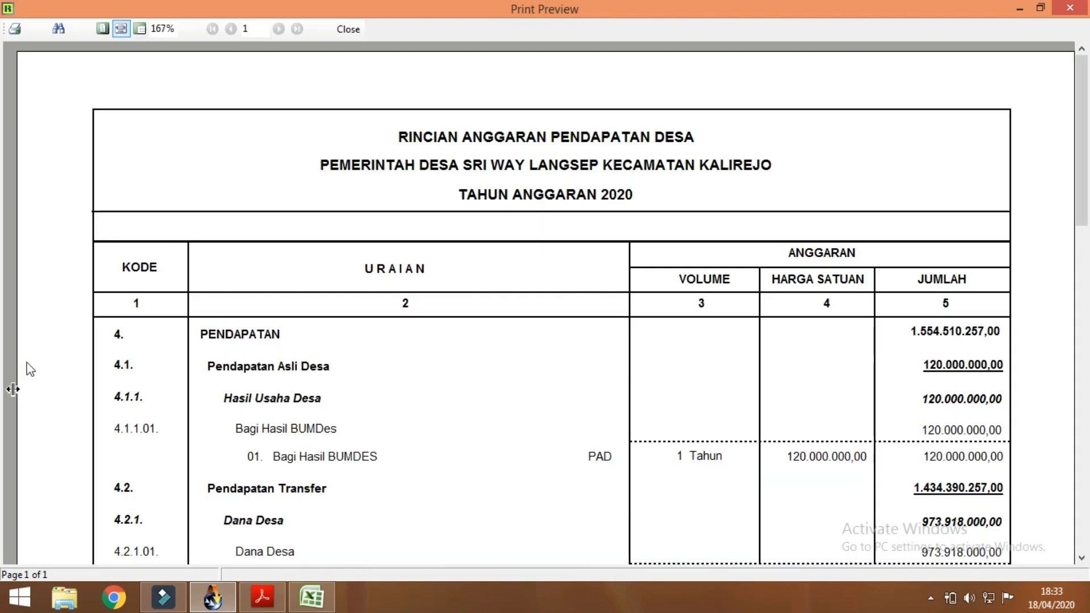
{"action": "scroll", "coordinate": [443, 401], "scroll_direction": "down", "scroll_amount": 3}
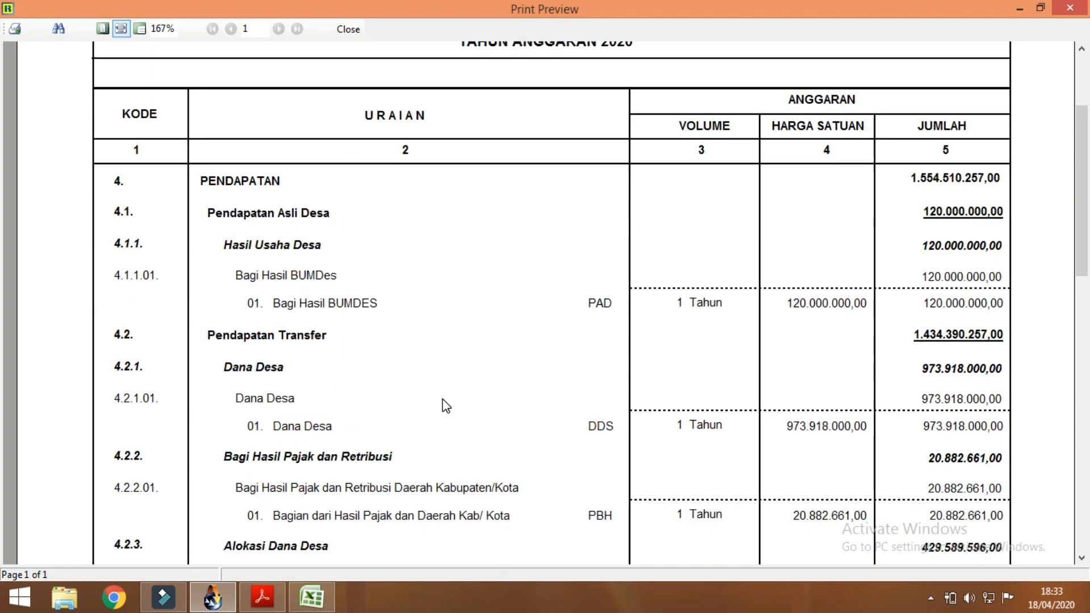
{"action": "scroll", "coordinate": [442, 400], "scroll_direction": "up", "scroll_amount": 1}
{"action": "scroll", "coordinate": [443, 401], "scroll_direction": "up", "scroll_amount": 3}
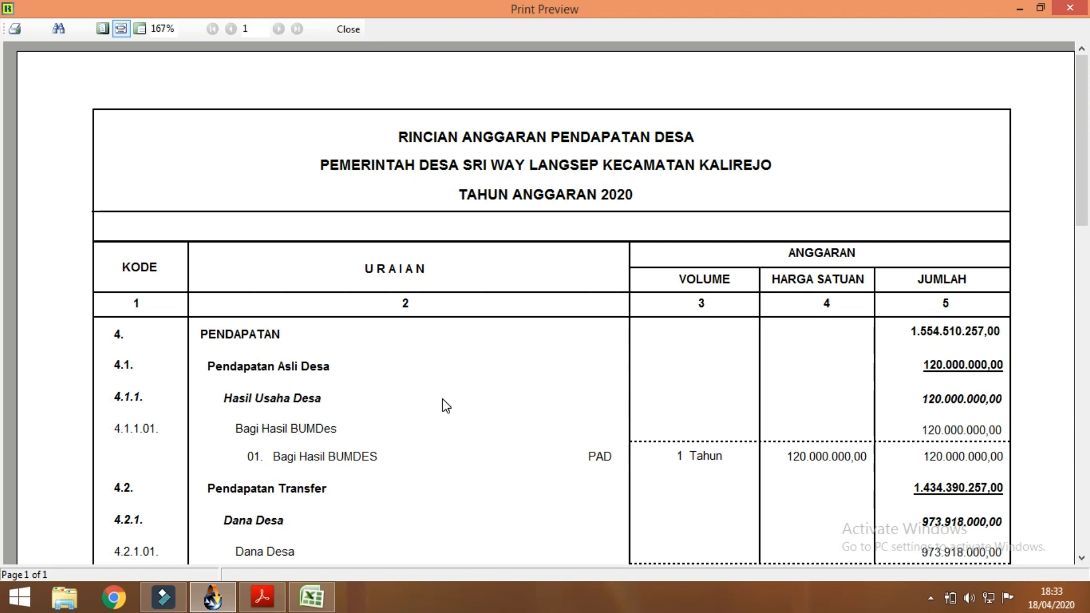
{"action": "left_click", "coordinate": [348, 29]}
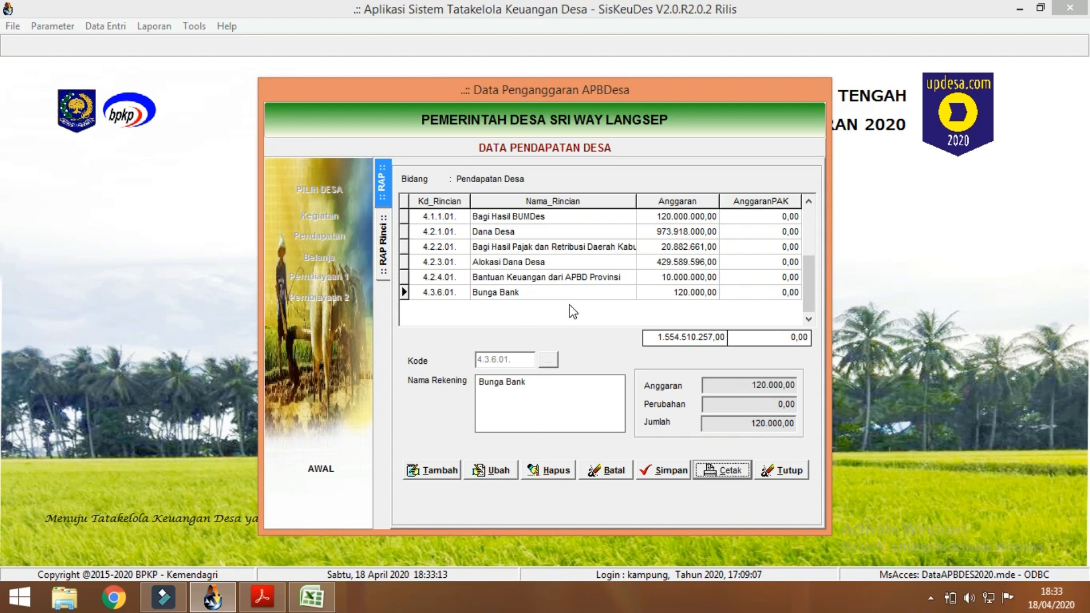